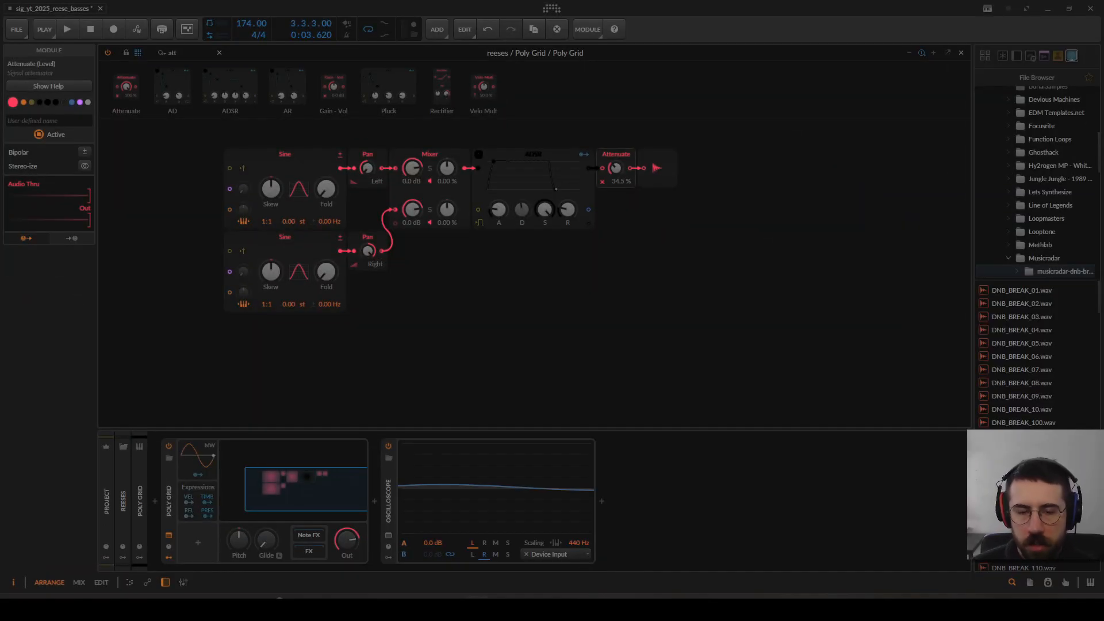
Step: Detach the Poly Grid editor into its own window, move it off the arrangement, and view the Oscilloscope's expanded waveform
{"action": "left_click", "coordinate": [389, 536]}
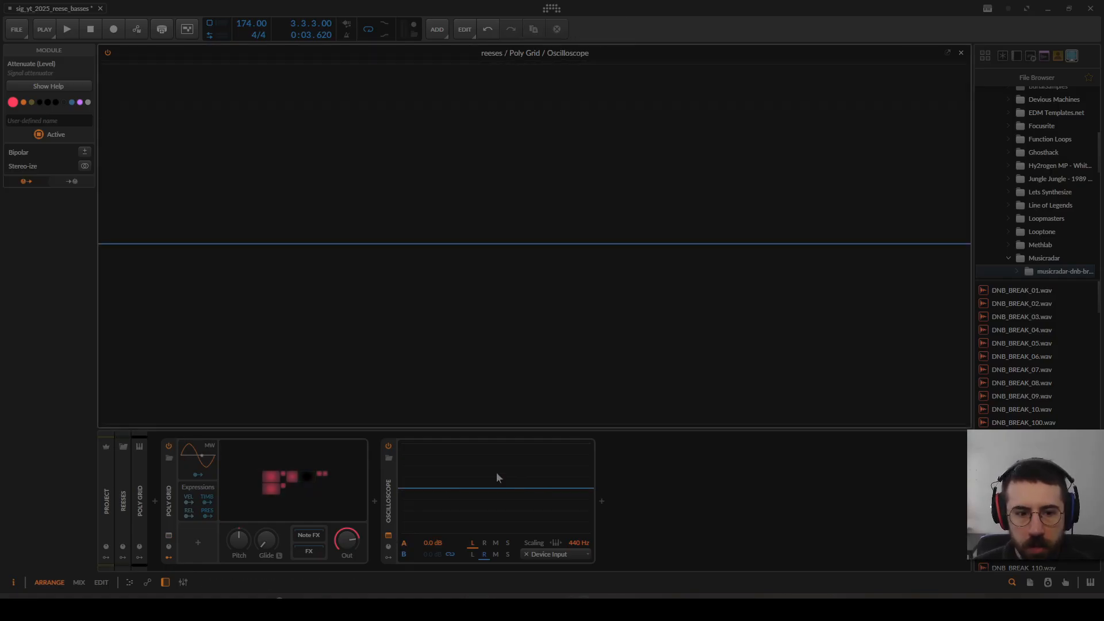
{"action": "left_click", "coordinate": [330, 495]}
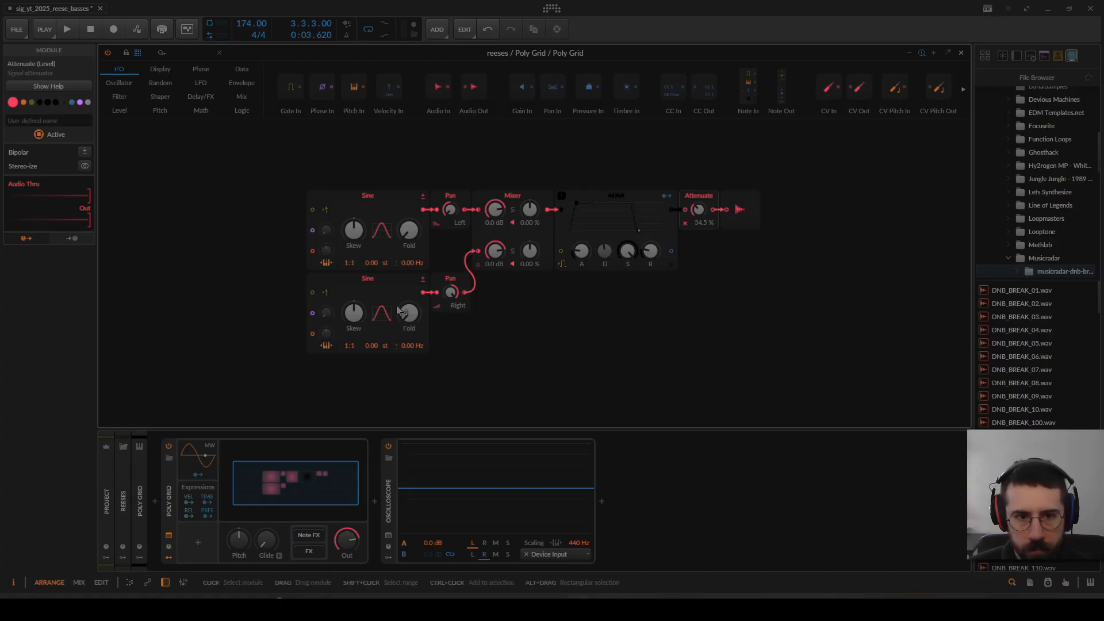
{"action": "left_click", "coordinate": [948, 53]}
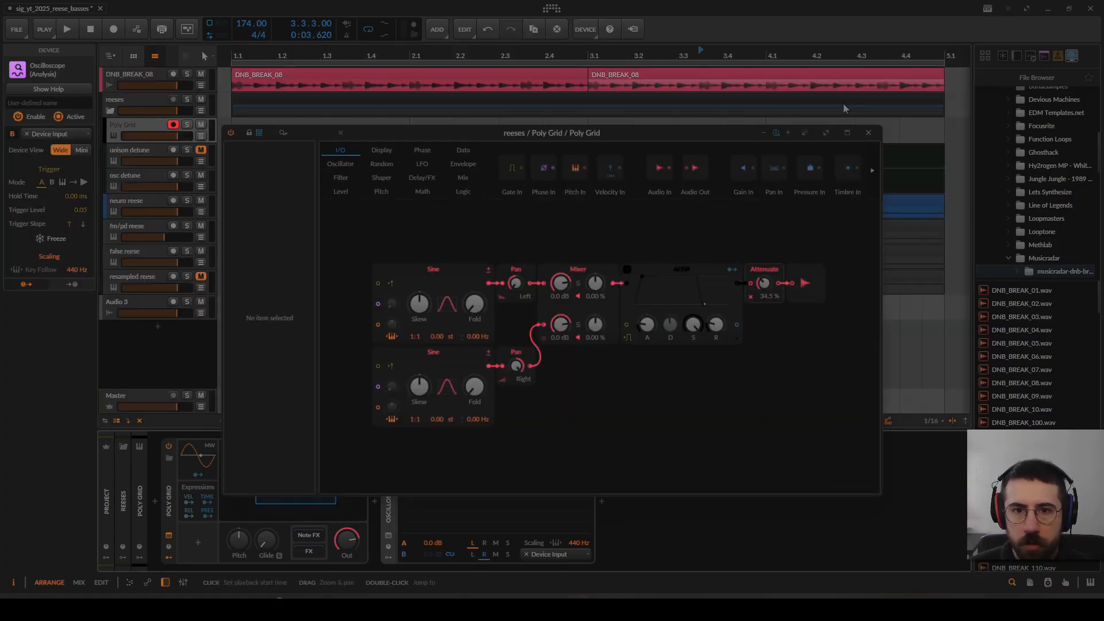
{"action": "left_click_drag", "start_coordinate": [705, 135], "coordinate": [0, 107]}
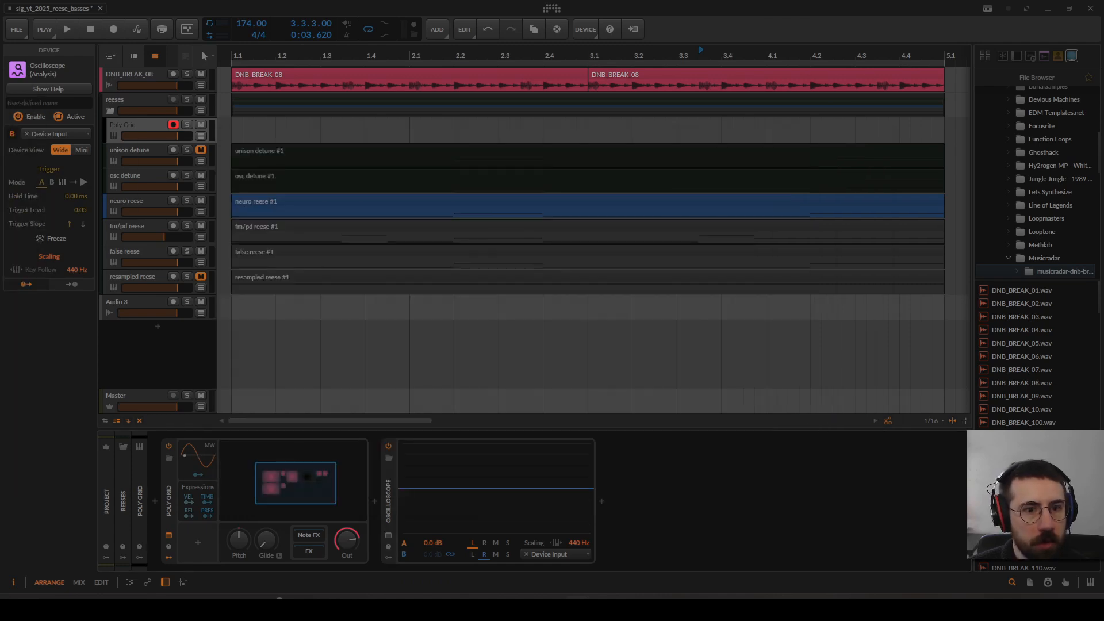
{"action": "left_click", "coordinate": [388, 536]}
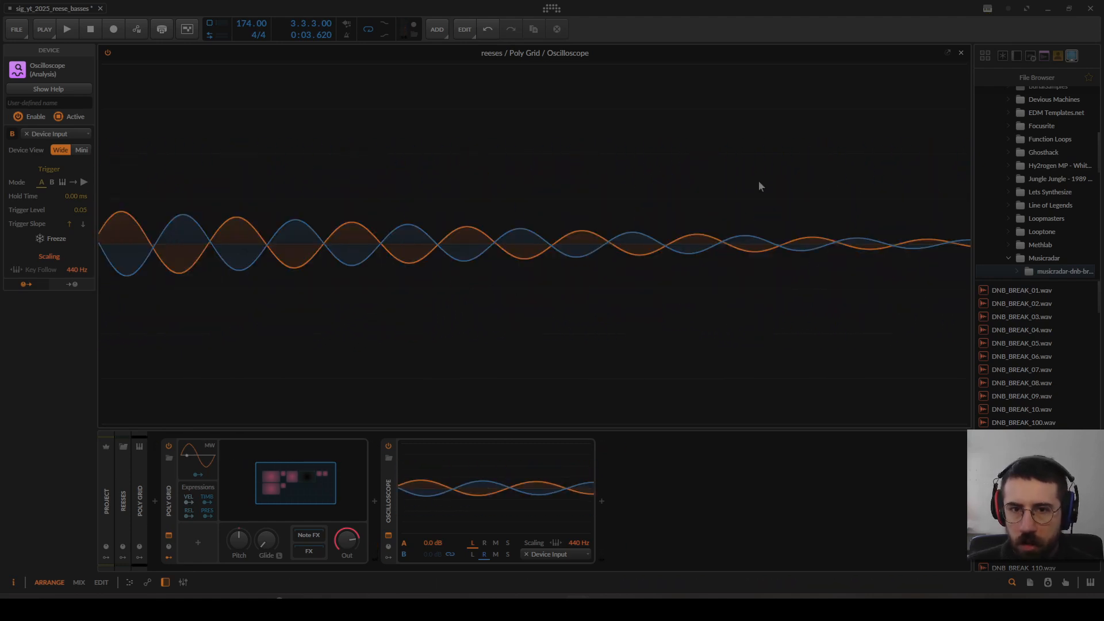
{"action": "left_click", "coordinate": [961, 53]}
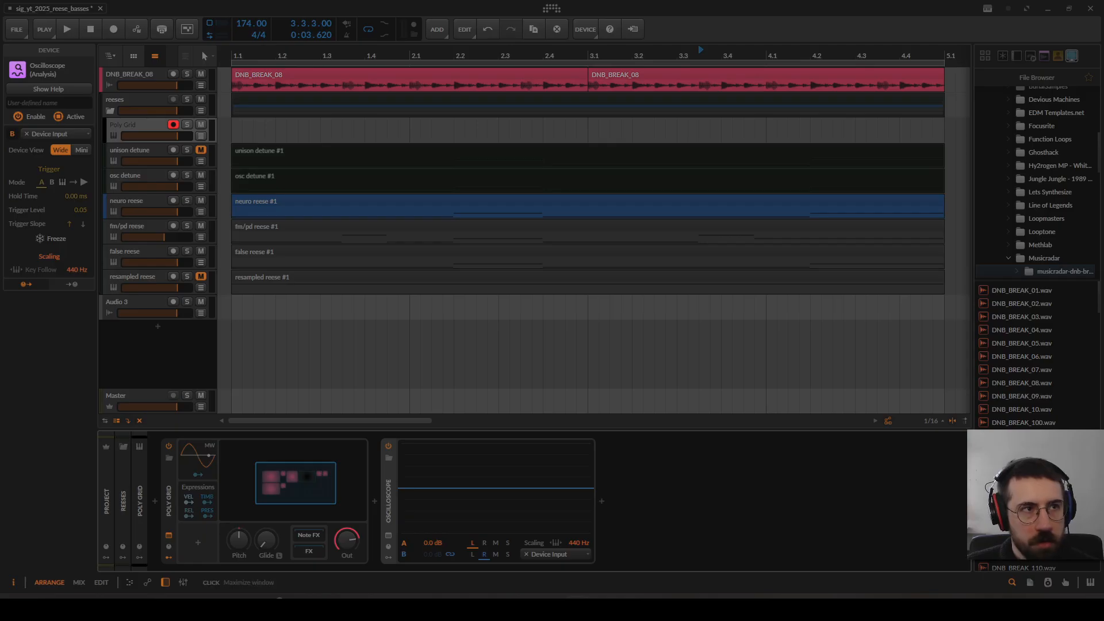
Step: Unmute and select the unison detune track, and mute the other reese tracks from osc detune through resampled reese
{"action": "left_click", "coordinate": [201, 150]}
{"action": "left_click", "coordinate": [136, 151]}
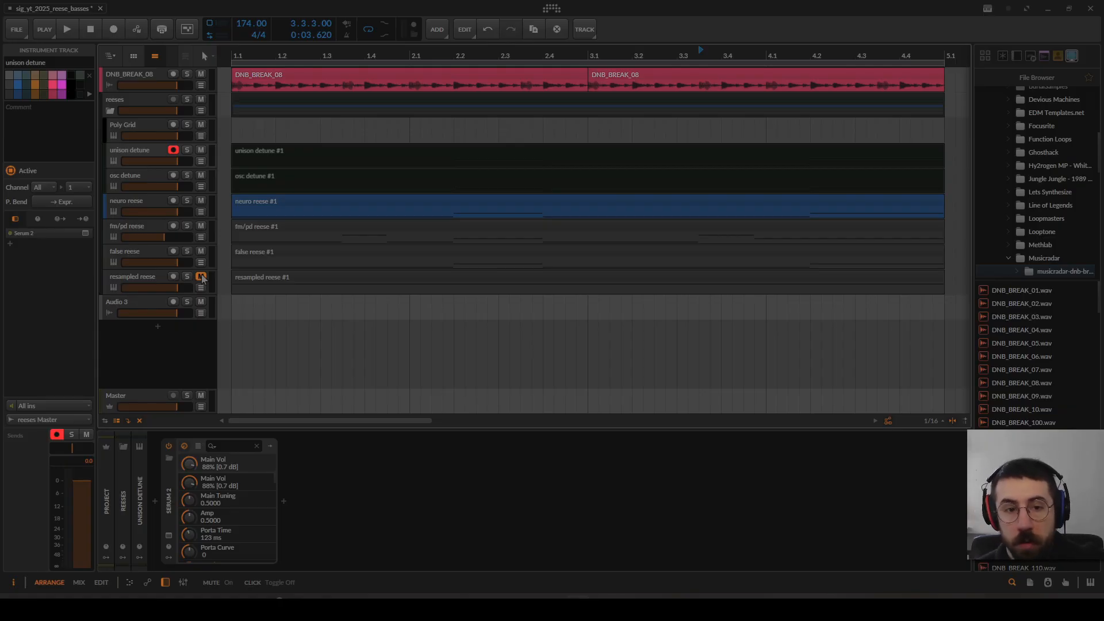
{"action": "left_click_drag", "start_coordinate": [201, 278], "coordinate": [201, 175]}
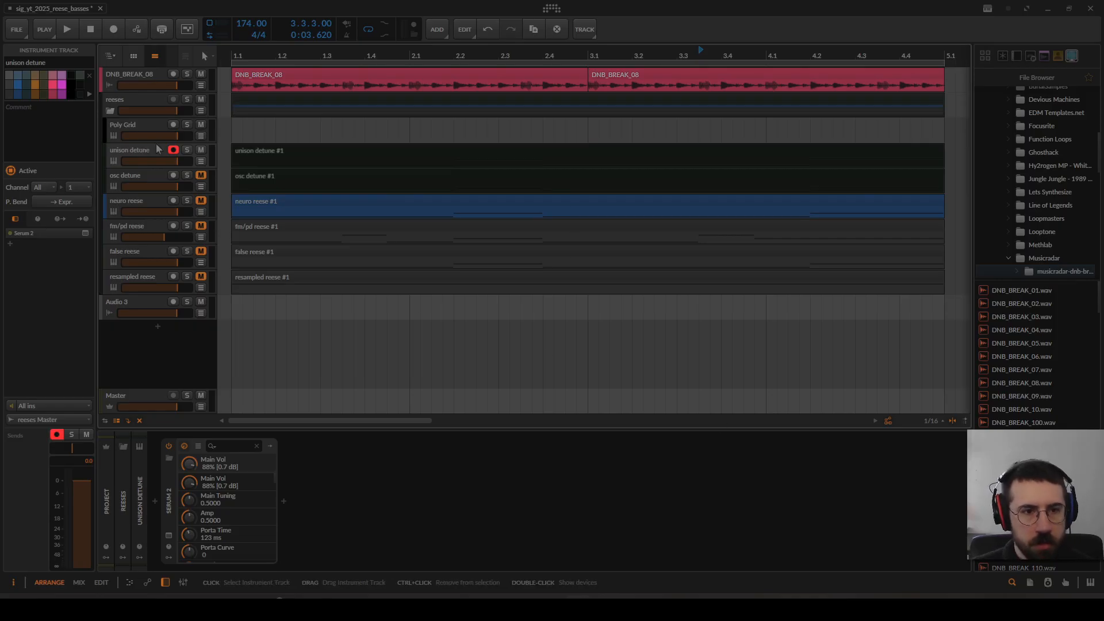
Step: Open Serum 2 on the unison detune track and set oscillator A's wavetable position to 1
{"action": "left_click", "coordinate": [168, 535]}
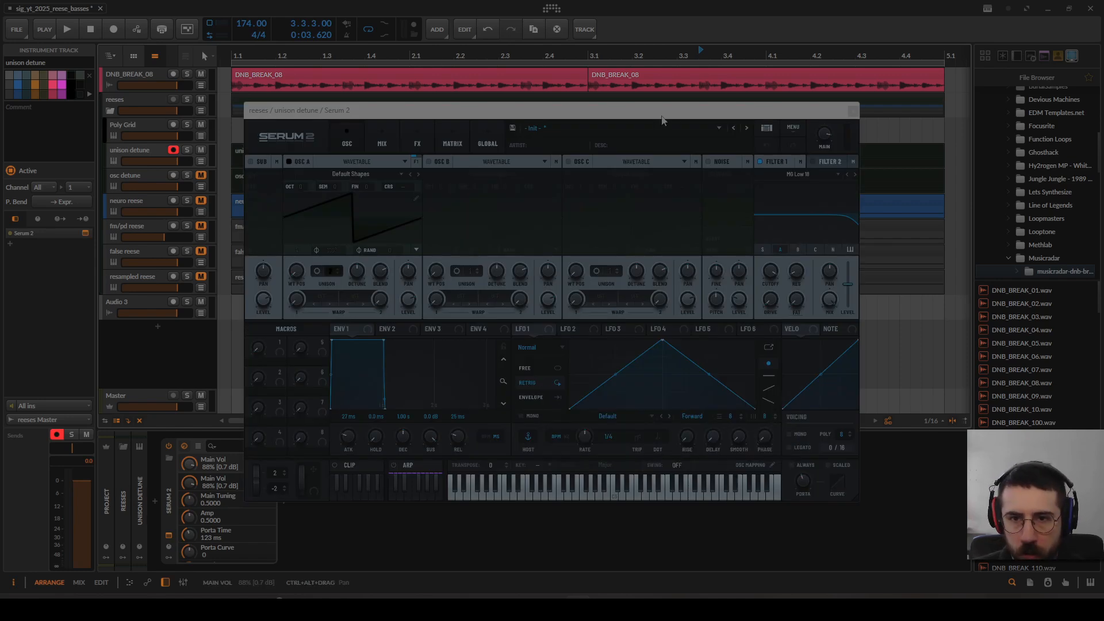
{"action": "left_click_drag", "start_coordinate": [655, 115], "coordinate": [644, 113]}
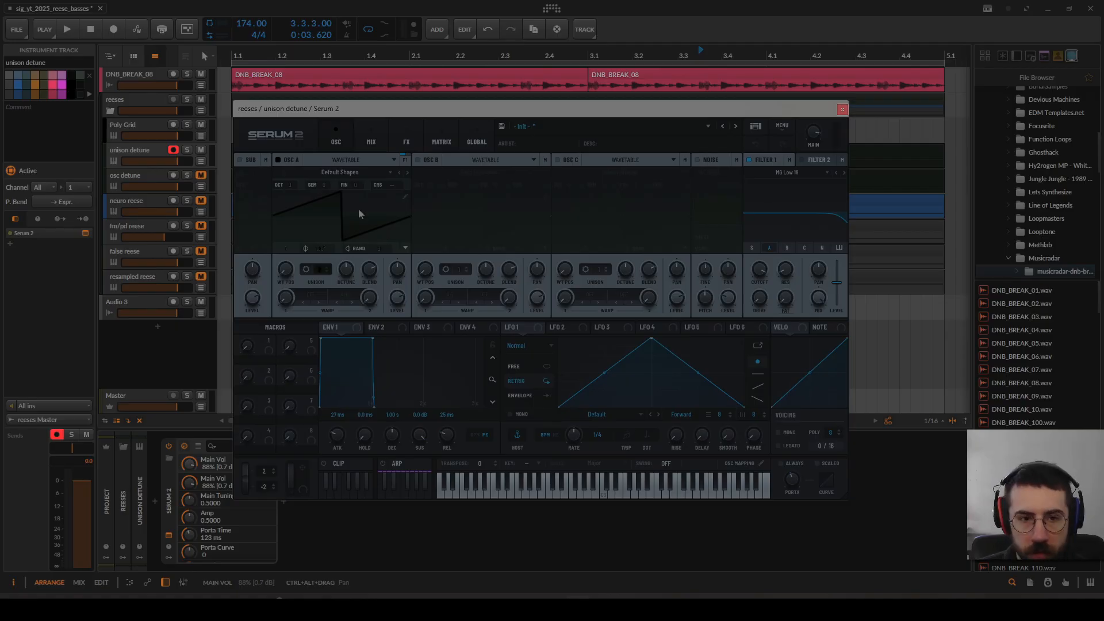
{"action": "left_click_drag", "start_coordinate": [285, 266], "coordinate": [290, 288]}
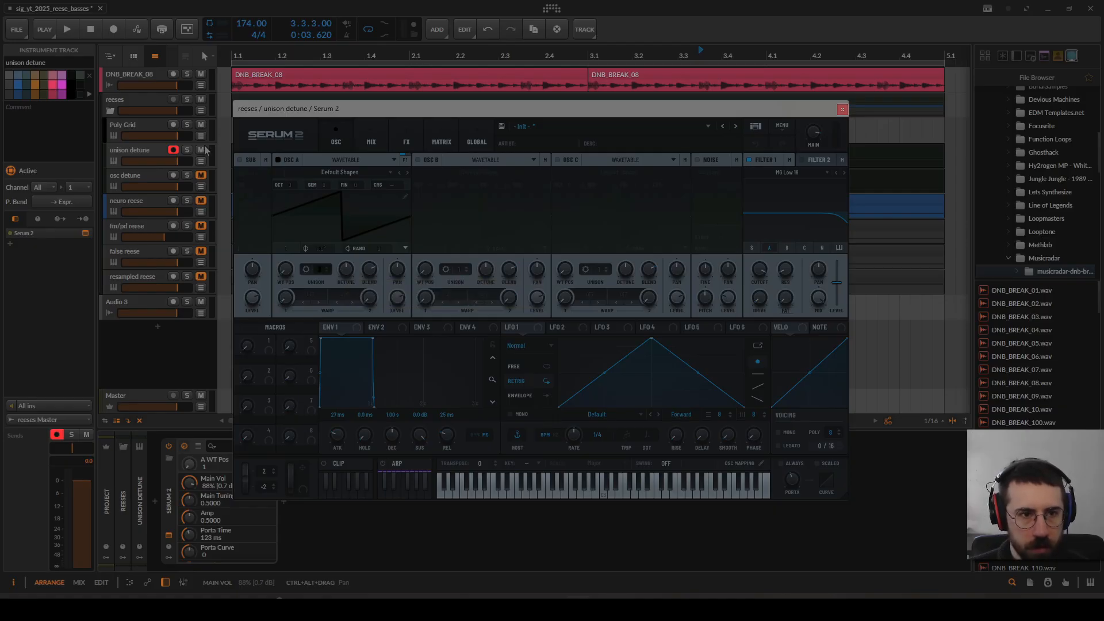
Step: Play the arrangement to hear the unison detune reese with the drum break, stop playback, and close Serum 2
{"action": "key", "text": "space"}
{"action": "left_click", "coordinate": [226, 153]}
{"action": "key", "text": "space"}
{"action": "key", "text": "space"}
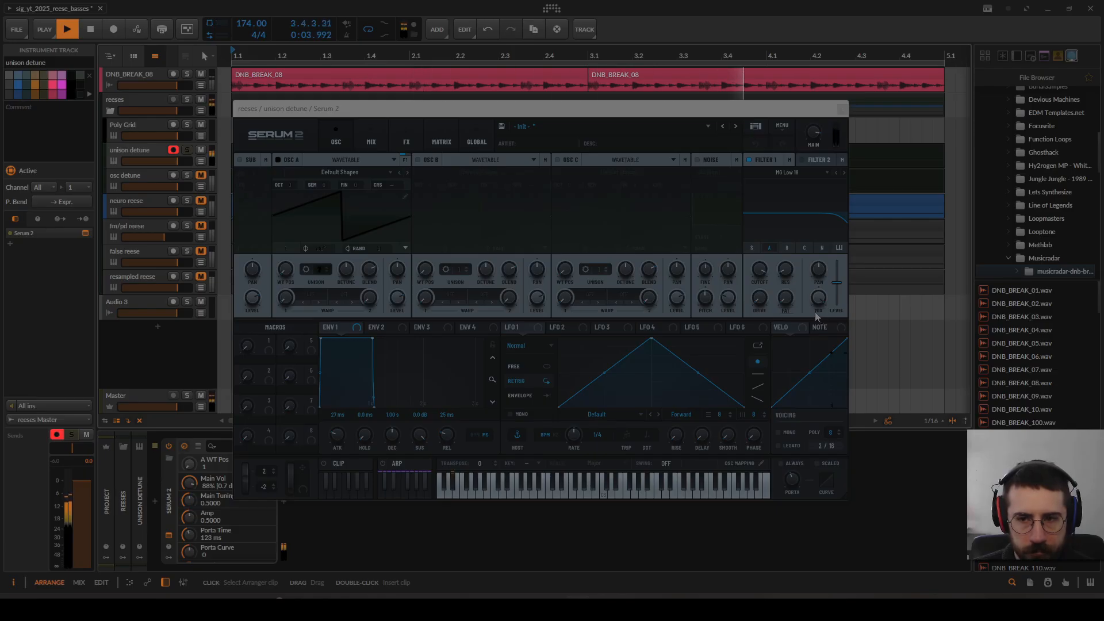
{"action": "key", "text": "space"}
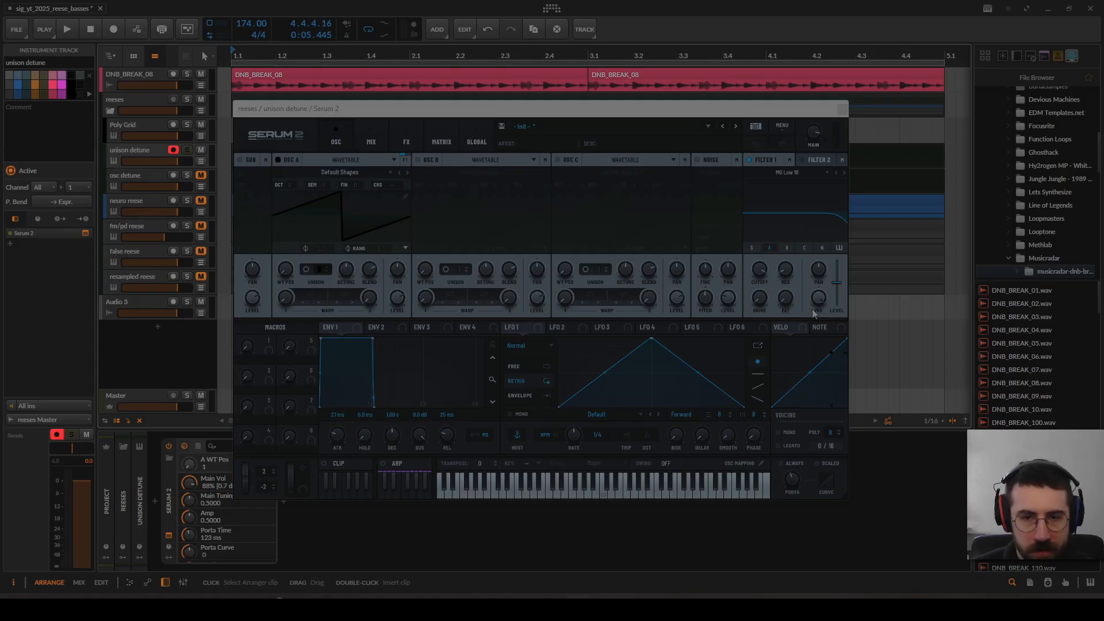
{"action": "left_click_drag", "start_coordinate": [630, 115], "coordinate": [644, 109]}
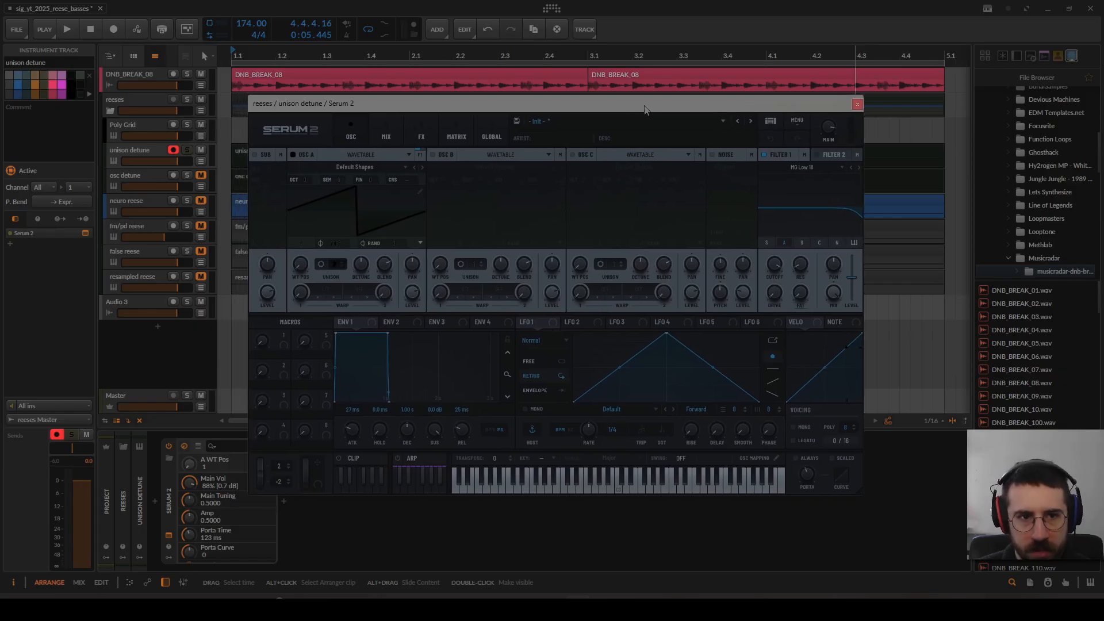
{"action": "key", "text": "Escape"}
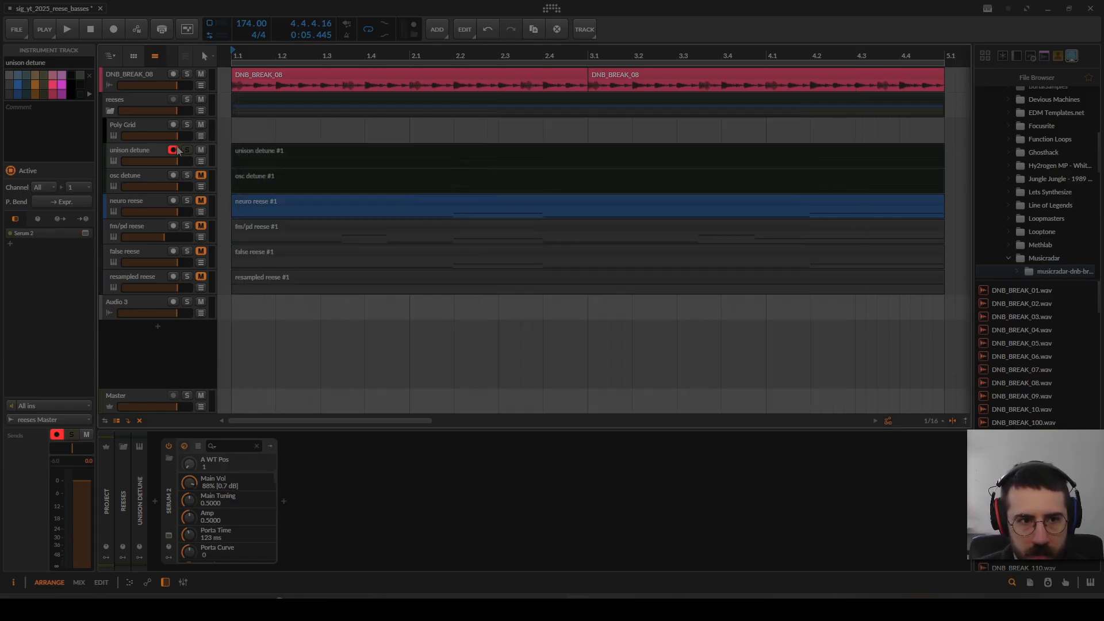
Step: Select the osc detune track, mute unison detune, and open the Serum 2 instance on osc detune
{"action": "left_click", "coordinate": [151, 177]}
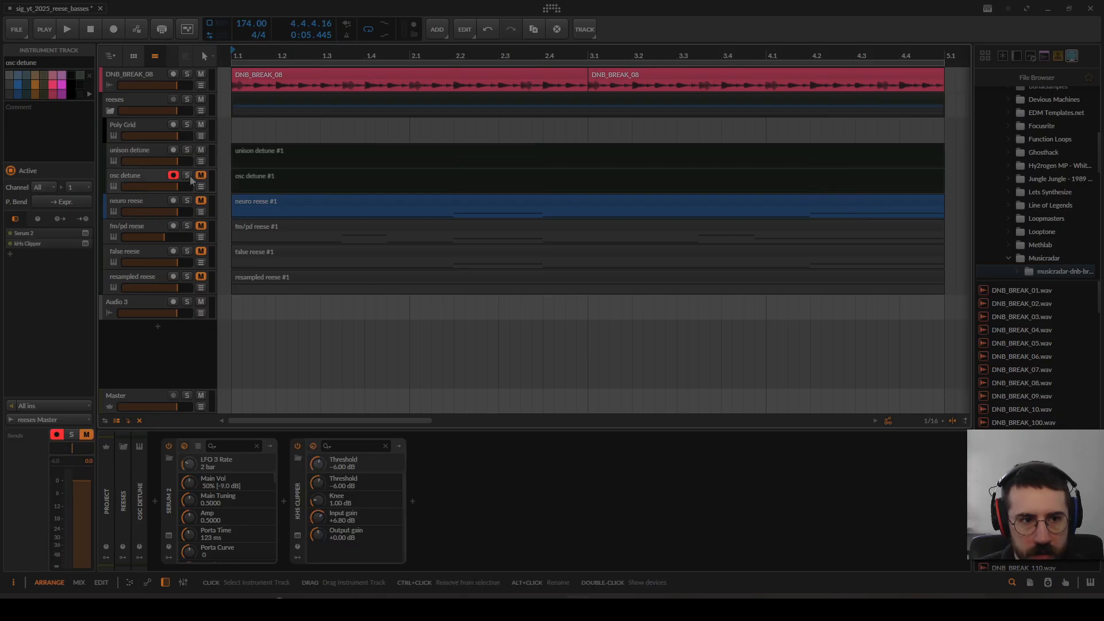
{"action": "left_click", "coordinate": [202, 150]}
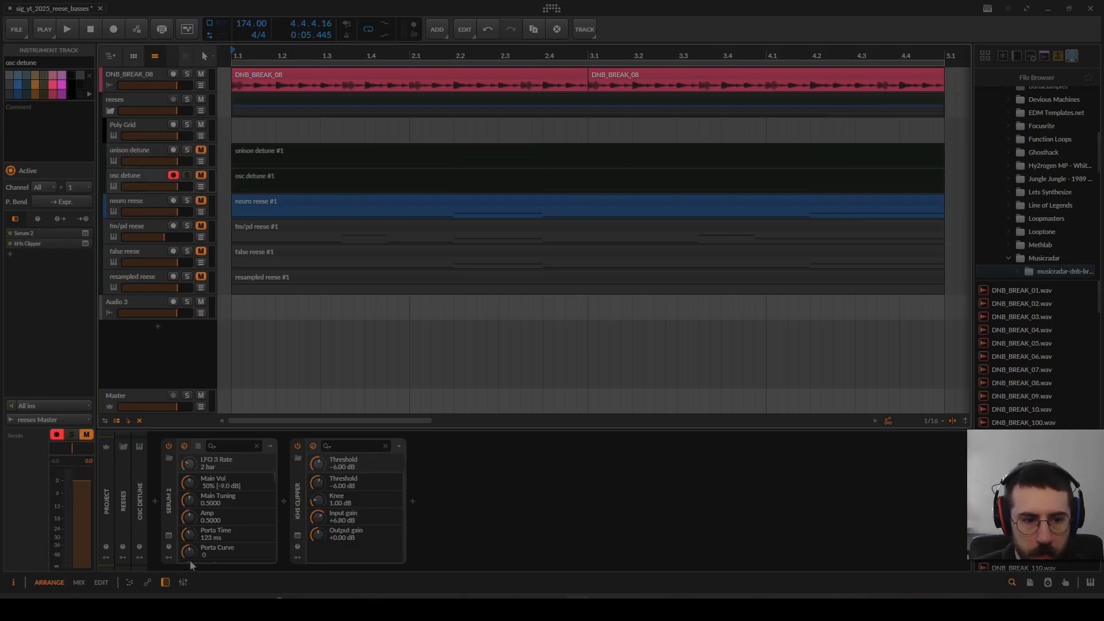
{"action": "left_click", "coordinate": [168, 537]}
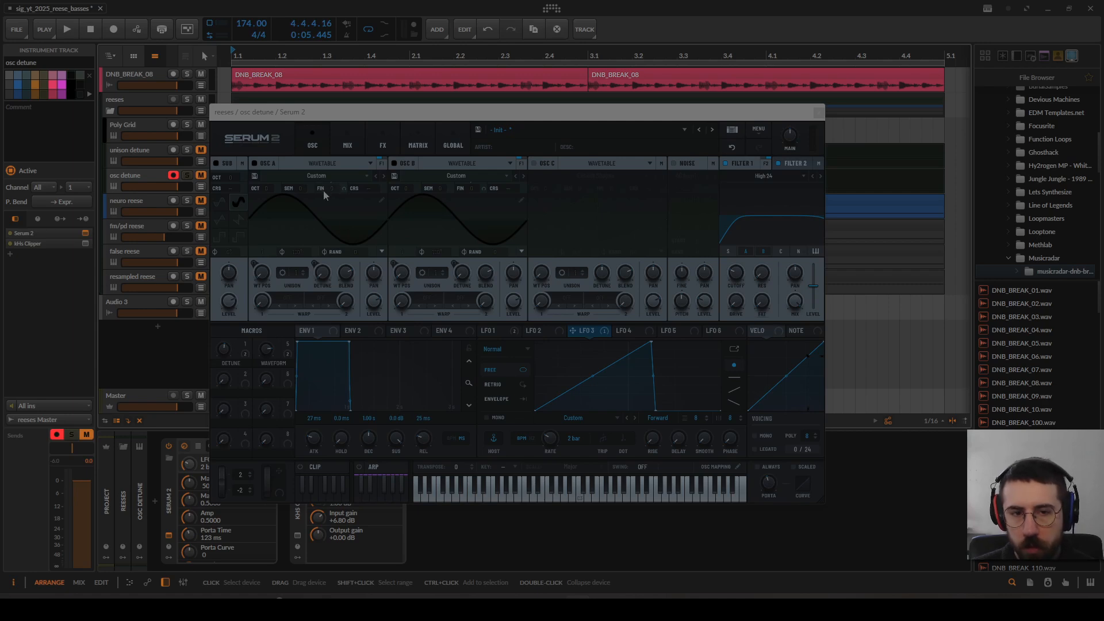
Step: Set the DETUNE macro to 0 in the osc detune Serum 2 patch
{"action": "mouse_move", "coordinate": [324, 191]}
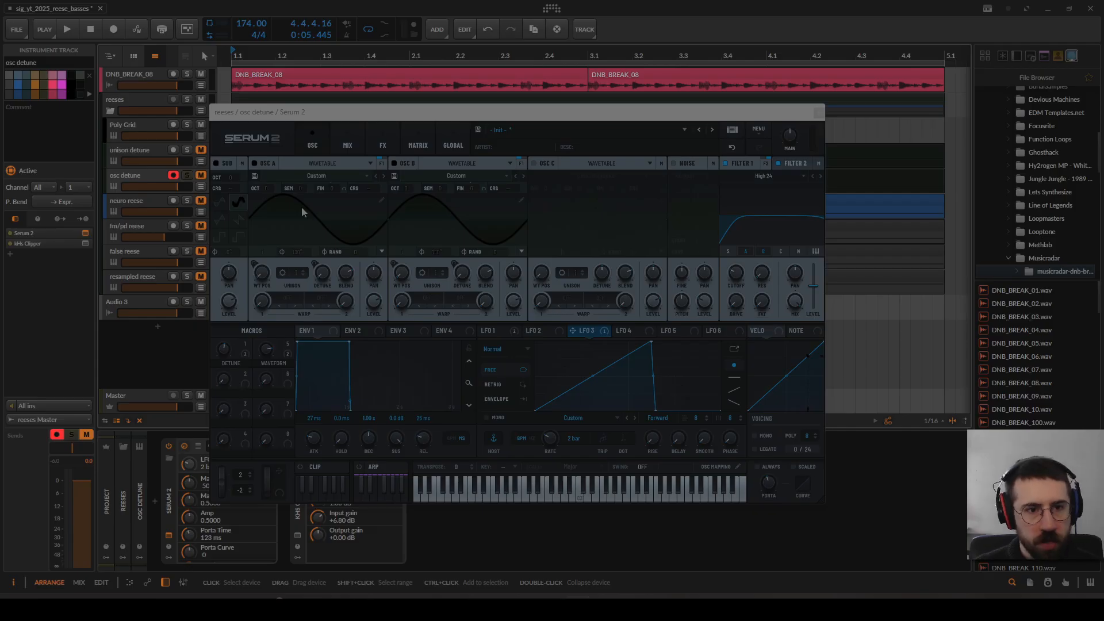
{"action": "left_click", "coordinate": [293, 291]}
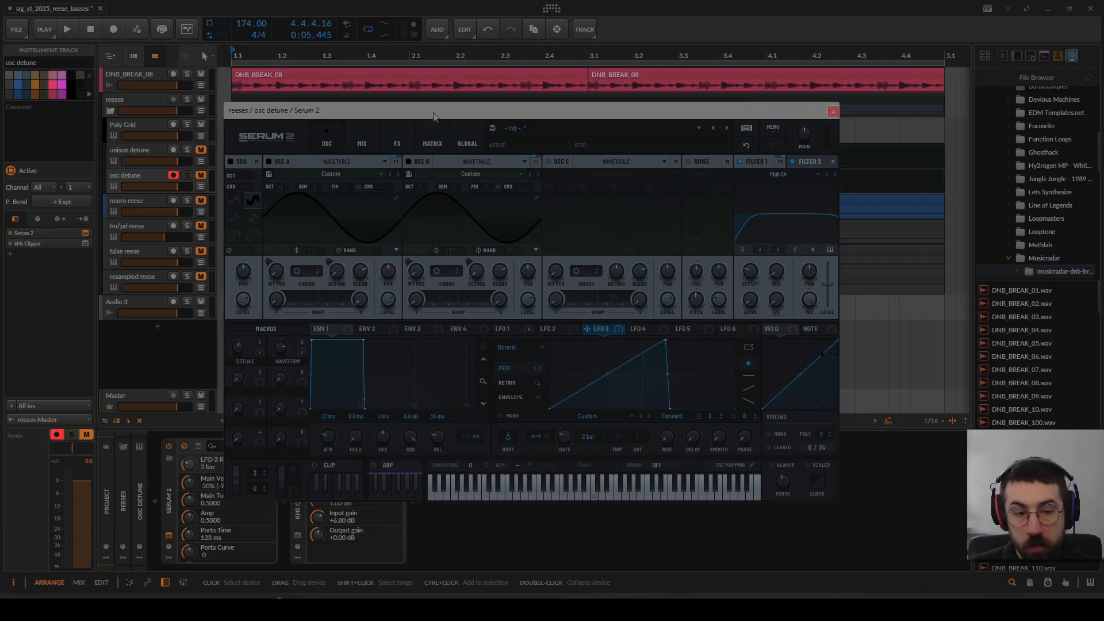
{"action": "left_click_drag", "start_coordinate": [290, 362], "coordinate": [259, 348]}
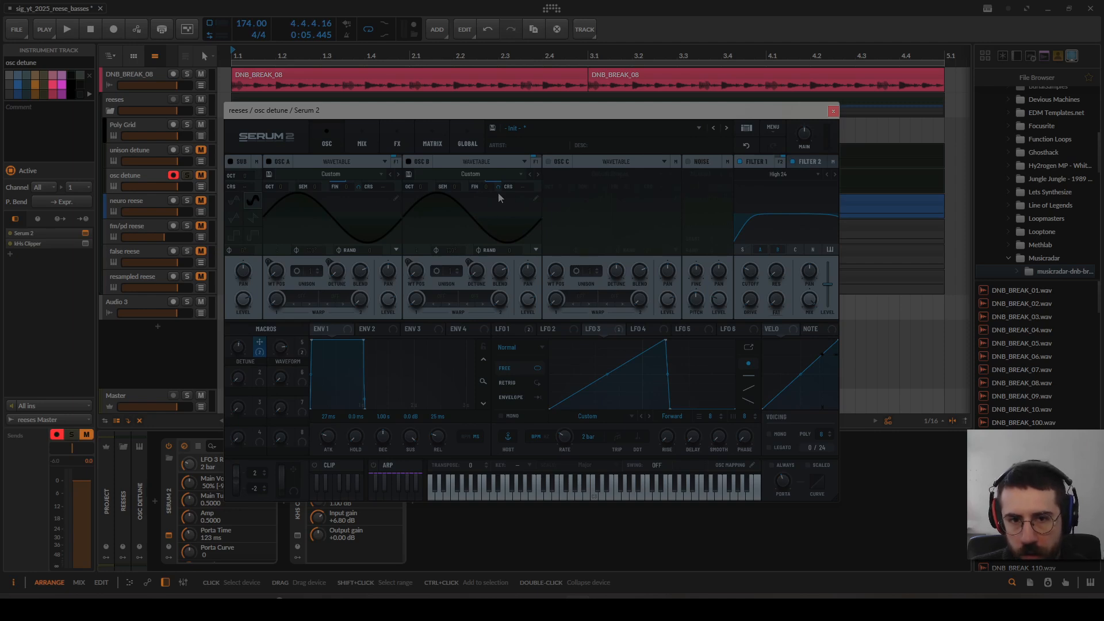
{"action": "left_click", "coordinate": [238, 347]}
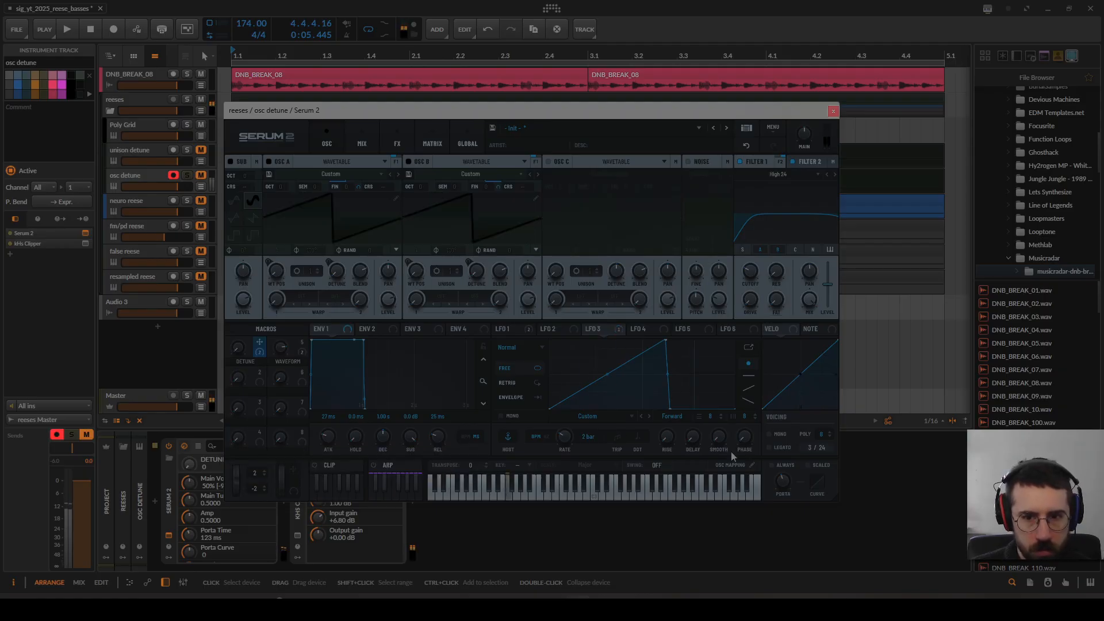
Step: Change the modulation source driving the FX 1 filter frequency from LFO 3 to LFO 2 in the matrix
{"action": "left_click", "coordinate": [602, 329]}
{"action": "right_click", "coordinate": [610, 332]}
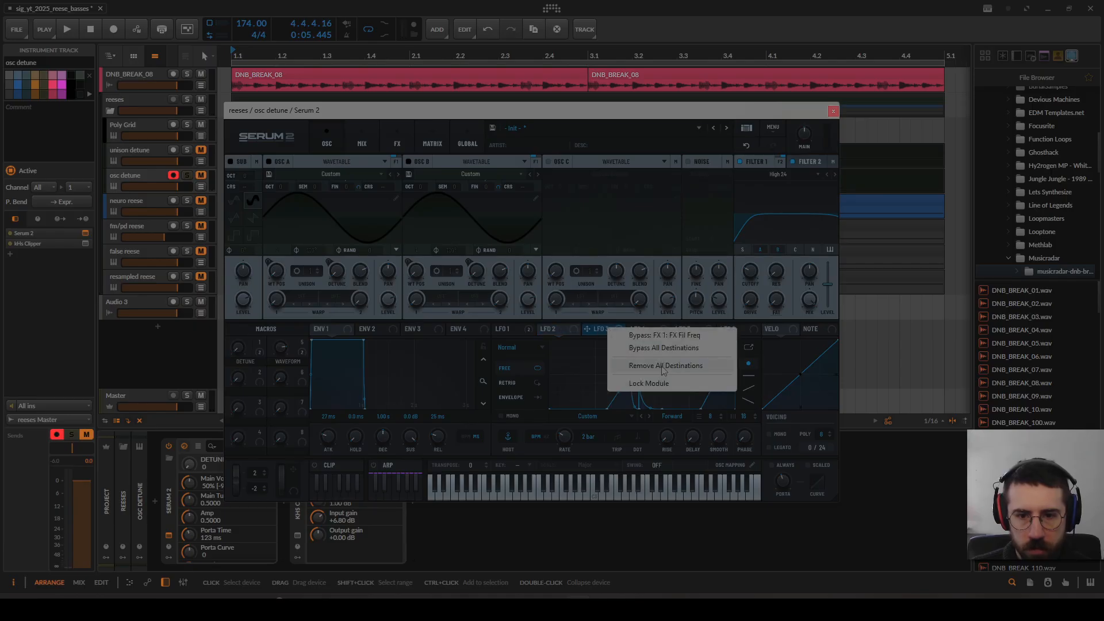
{"action": "left_click", "coordinate": [435, 145]}
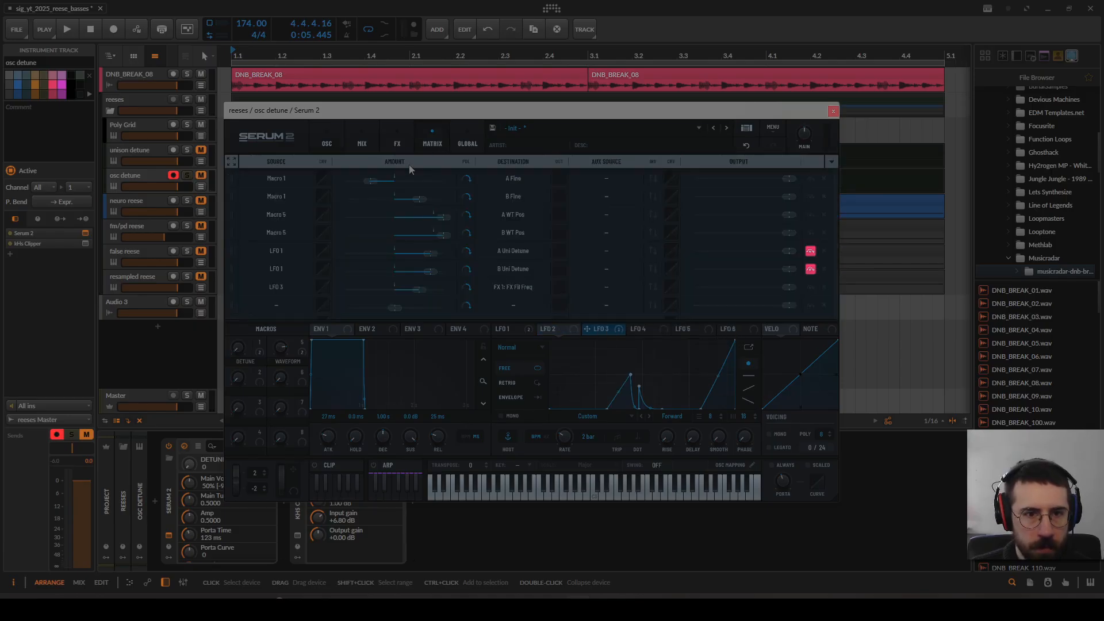
{"action": "left_click", "coordinate": [289, 279]}
{"action": "mouse_move", "coordinate": [295, 330]}
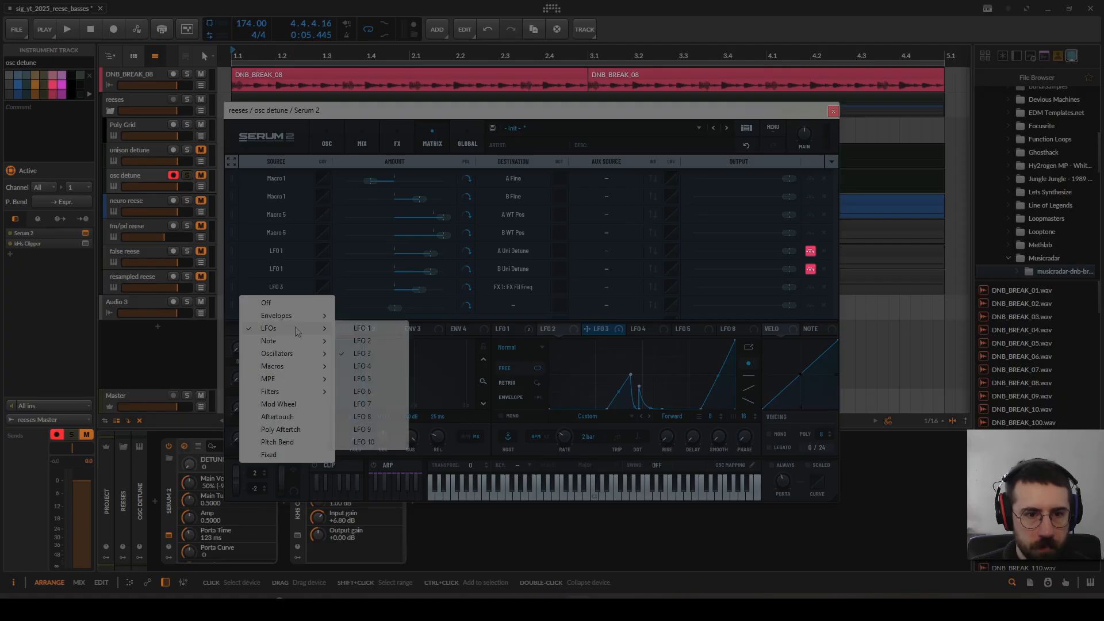
{"action": "left_click", "coordinate": [384, 345]}
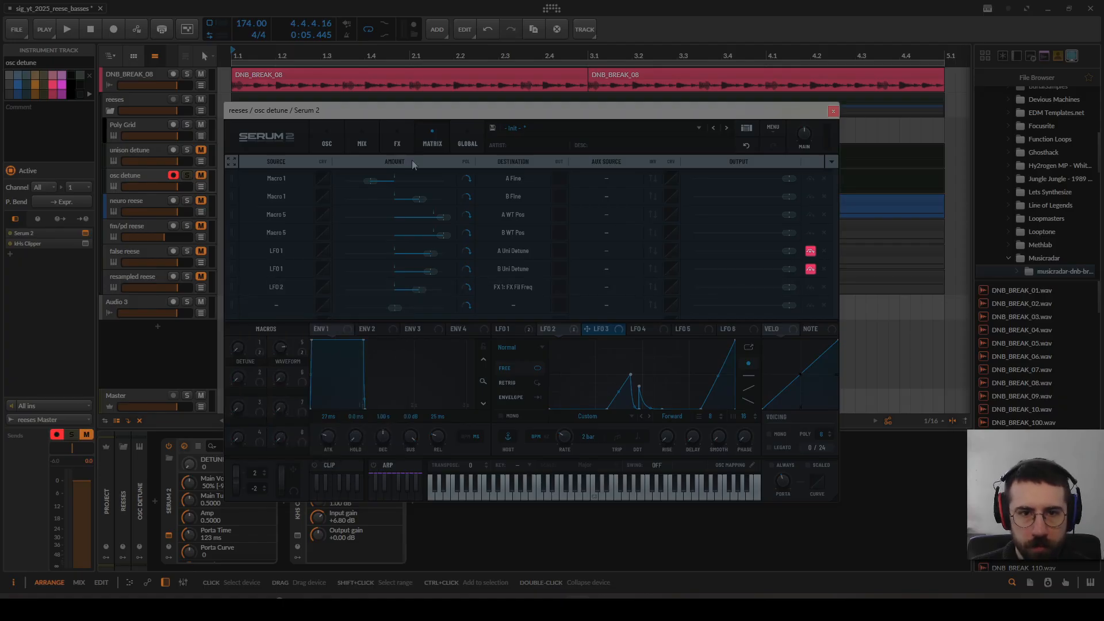
Step: Bypass all destinations of LFO 2, return to the oscillator page, and set the DETUNE macro to 38
{"action": "right_click", "coordinate": [566, 332]}
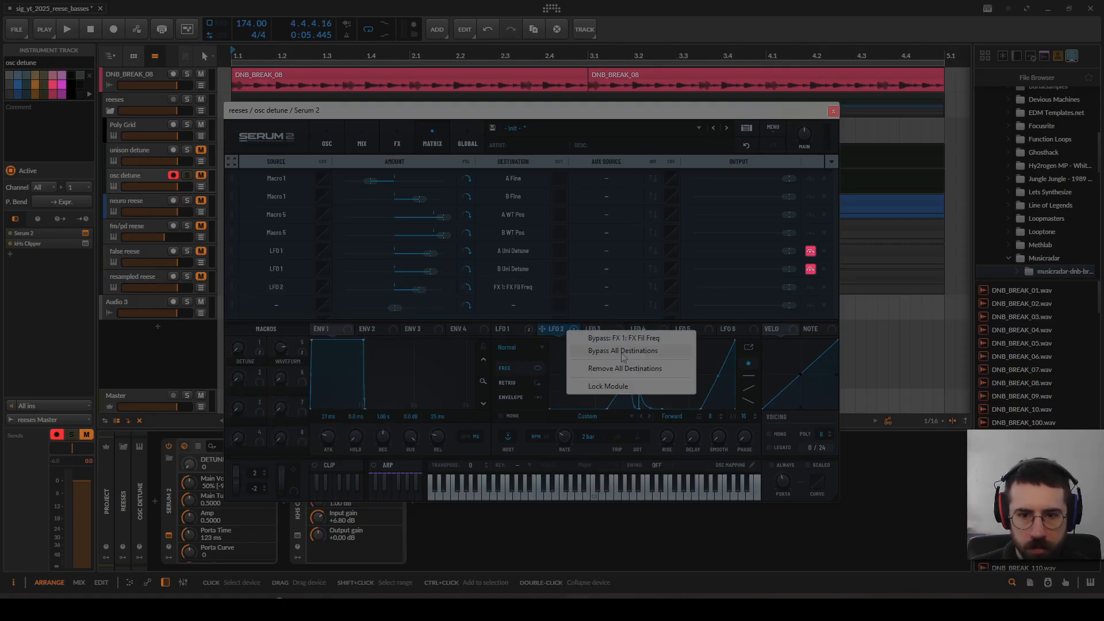
{"action": "left_click", "coordinate": [621, 353]}
{"action": "left_click", "coordinate": [327, 143]}
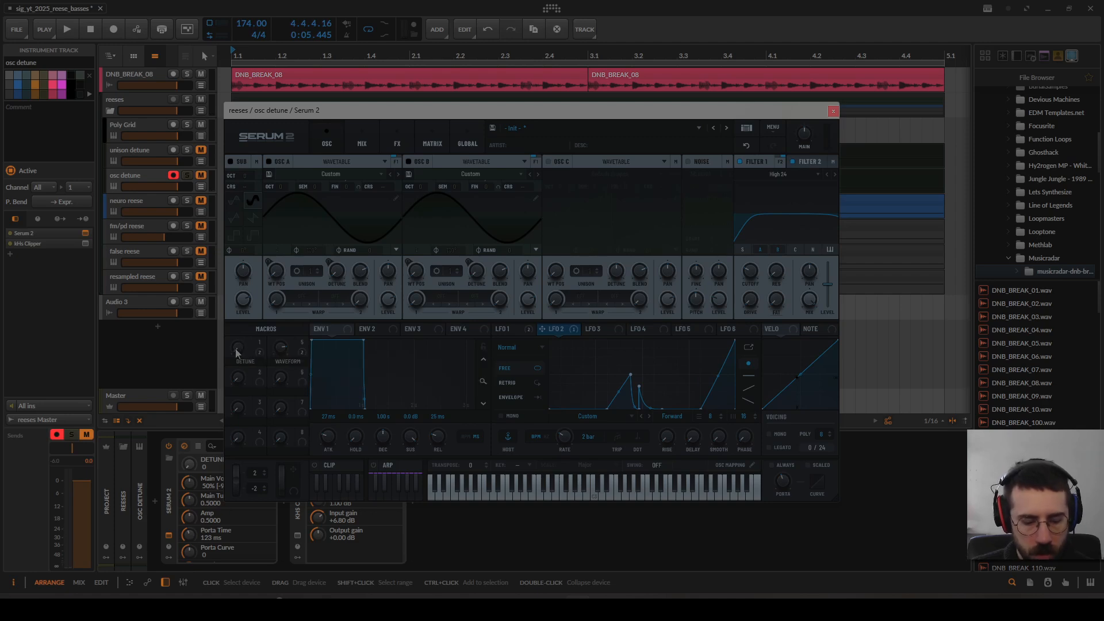
{"action": "left_click_drag", "start_coordinate": [236, 354], "coordinate": [244, 316]}
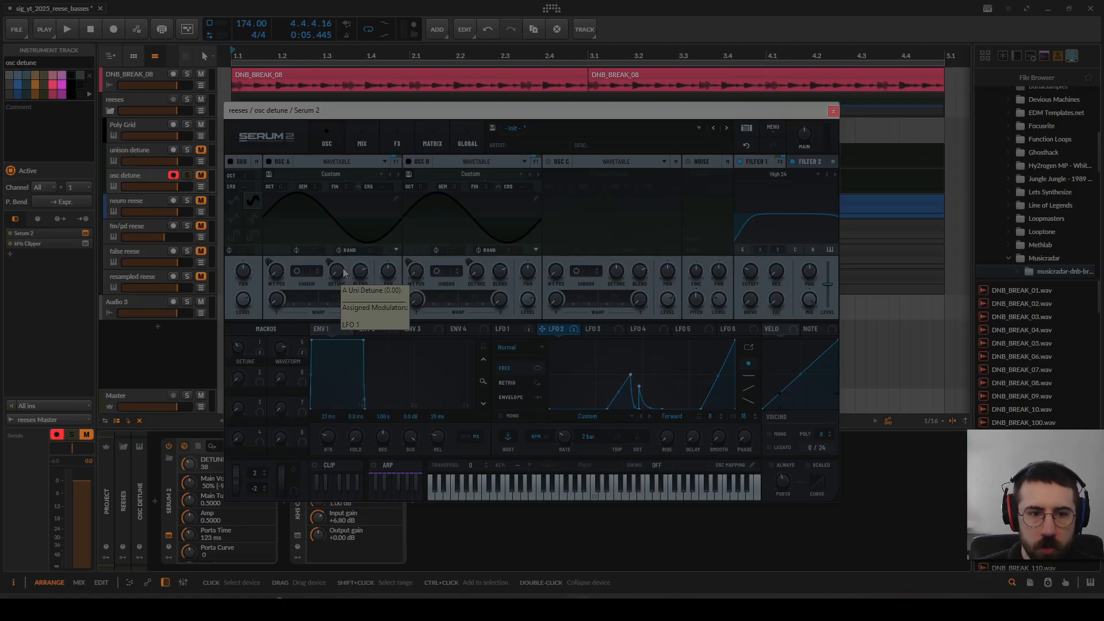
Step: Examine oscillator A's unison mode options, keep the mode on Linear, and close the unison settings
{"action": "left_click", "coordinate": [297, 272]}
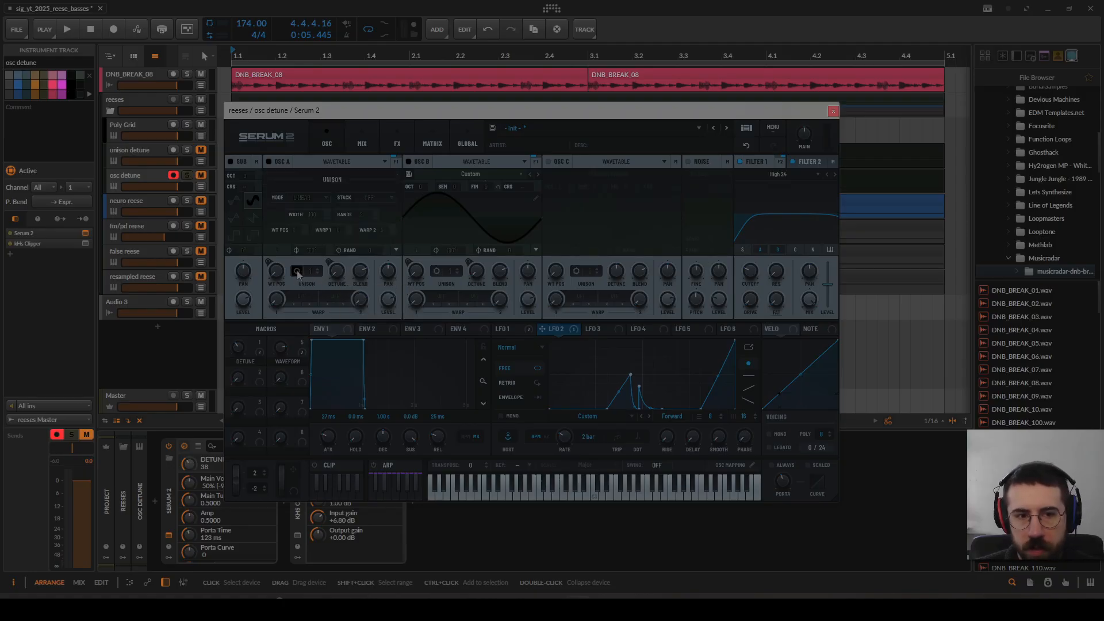
{"action": "left_click", "coordinate": [325, 198]}
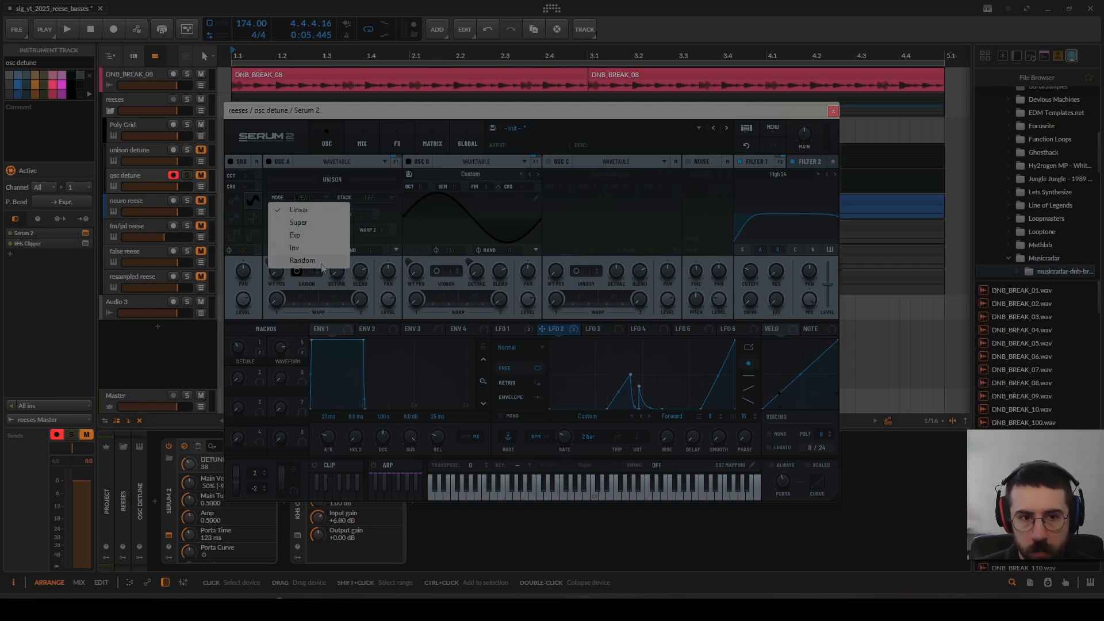
{"action": "left_click", "coordinate": [317, 211]}
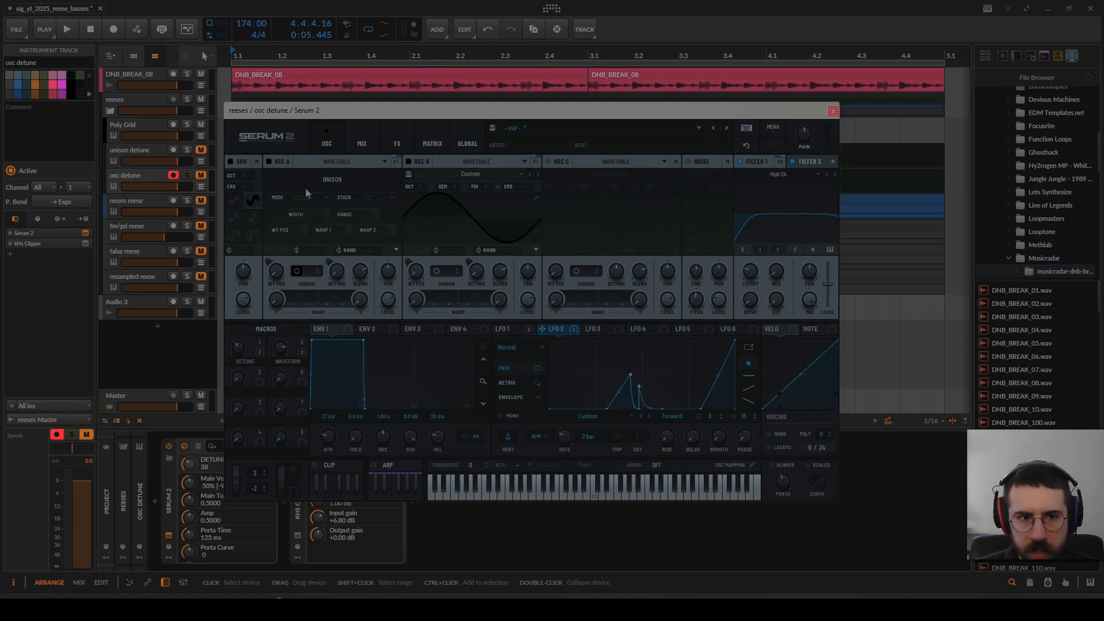
{"action": "left_click", "coordinate": [296, 273]}
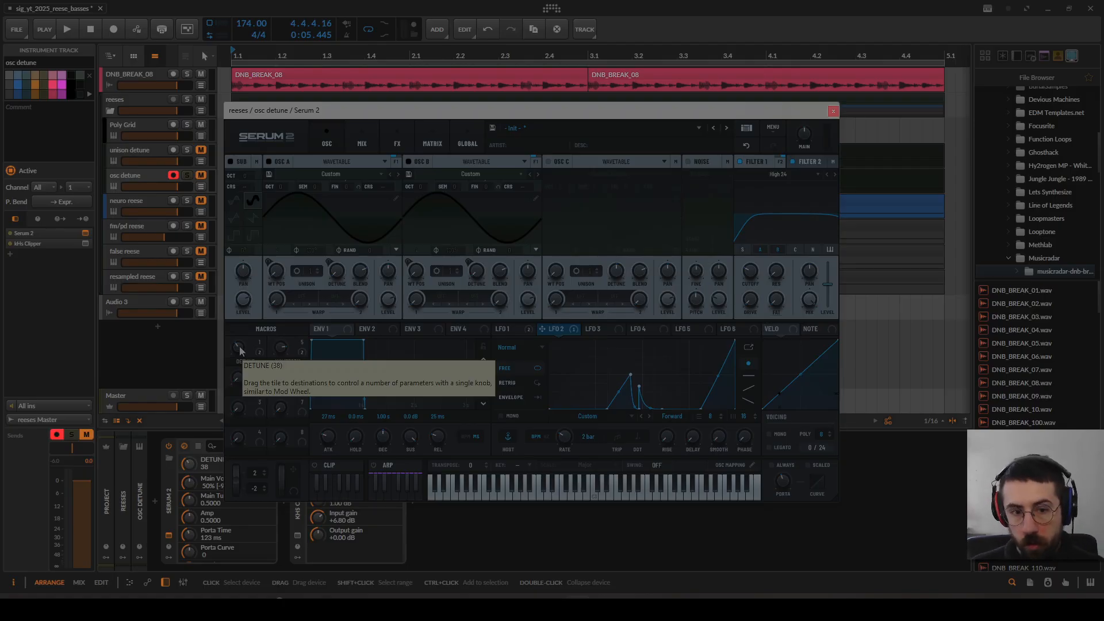
Step: Set the WAVEFORM macro to 0 and inspect oscillator A's custom wavetable frames in the wavetable editor
{"action": "left_click_drag", "start_coordinate": [284, 349], "coordinate": [263, 449]}
{"action": "left_click", "coordinate": [396, 199]}
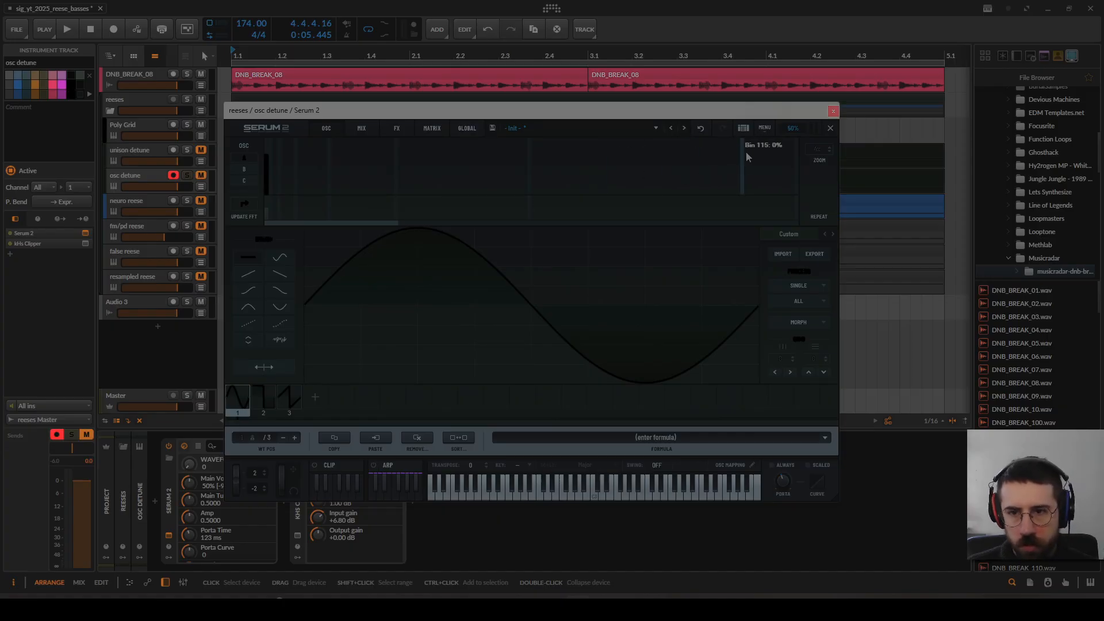
{"action": "left_click", "coordinate": [831, 128]}
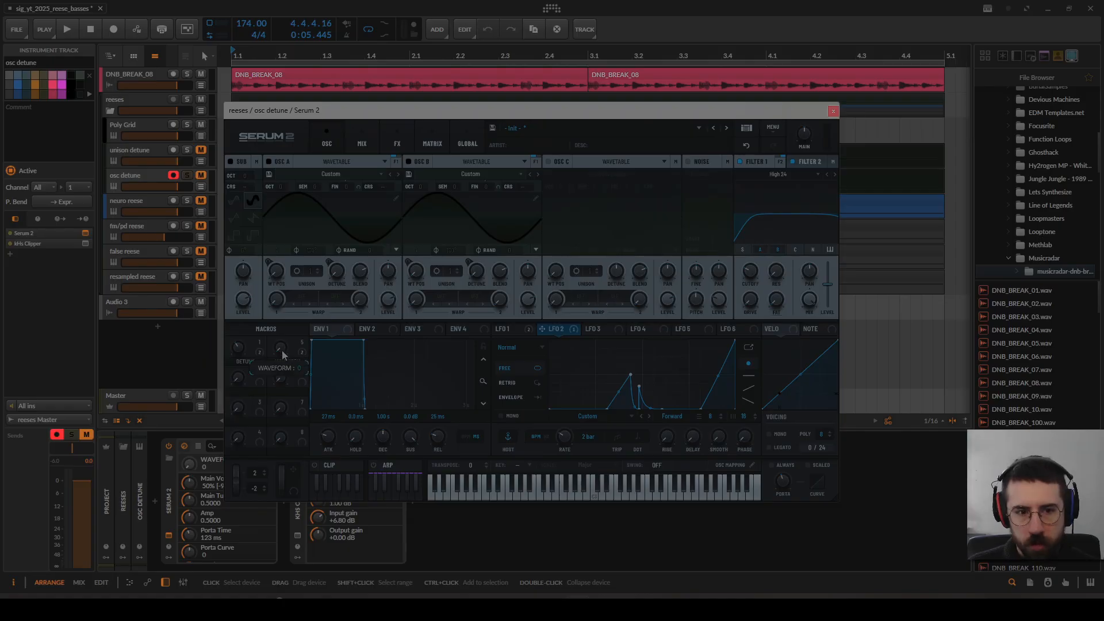
Step: Set the WAVEFORM macro to 100, activate all destinations of LFO 2, and audition the osc detune patch
{"action": "left_click_drag", "start_coordinate": [283, 361], "coordinate": [328, 231]}
{"action": "right_click", "coordinate": [565, 331]}
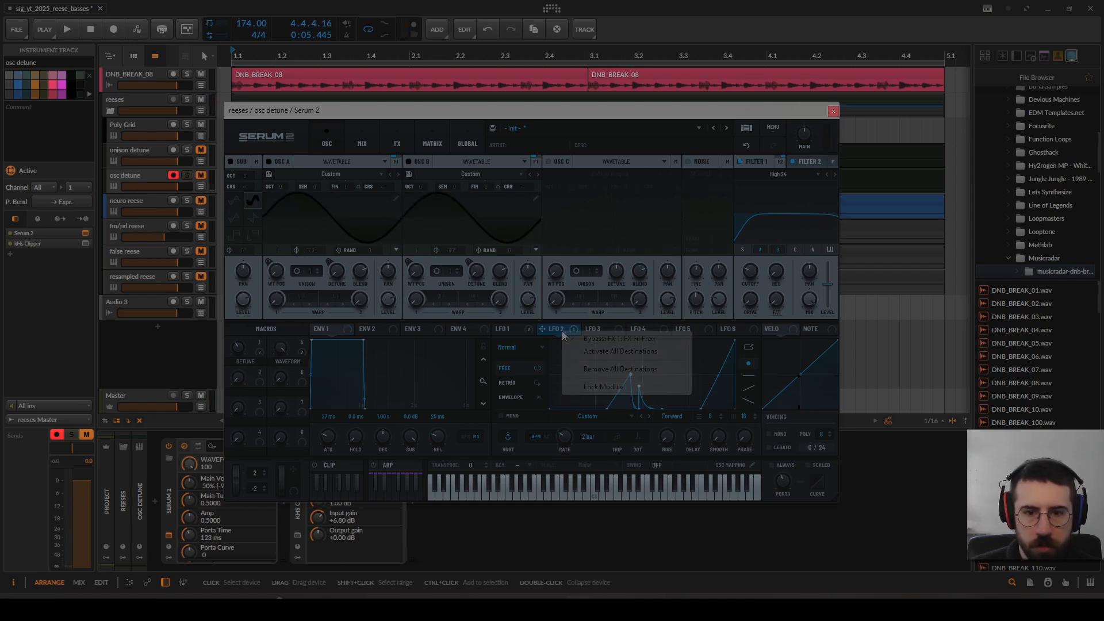
{"action": "left_click", "coordinate": [602, 352]}
{"action": "key", "text": "space"}
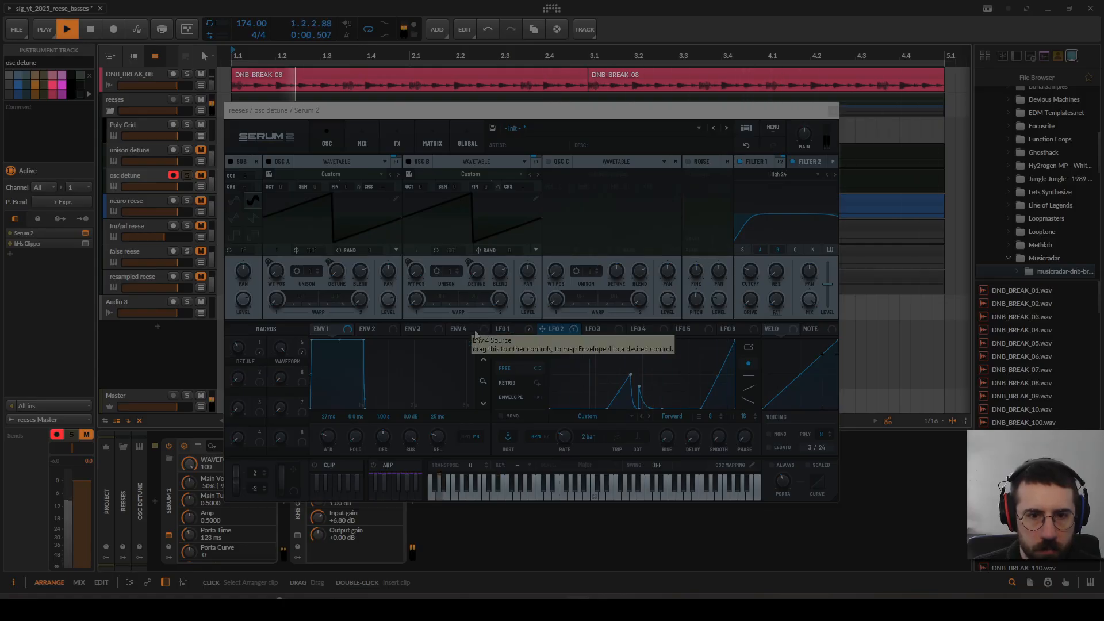
{"action": "key", "text": "space"}
Step: Compare the osc detune patch during playback with the FX 1 filter bypassed and re-enabled
{"action": "left_click", "coordinate": [397, 144]}
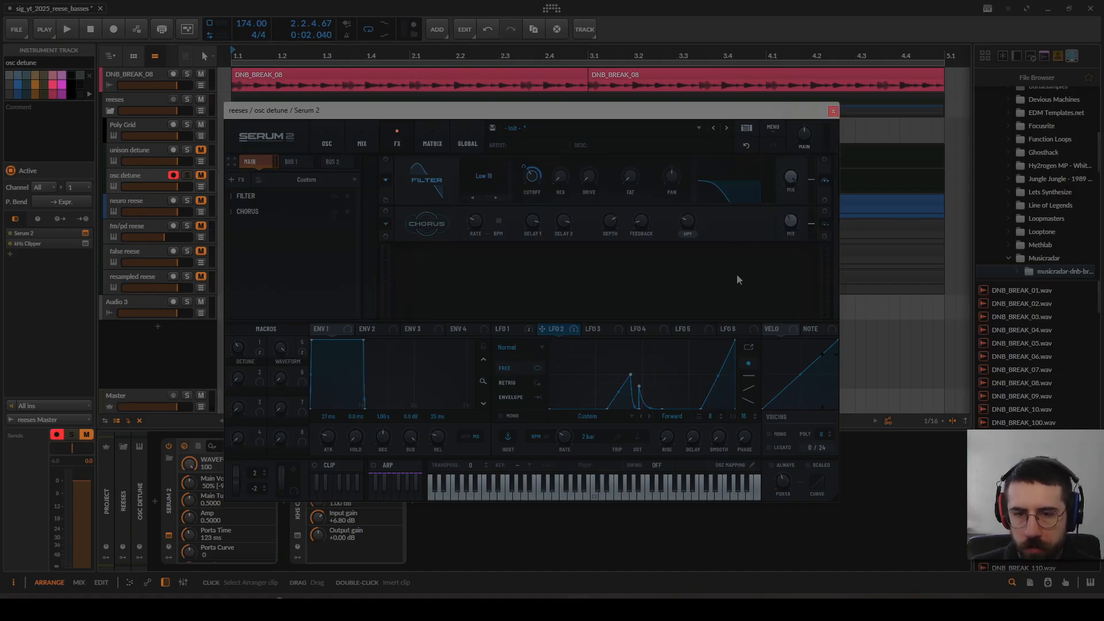
{"action": "left_click", "coordinate": [826, 182]}
{"action": "key", "text": "space"}
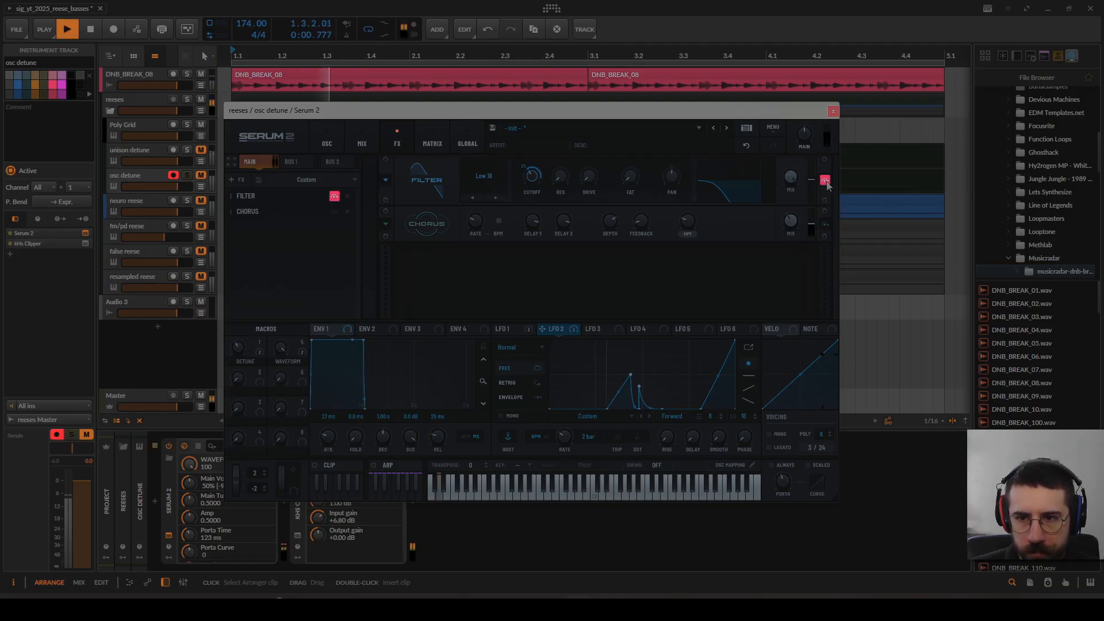
{"action": "left_click", "coordinate": [826, 182]}
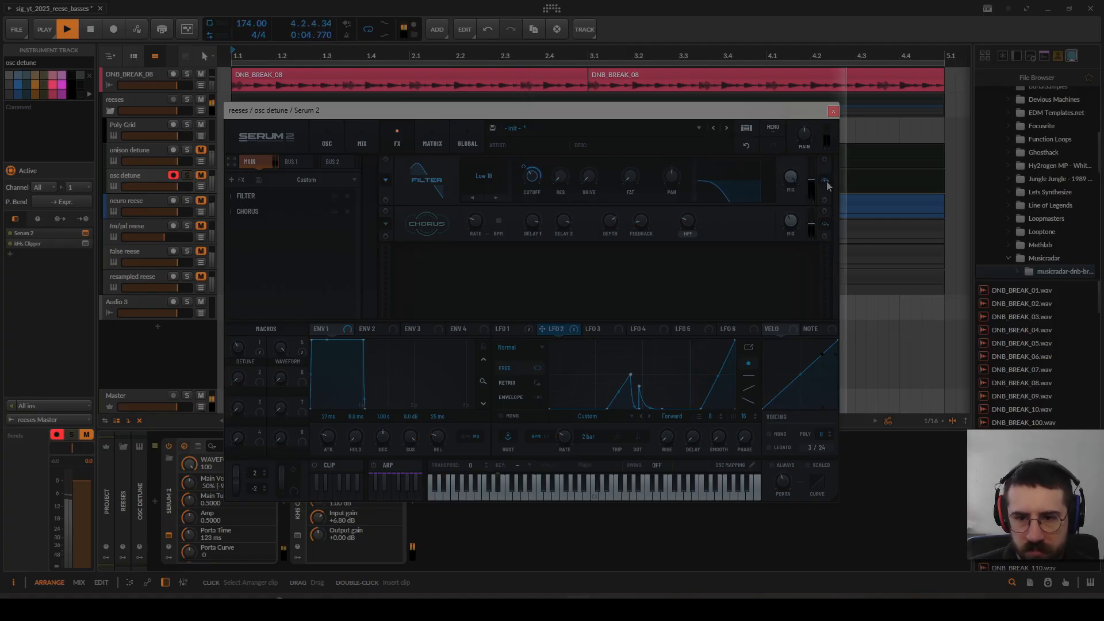
{"action": "key", "text": "space"}
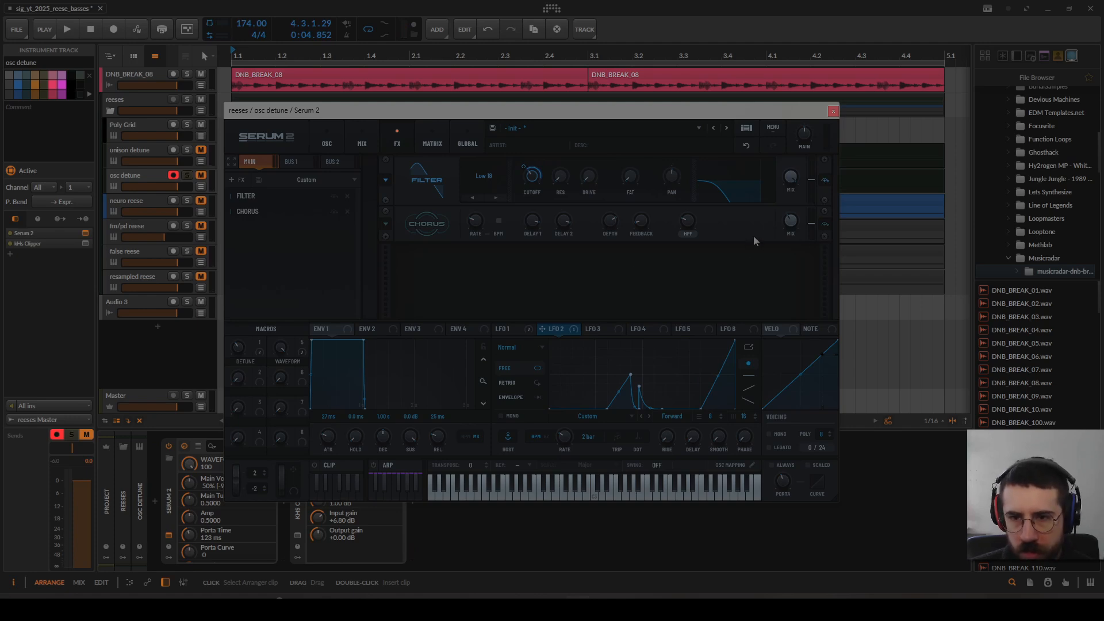
Step: Return to the oscillator page and compare the unison detune and osc detune tracks by soloing each during playback
{"action": "left_click", "coordinate": [333, 142]}
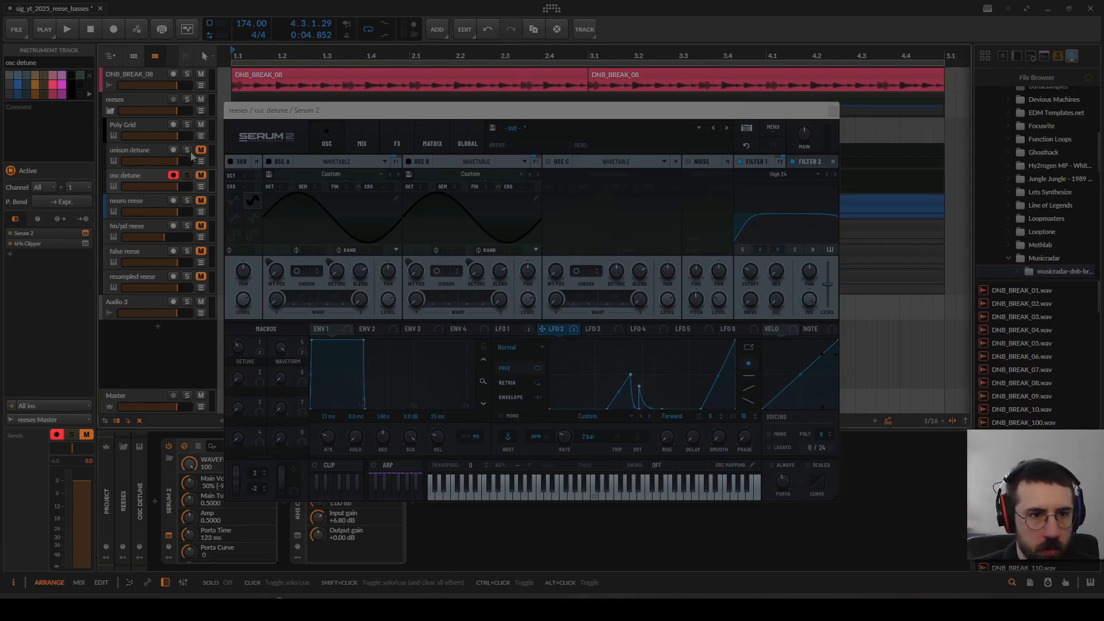
{"action": "key", "text": "space"}
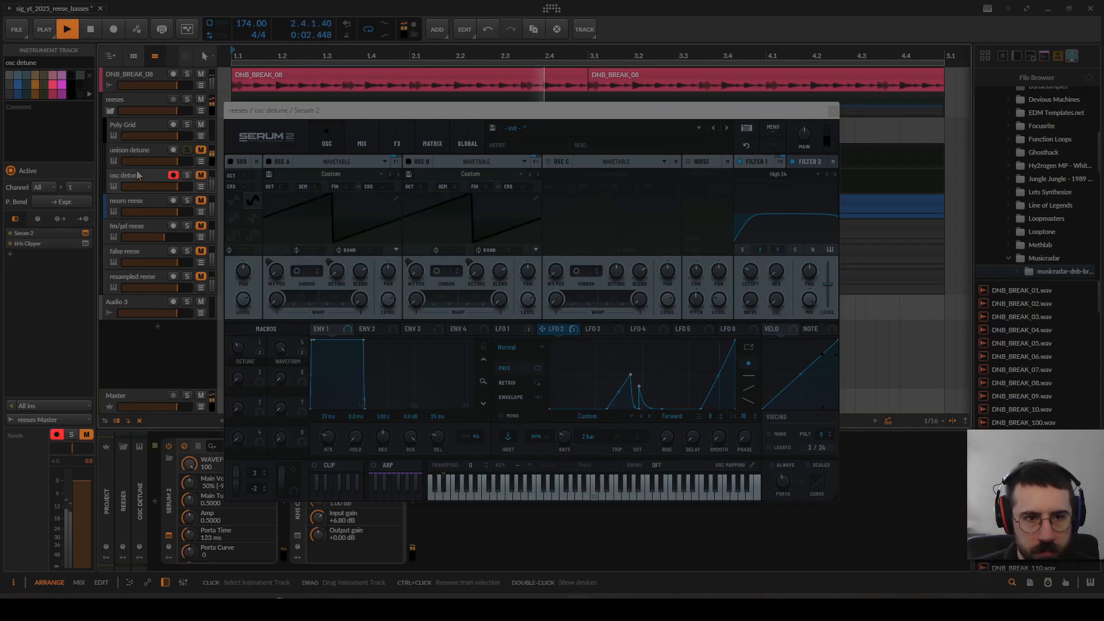
{"action": "key", "text": "space"}
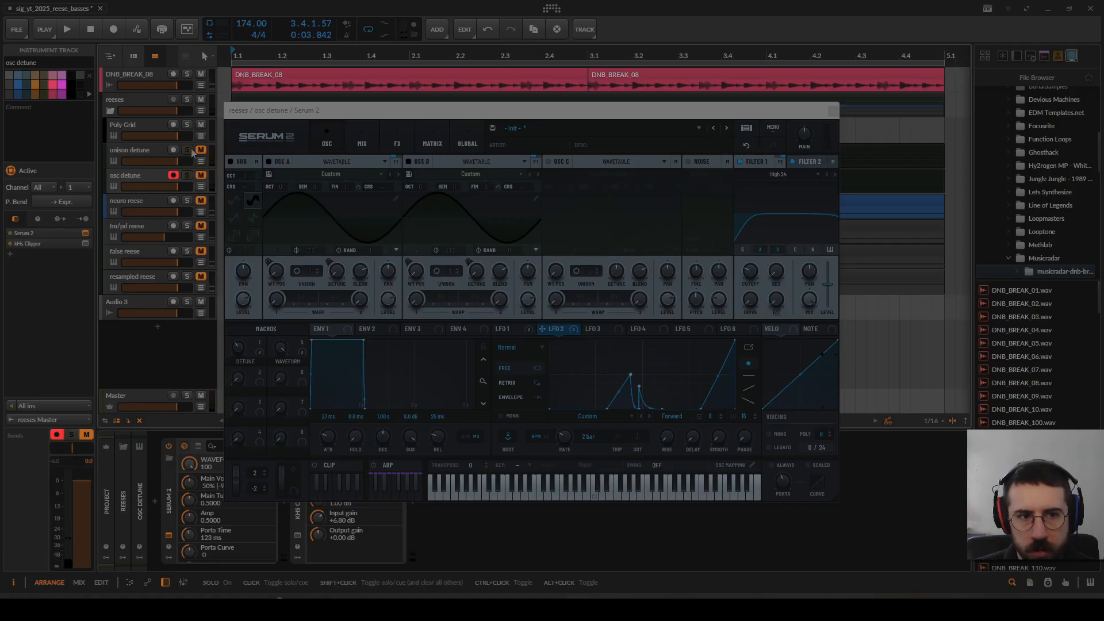
{"action": "key", "text": "space"}
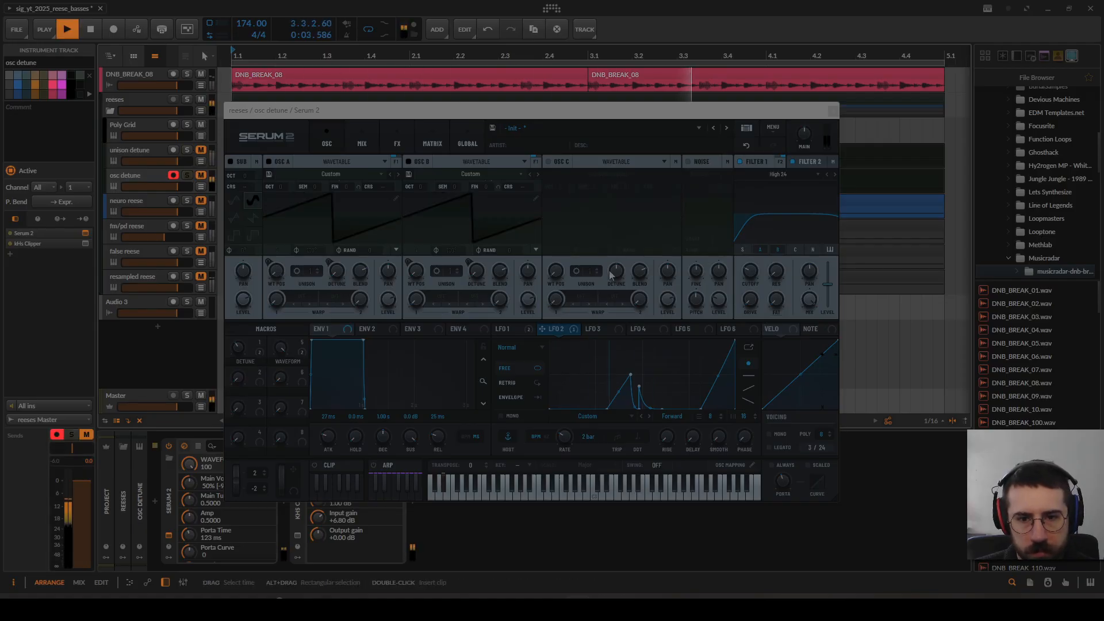
Step: Bypass all destinations of LFO 2 while the osc detune patch plays, and stop playback
{"action": "right_click", "coordinate": [572, 331]}
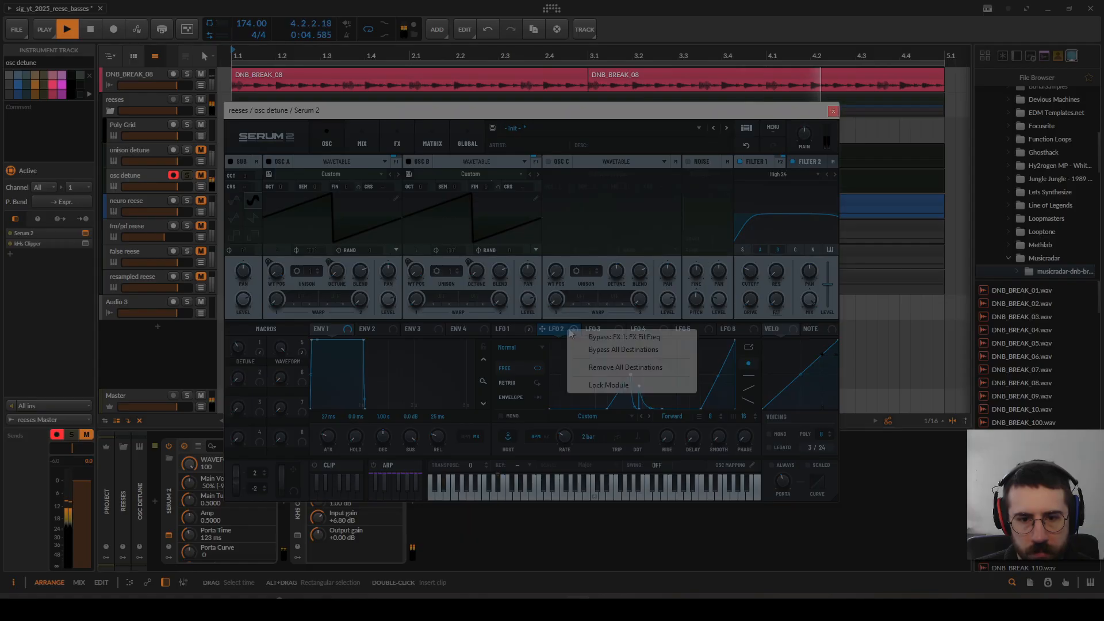
{"action": "left_click", "coordinate": [601, 351]}
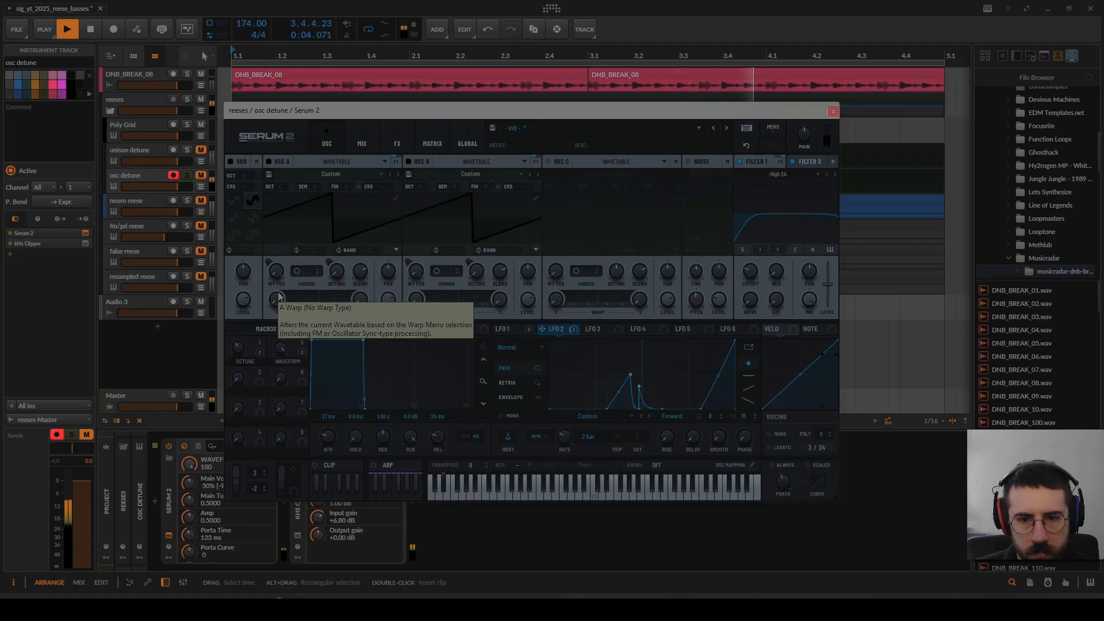
{"action": "key", "text": "space"}
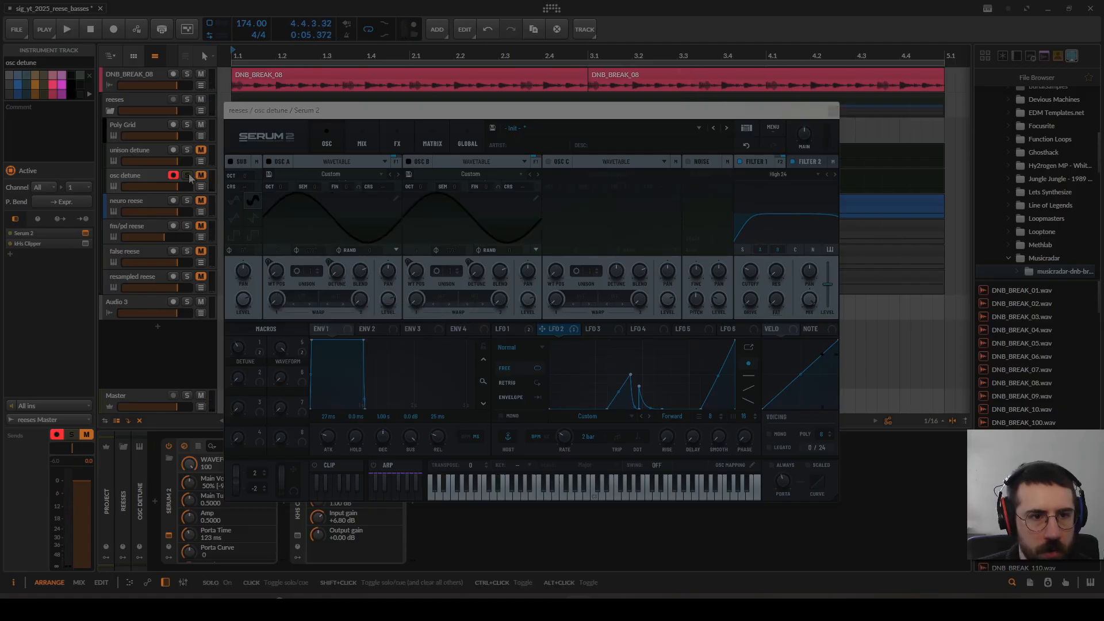
Step: Close Serum 2, open Phase Plant on the neuro reese track, and collapse the noise generator group
{"action": "left_click", "coordinate": [830, 114]}
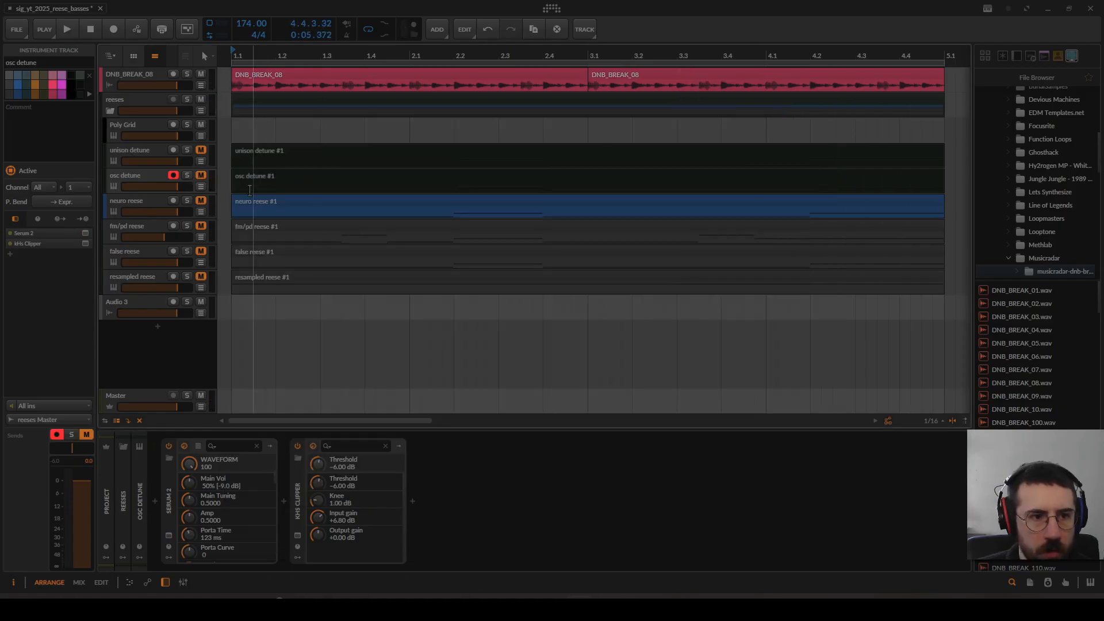
{"action": "left_click", "coordinate": [141, 208]}
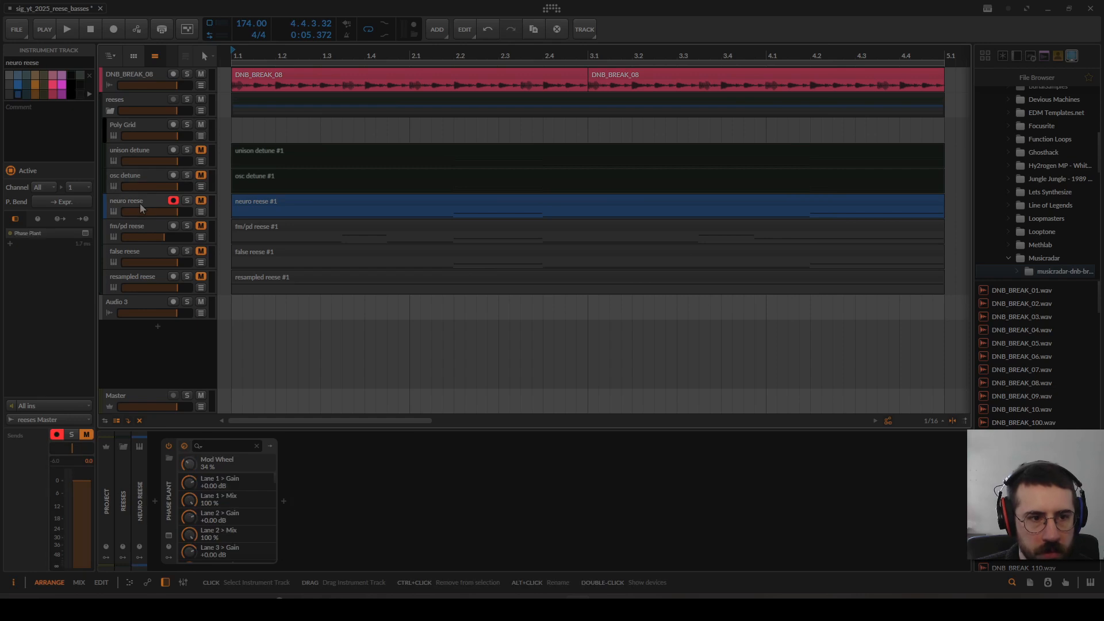
{"action": "left_click", "coordinate": [169, 537]}
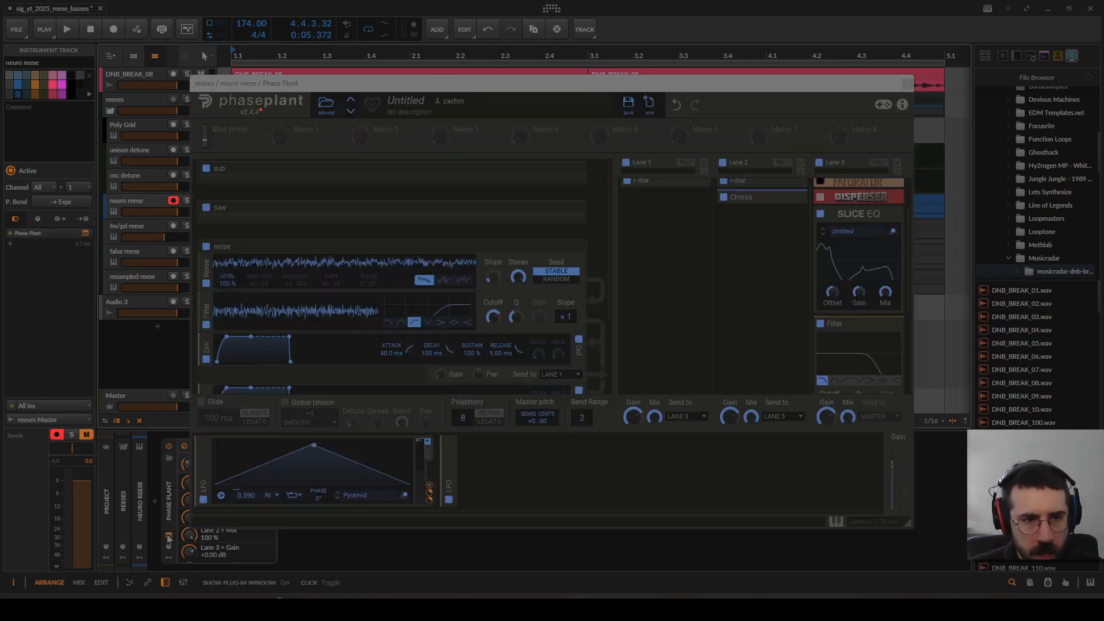
{"action": "left_click", "coordinate": [290, 248]}
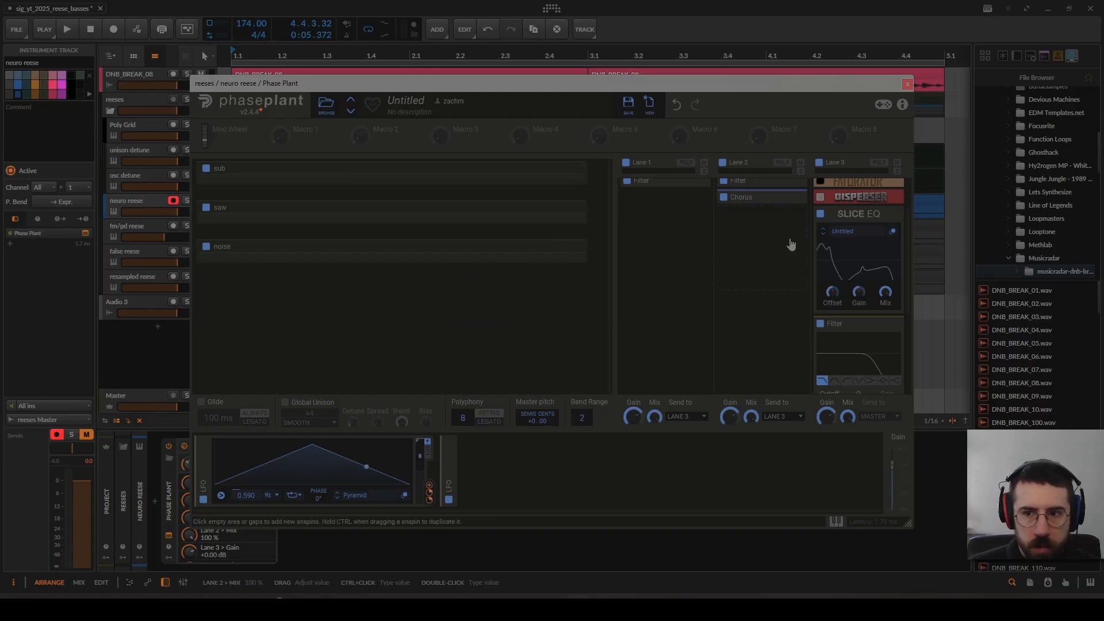
Step: Examine the filter list of lane 3's Slice EQ, close its editor, and collapse the module
{"action": "left_click", "coordinate": [893, 232]}
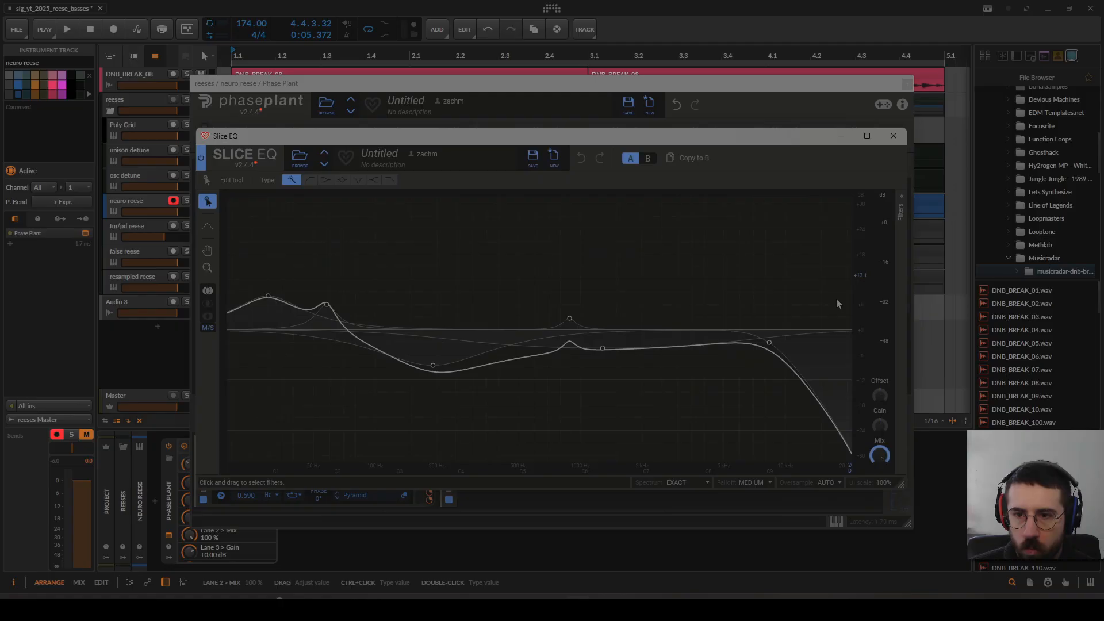
{"action": "left_click", "coordinate": [902, 274]}
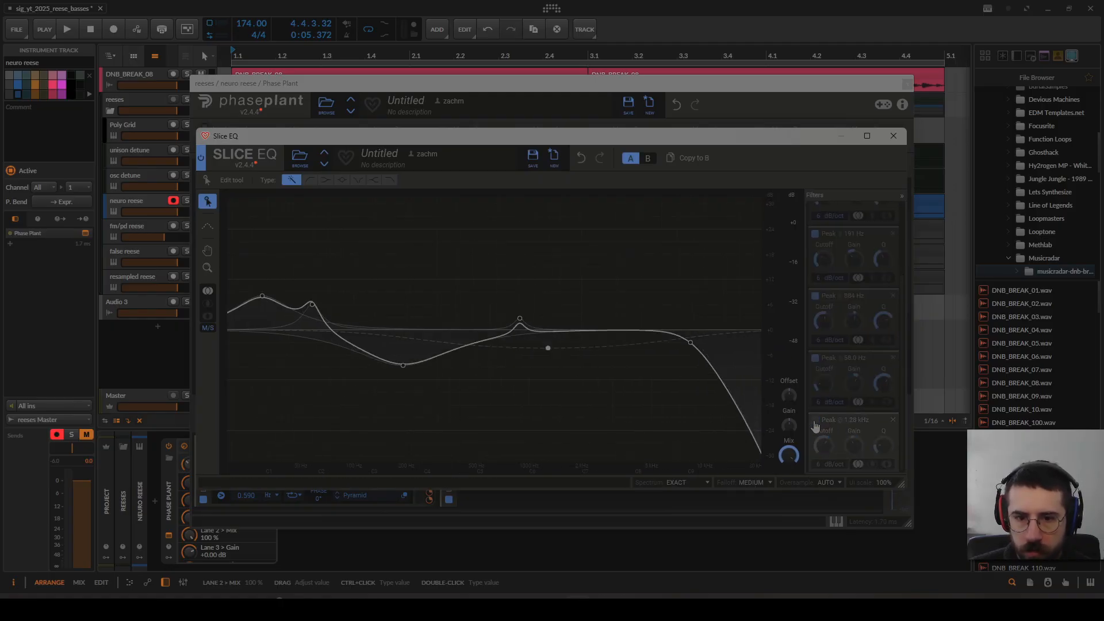
{"action": "left_click", "coordinate": [894, 136]}
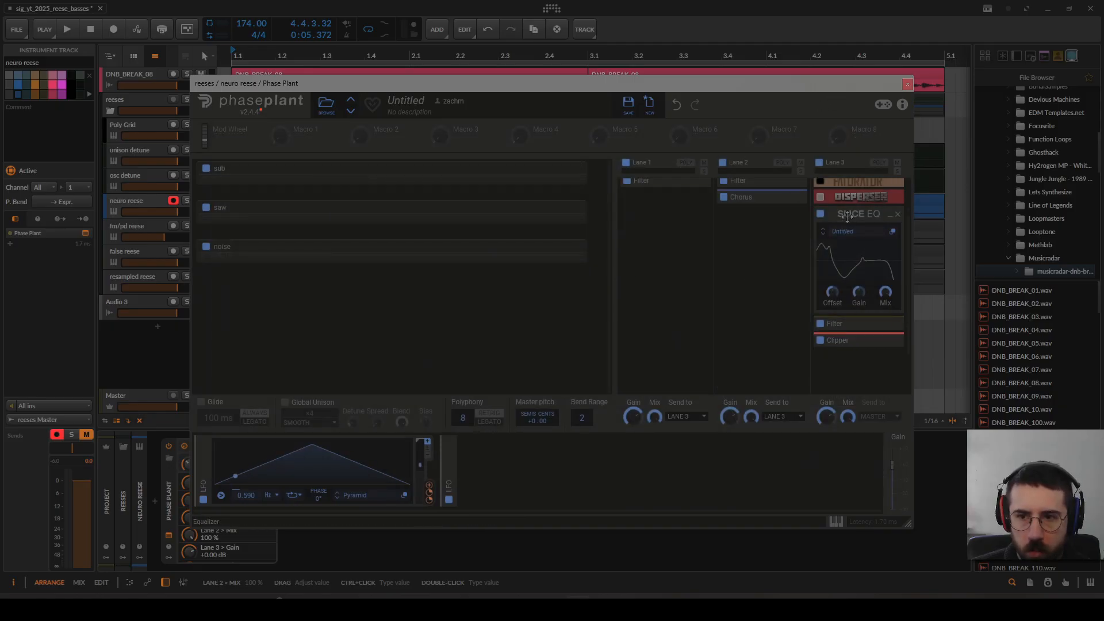
{"action": "left_click", "coordinate": [845, 214]}
Step: Inspect the contents and lane routing of the sub, saw and noise generator groups, leaving all three collapsed
{"action": "left_click", "coordinate": [432, 168]}
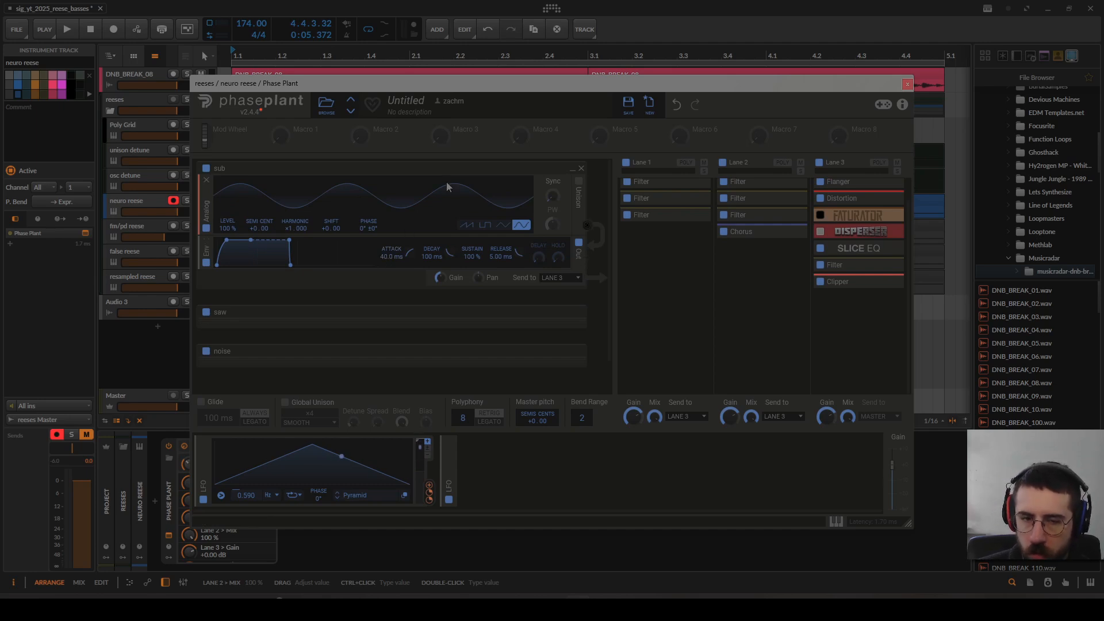
{"action": "left_click", "coordinate": [378, 312]}
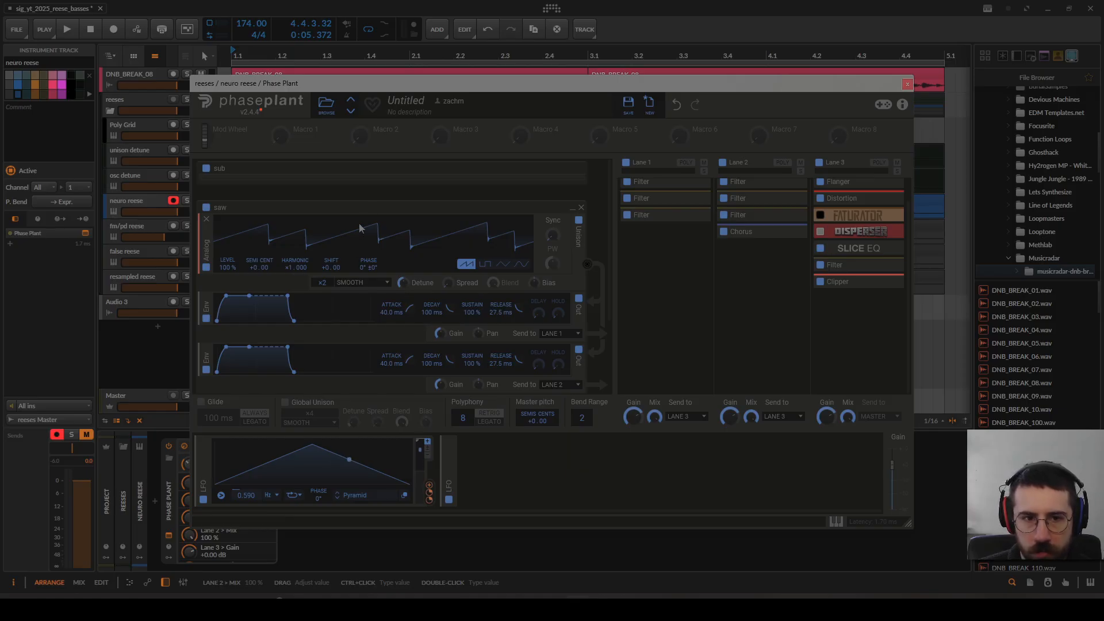
{"action": "left_click", "coordinate": [369, 207]}
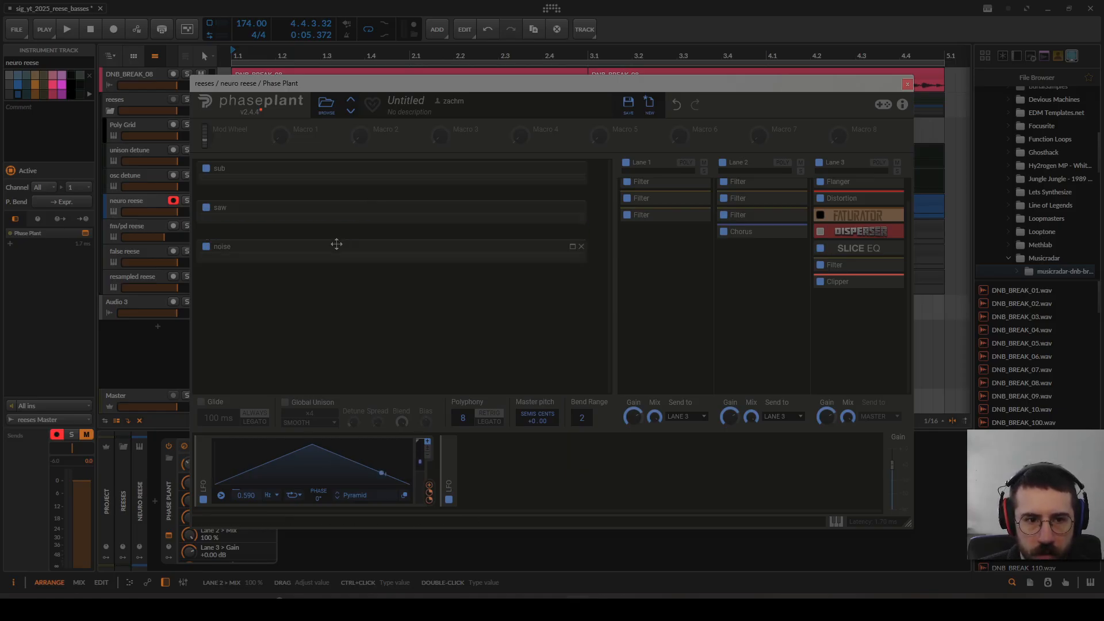
{"action": "left_click", "coordinate": [338, 245]}
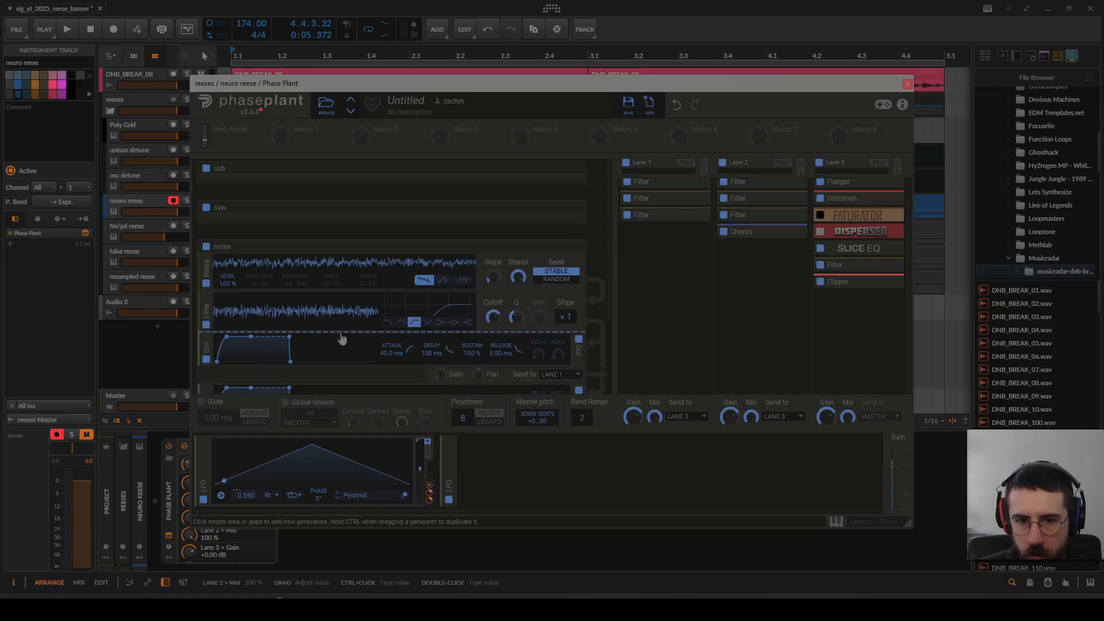
{"action": "scroll", "coordinate": [344, 333], "scroll_direction": "down", "scroll_amount": 1}
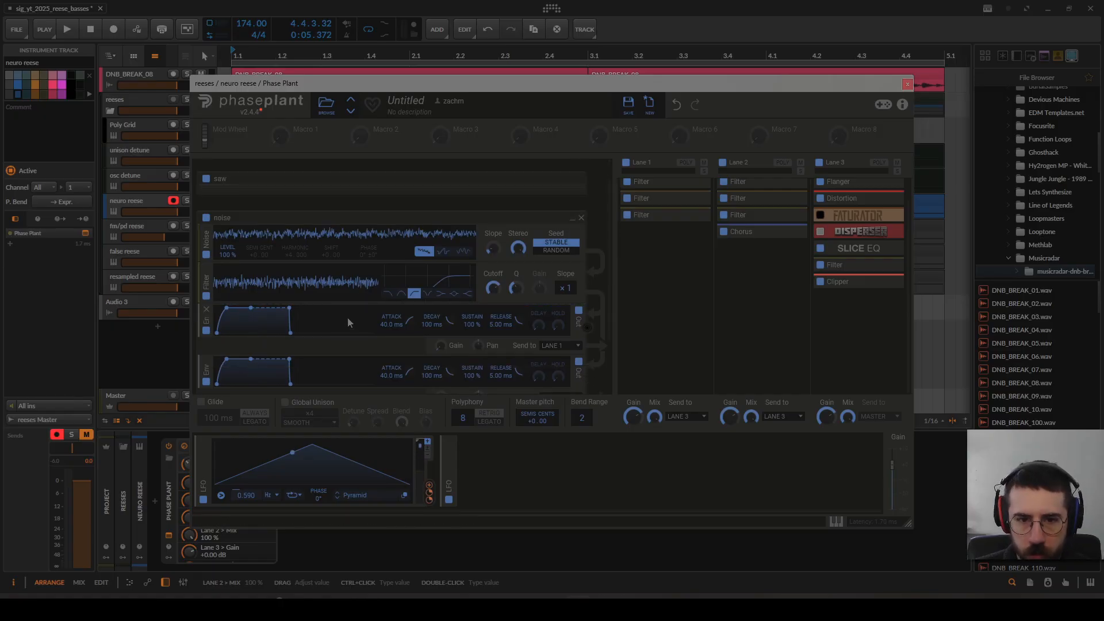
{"action": "left_click", "coordinate": [380, 218]}
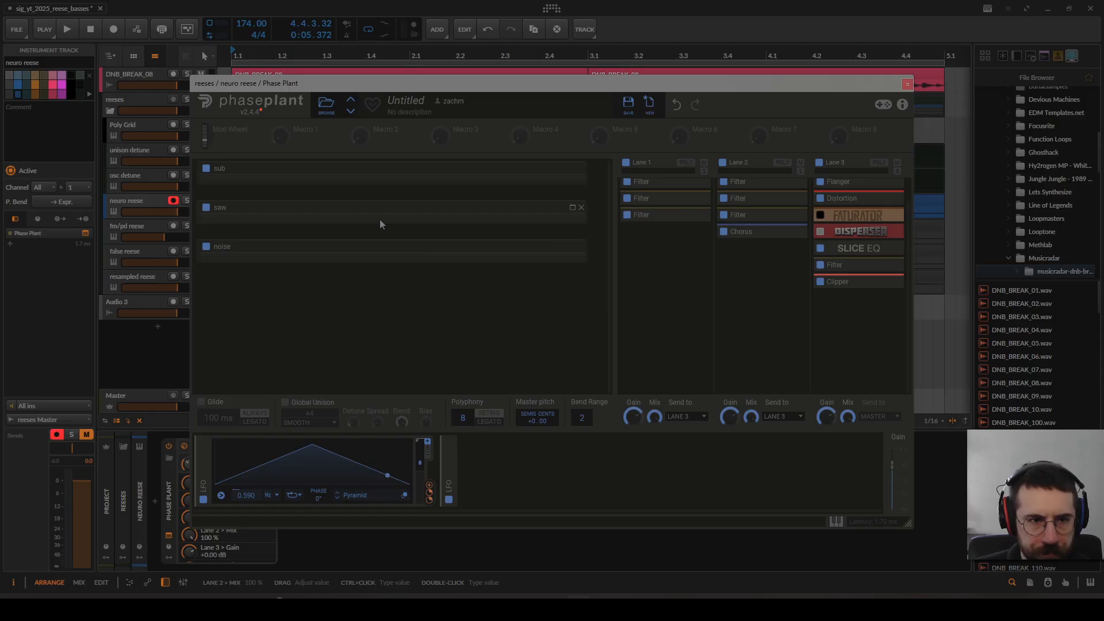
Step: Solo the neuro reese track, reopen its Phase Plant window, and start playback from the beginning
{"action": "left_click", "coordinate": [908, 85]}
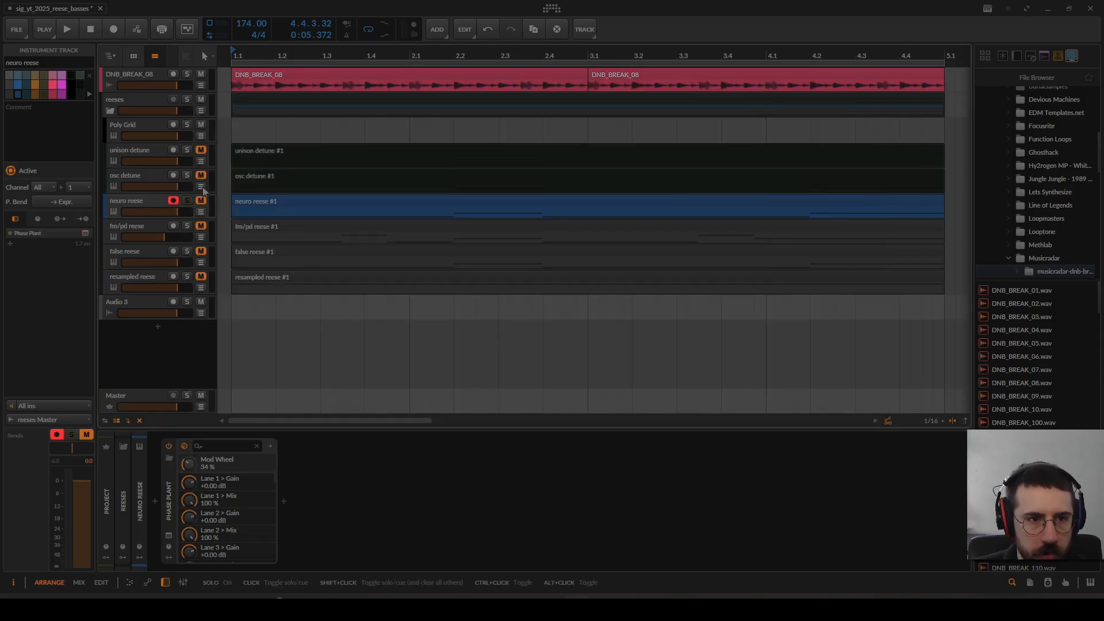
{"action": "left_click", "coordinate": [169, 536]}
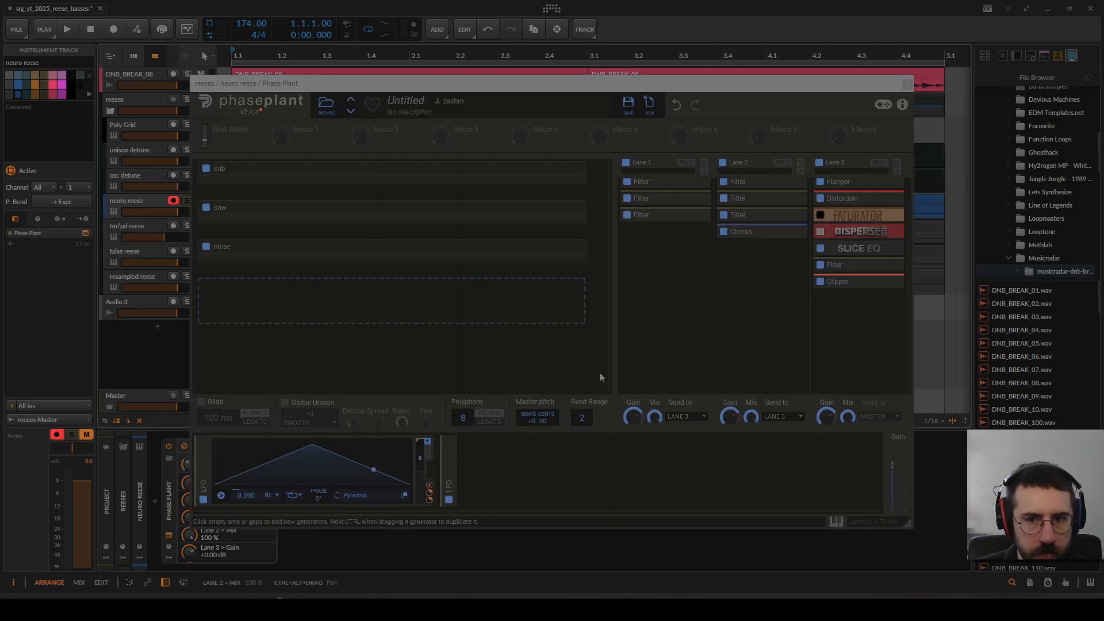
{"action": "key", "text": "space"}
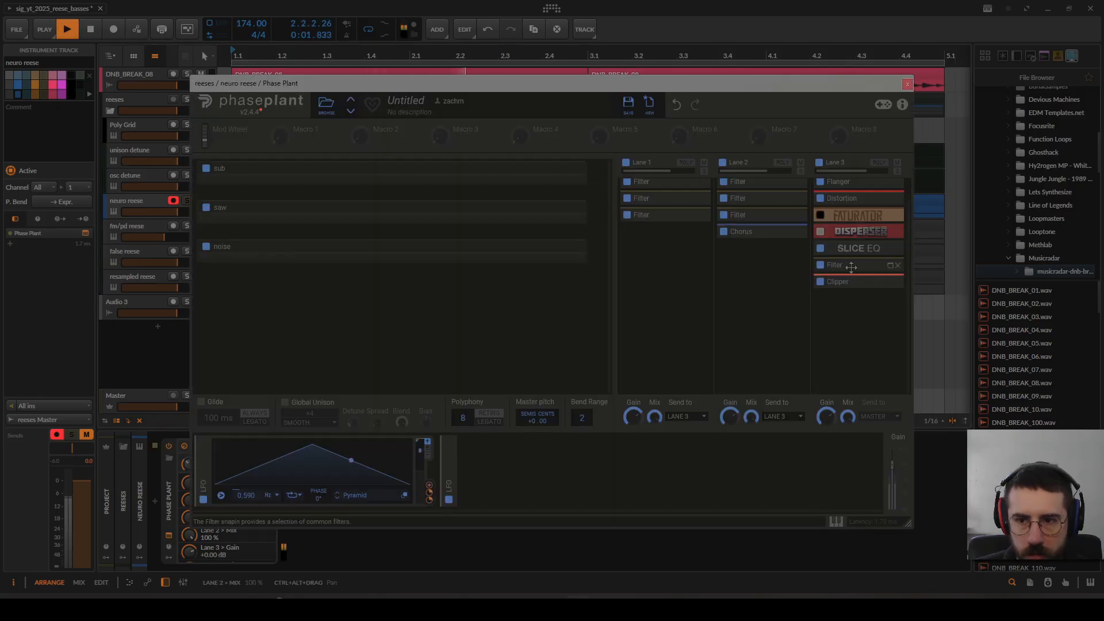
Step: Raise the cutoff of lane 3's low-pass Filter slightly during playback, stop, and collapse the Filter module
{"action": "left_click", "coordinate": [831, 266]}
{"action": "left_click_drag", "start_coordinate": [829, 345], "coordinate": [828, 330]}
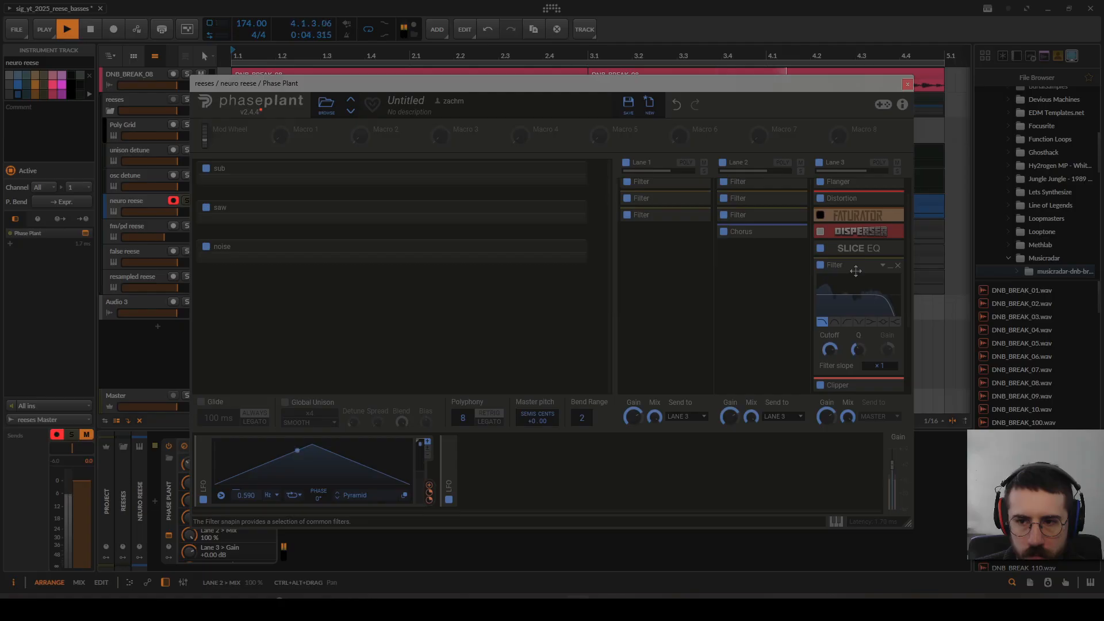
{"action": "key", "text": "space"}
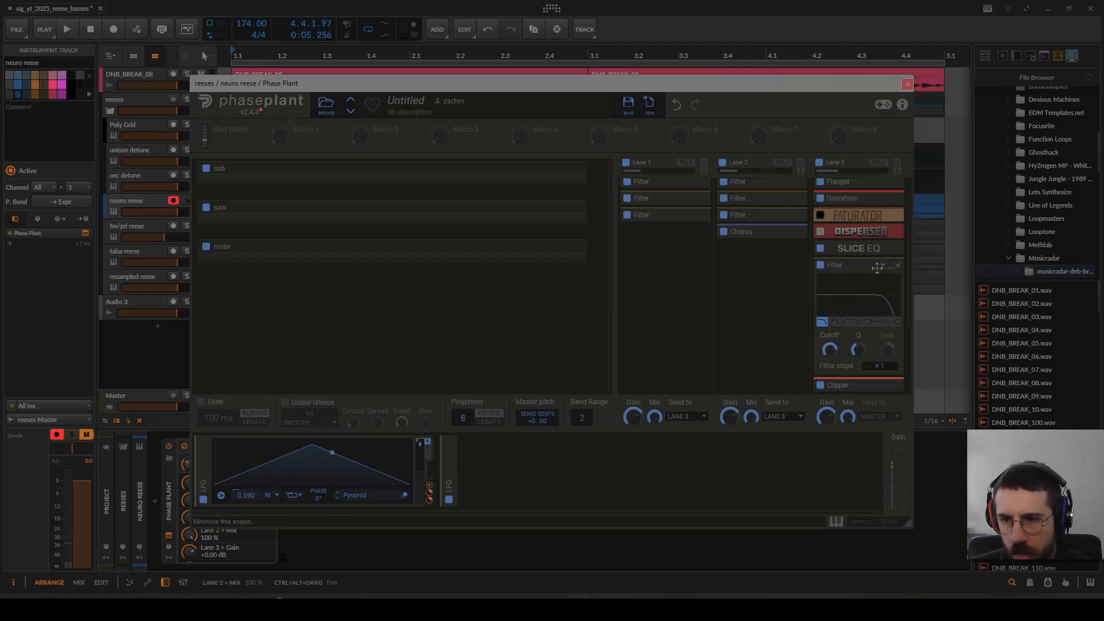
{"action": "left_click", "coordinate": [877, 266]}
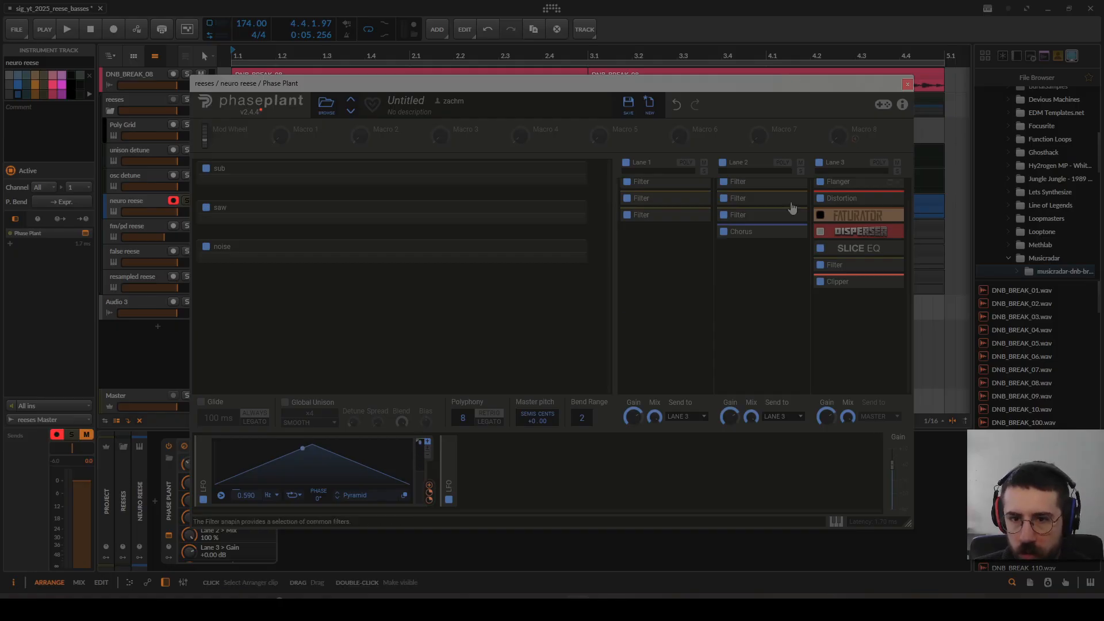
Step: Disable lanes 1, 2 and 3 and audition the neuro reese's generators without effects
{"action": "left_click", "coordinate": [625, 162]}
{"action": "left_click", "coordinate": [723, 163]}
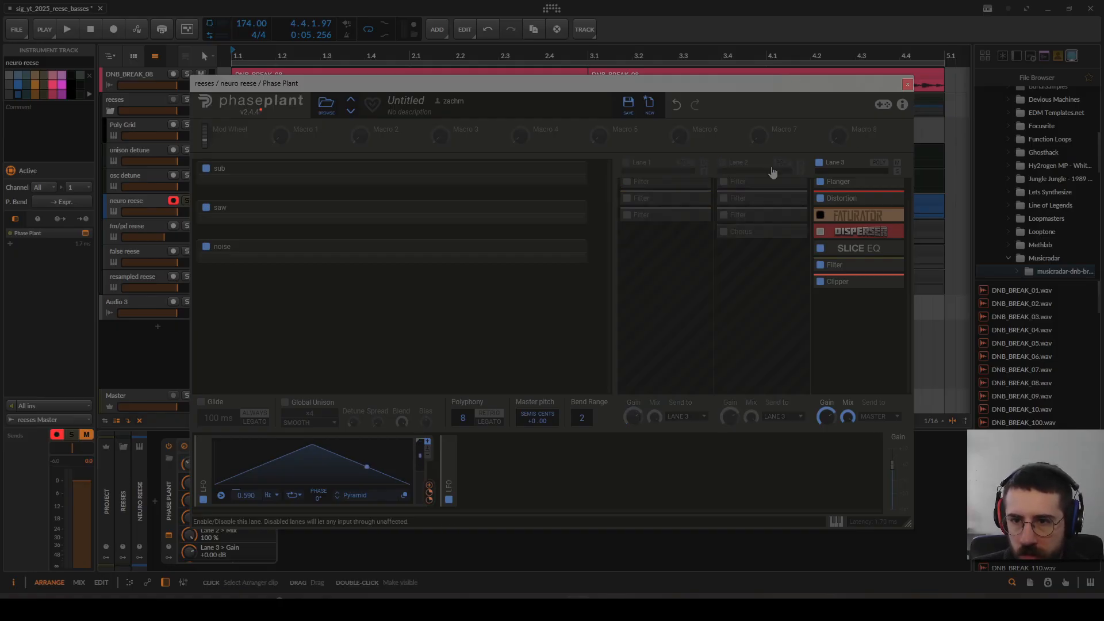
{"action": "left_click", "coordinate": [819, 162]}
{"action": "key", "text": "space"}
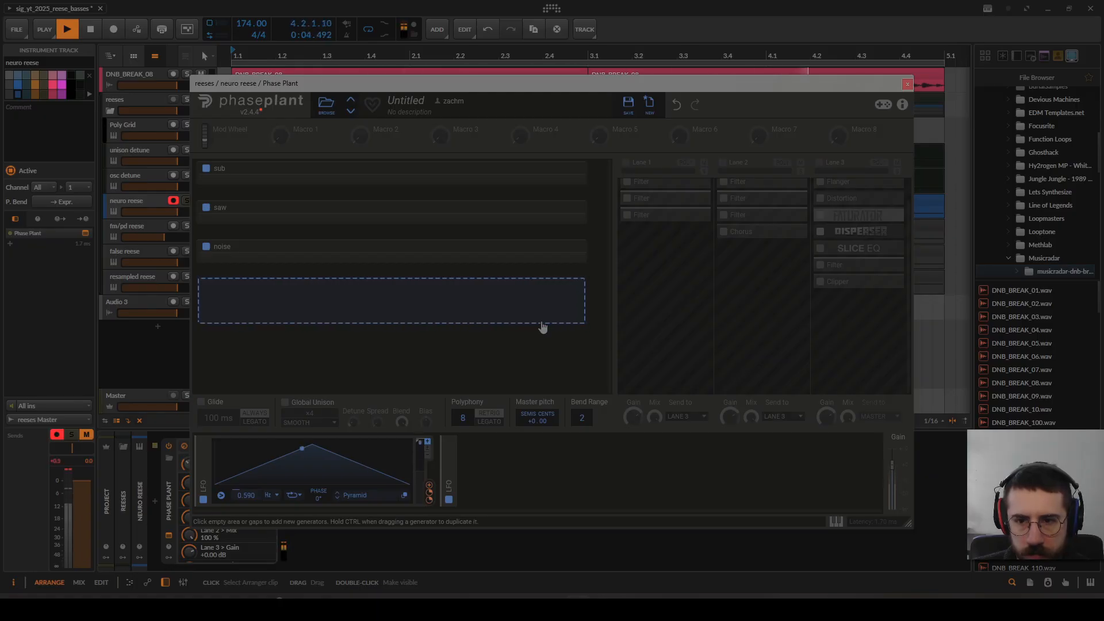
{"action": "key", "text": "space"}
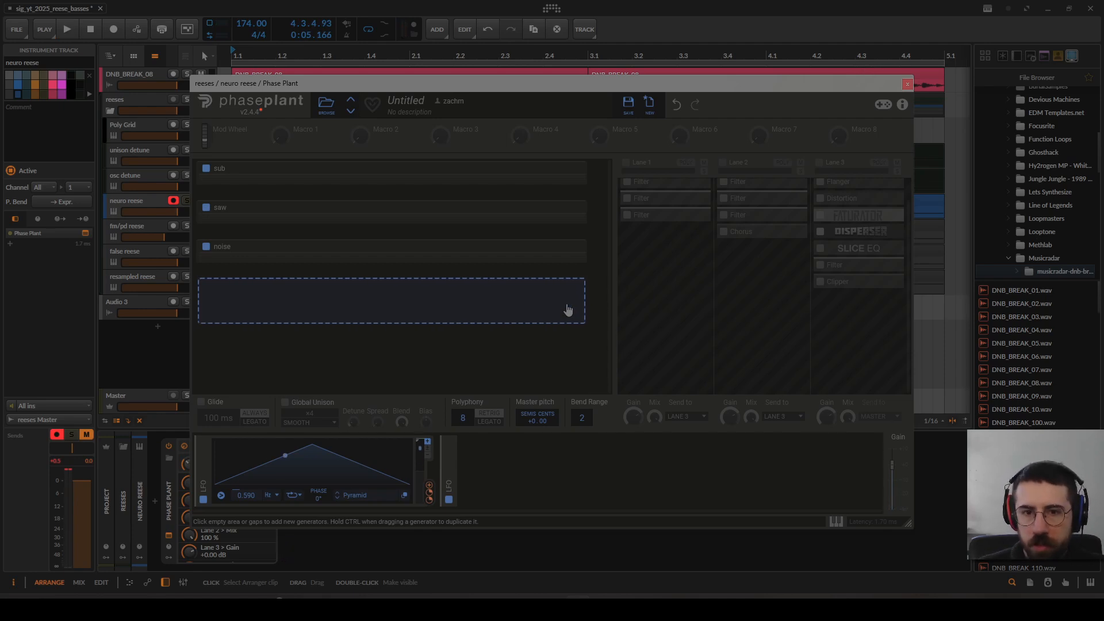
Step: Re-enable effect lanes 1, 2 and 3 of the neuro reese patch
{"action": "left_click", "coordinate": [145, 156]}
{"action": "left_click", "coordinate": [166, 205]}
{"action": "left_click", "coordinate": [626, 163]}
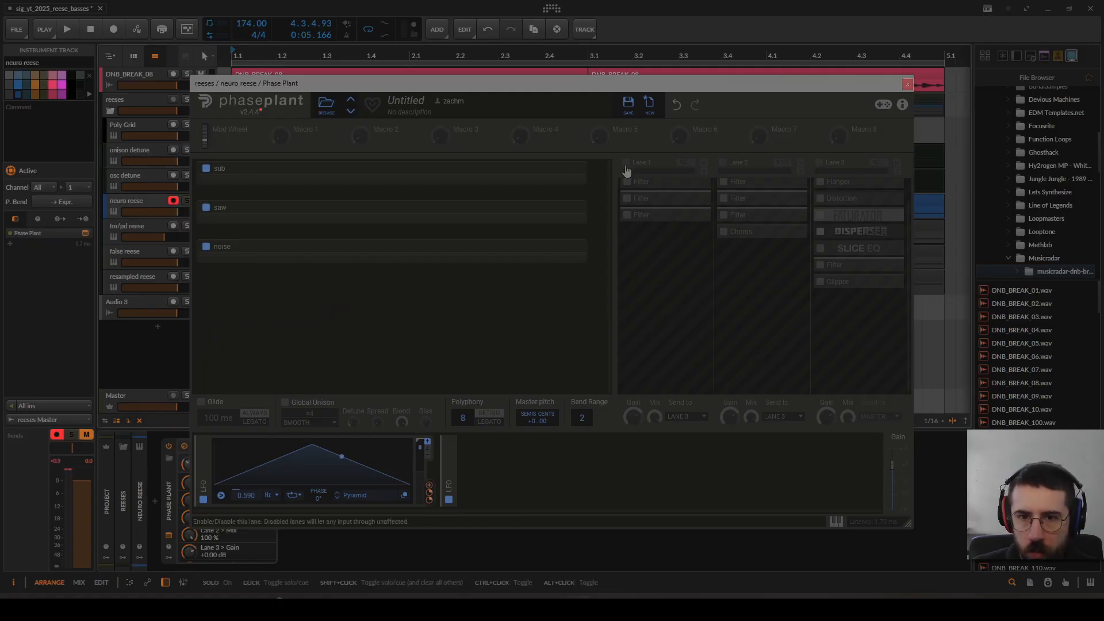
{"action": "left_click", "coordinate": [723, 163]}
{"action": "left_click", "coordinate": [819, 163]}
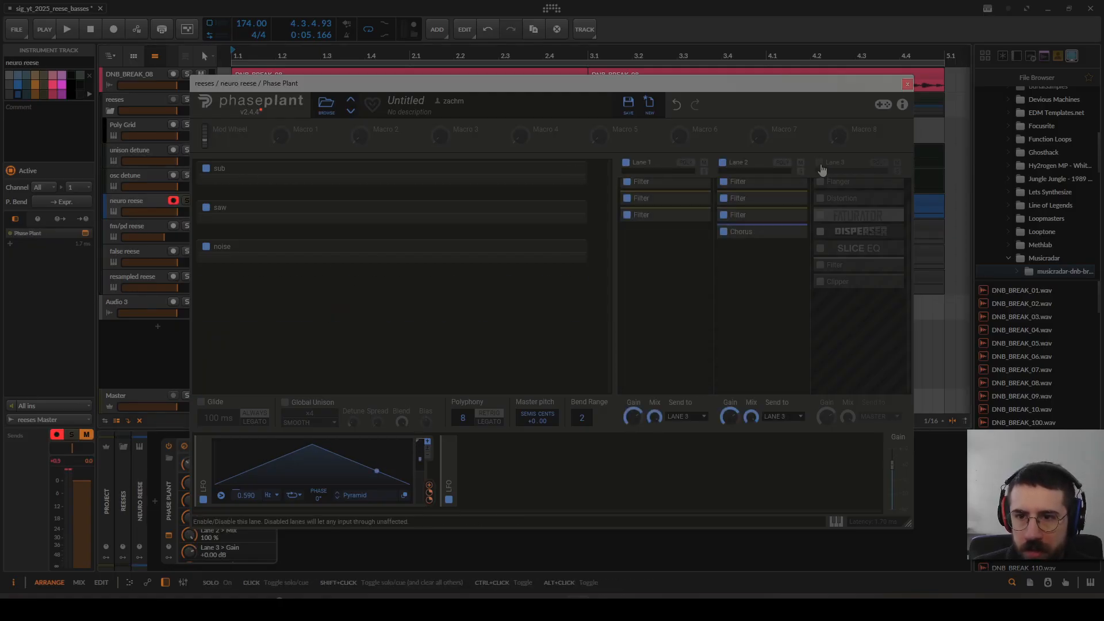
{"action": "left_click", "coordinate": [678, 260]}
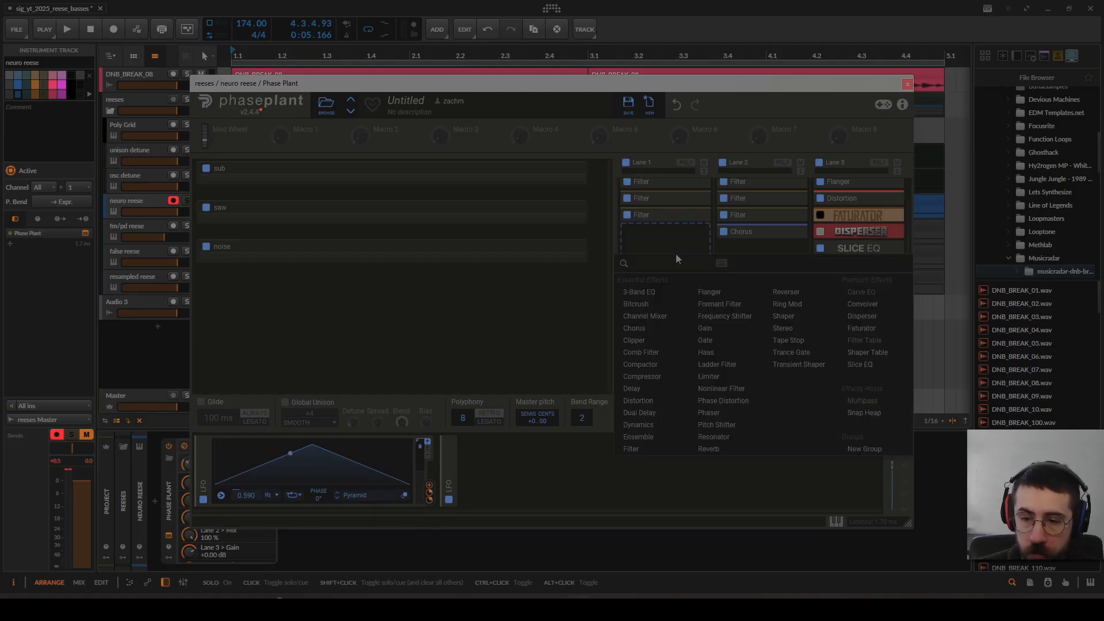
{"action": "left_click", "coordinate": [581, 323]}
{"action": "scroll", "coordinate": [665, 313], "scroll_direction": "up", "scroll_amount": 1}
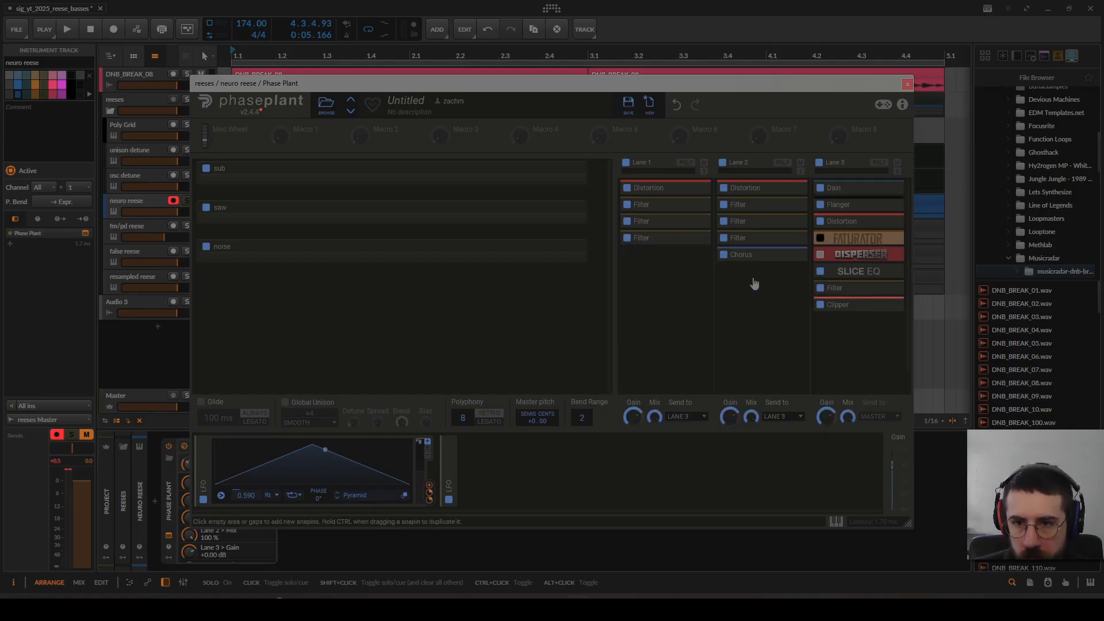
Step: Expand the first two notch Filter modules in lane 1 and the second LFO to examine their modulation
{"action": "left_click", "coordinate": [675, 206]}
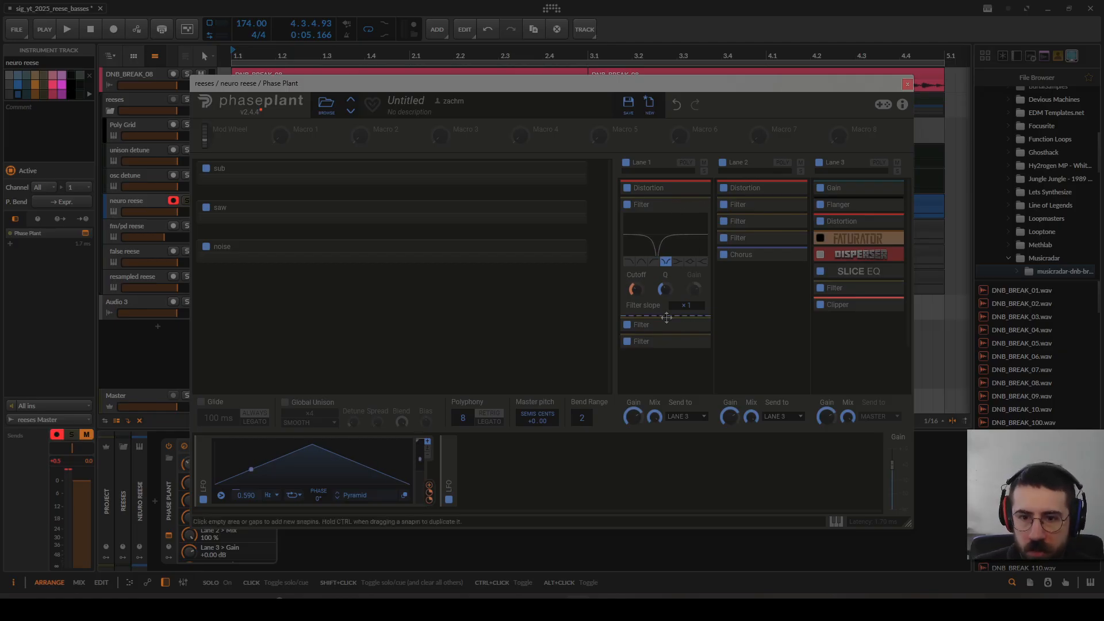
{"action": "left_click", "coordinate": [660, 325]}
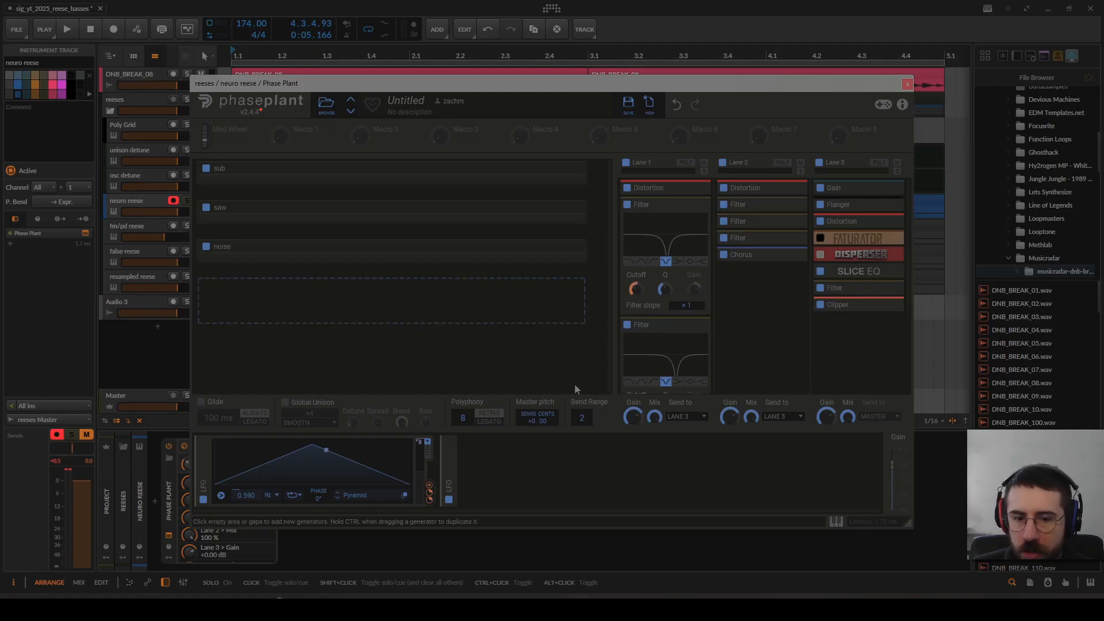
{"action": "left_click", "coordinate": [452, 466]}
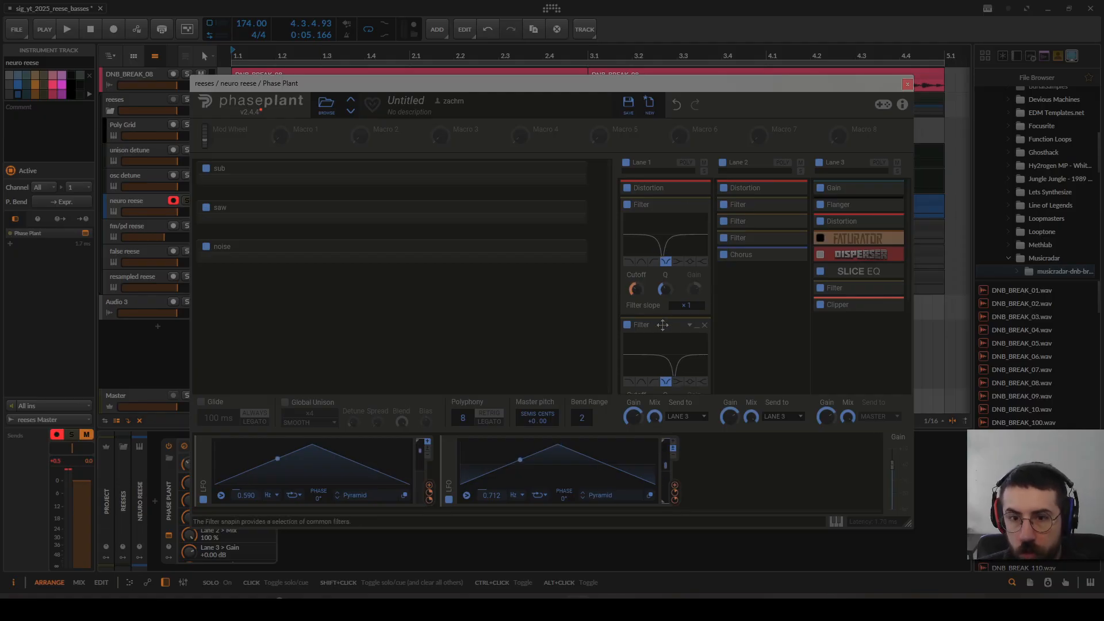
Step: Disable the first two notch filters in lane 1 and expand the first two filters in lane 2
{"action": "left_click_drag", "start_coordinate": [623, 207], "coordinate": [755, 326]}
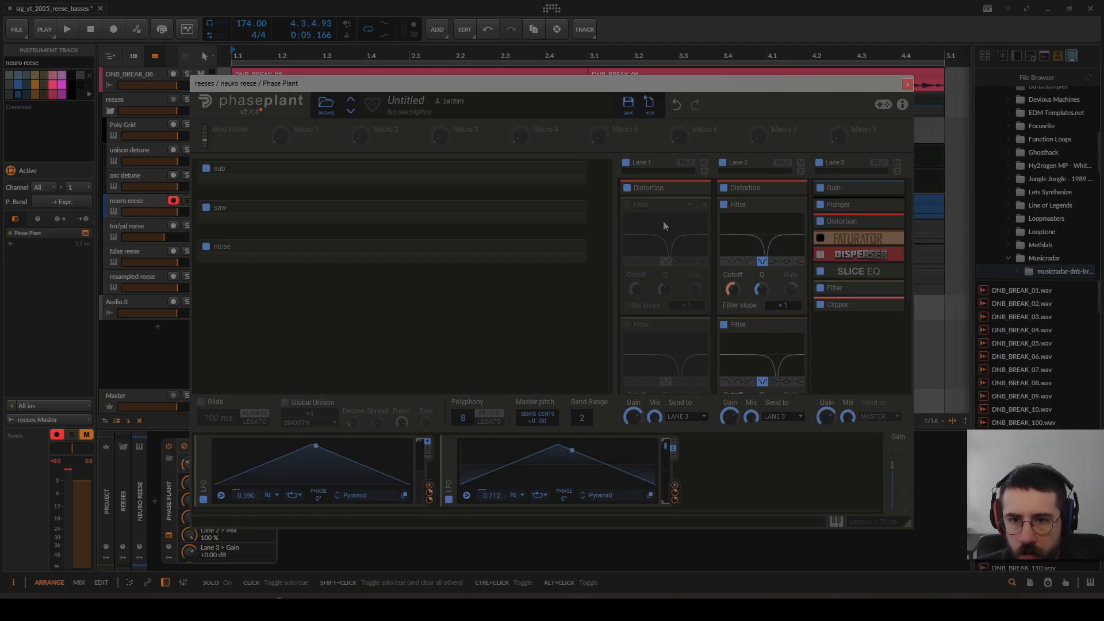
{"action": "scroll", "coordinate": [675, 236], "scroll_direction": "down", "scroll_amount": 1}
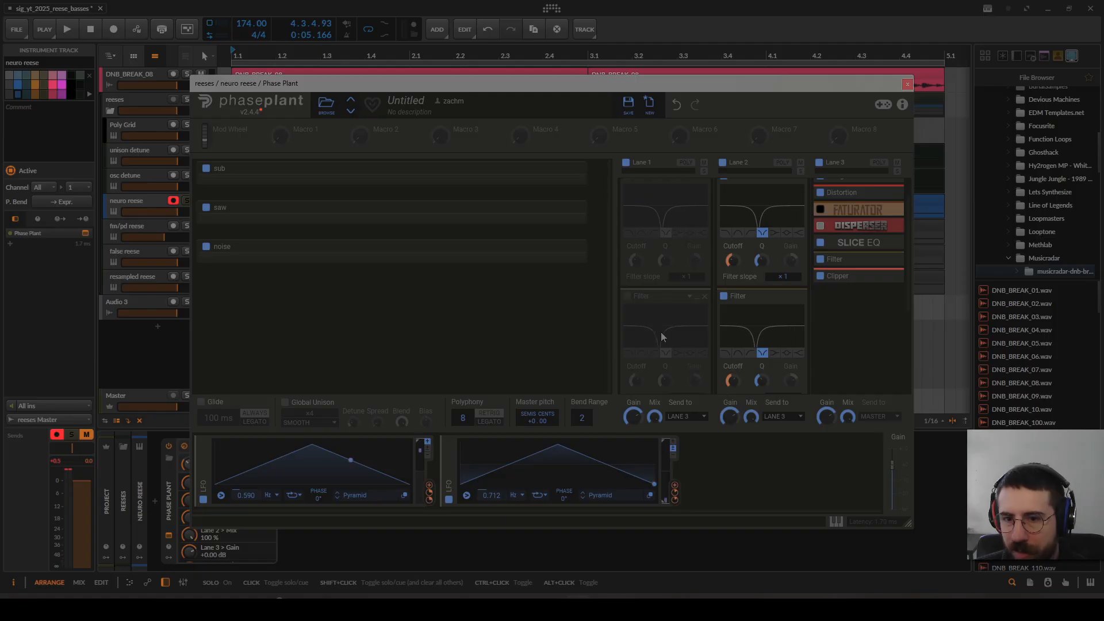
{"action": "scroll", "coordinate": [662, 336], "scroll_direction": "up", "scroll_amount": 1}
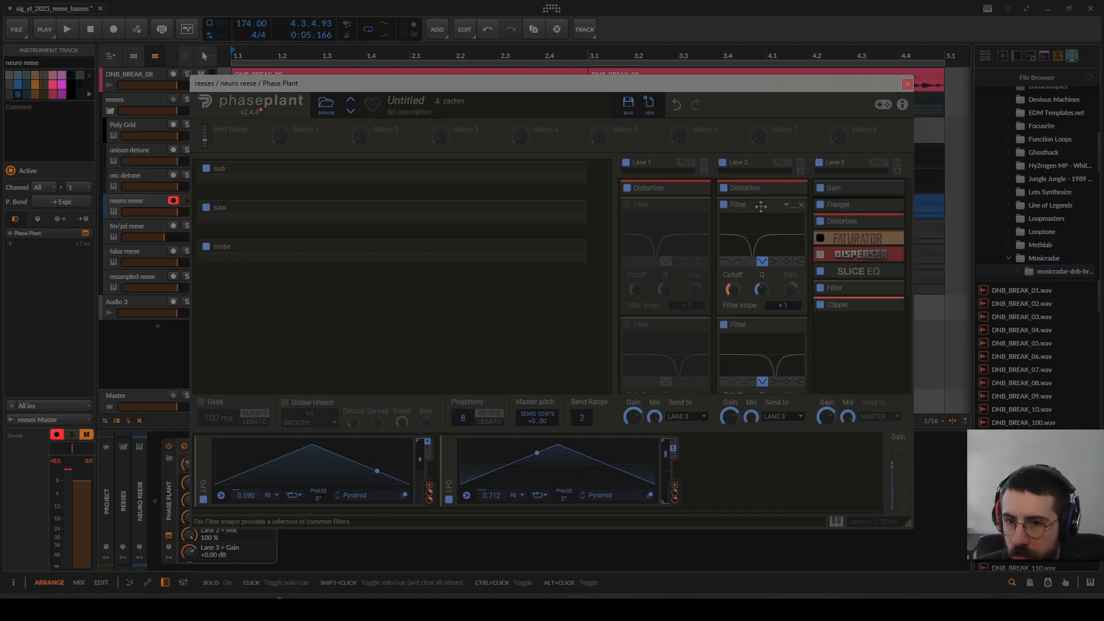
Step: Inspect lane 2's notch filters, third Filter and Chorus settings, leaving all of its modules collapsed
{"action": "double_click", "coordinate": [761, 206]}
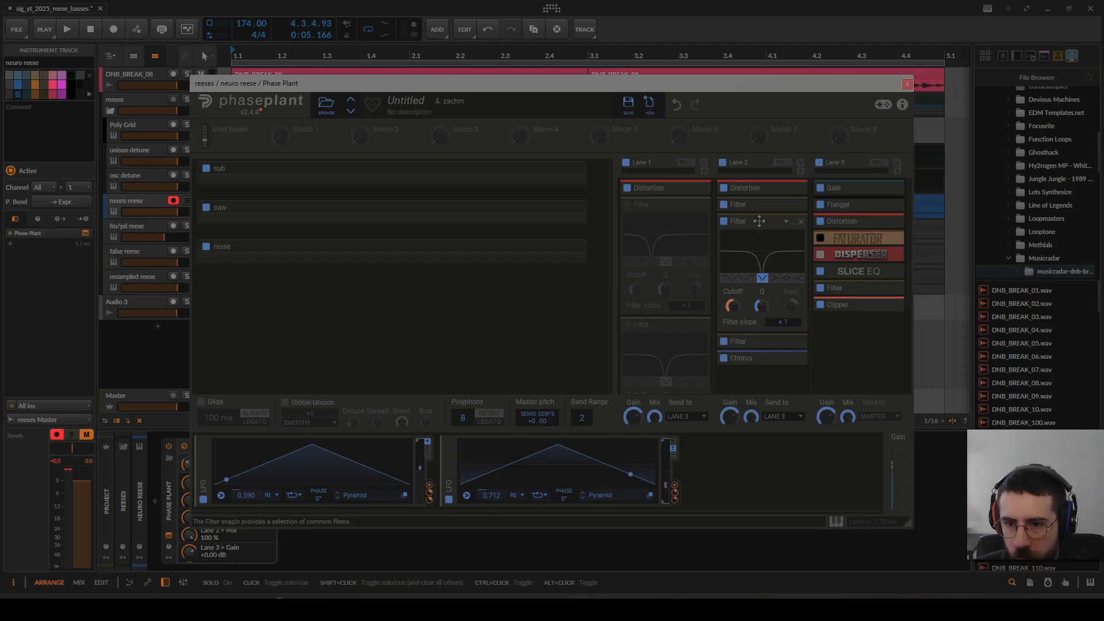
{"action": "double_click", "coordinate": [759, 221]}
{"action": "double_click", "coordinate": [768, 239]}
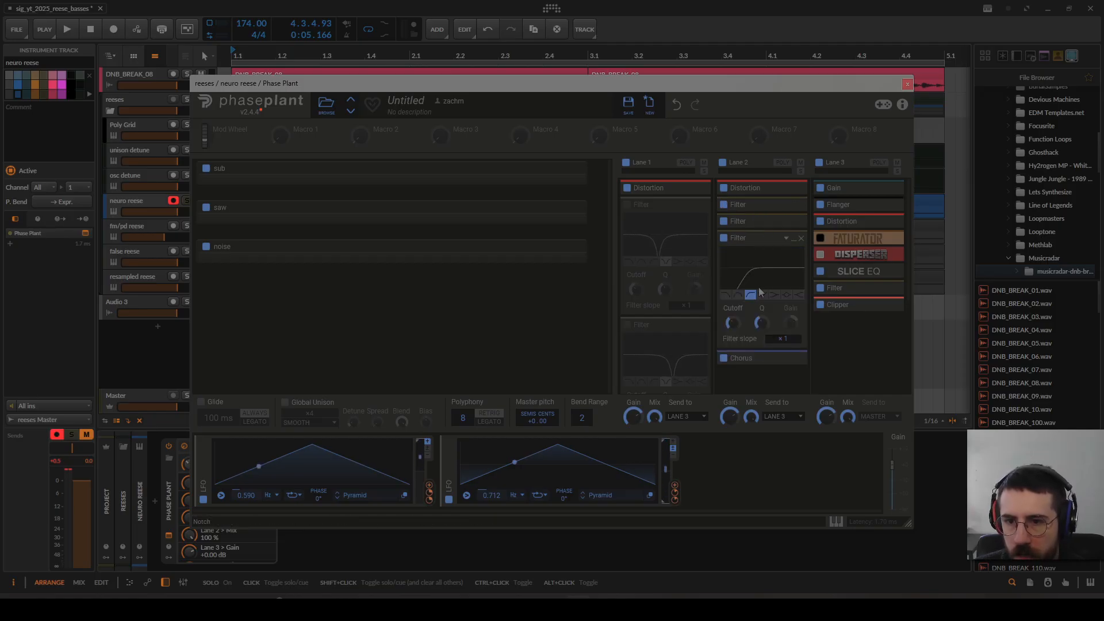
{"action": "double_click", "coordinate": [760, 238]}
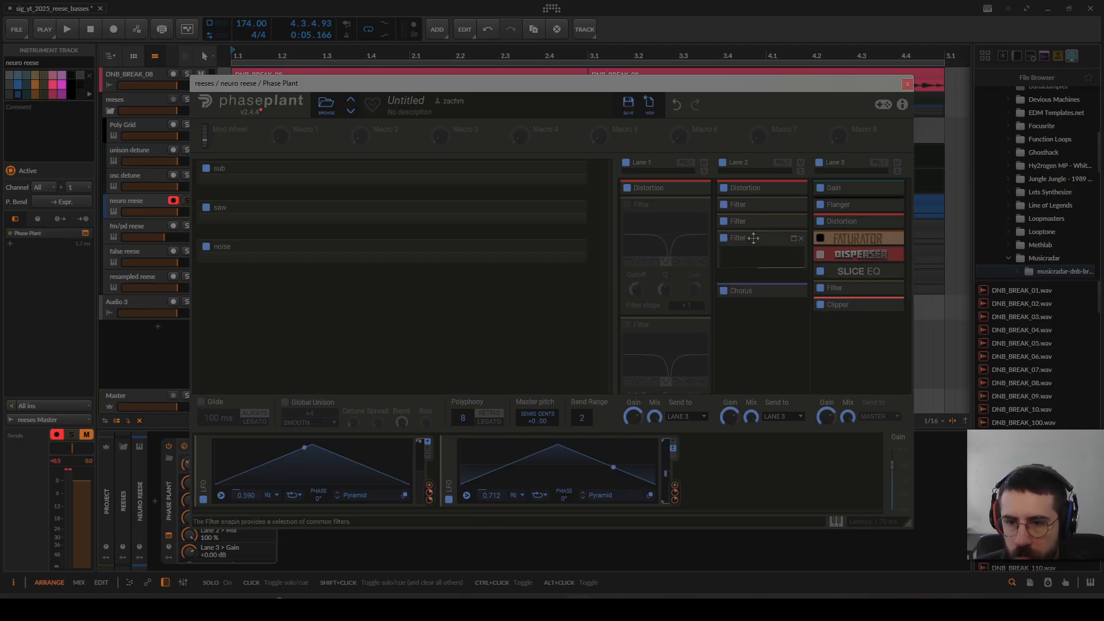
{"action": "double_click", "coordinate": [768, 254]}
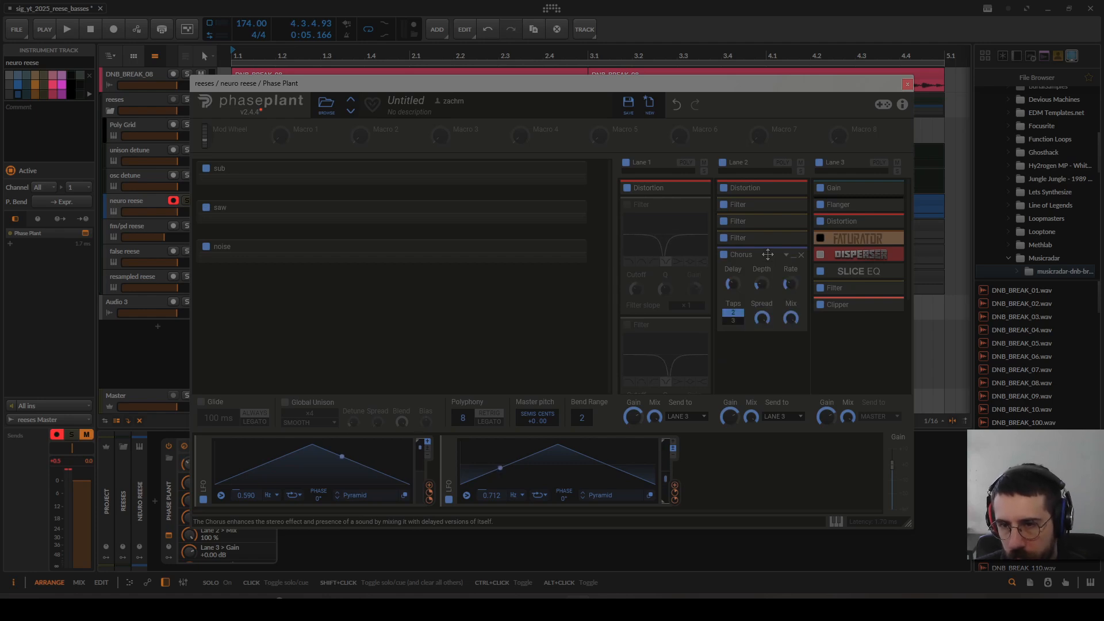
{"action": "double_click", "coordinate": [768, 255]}
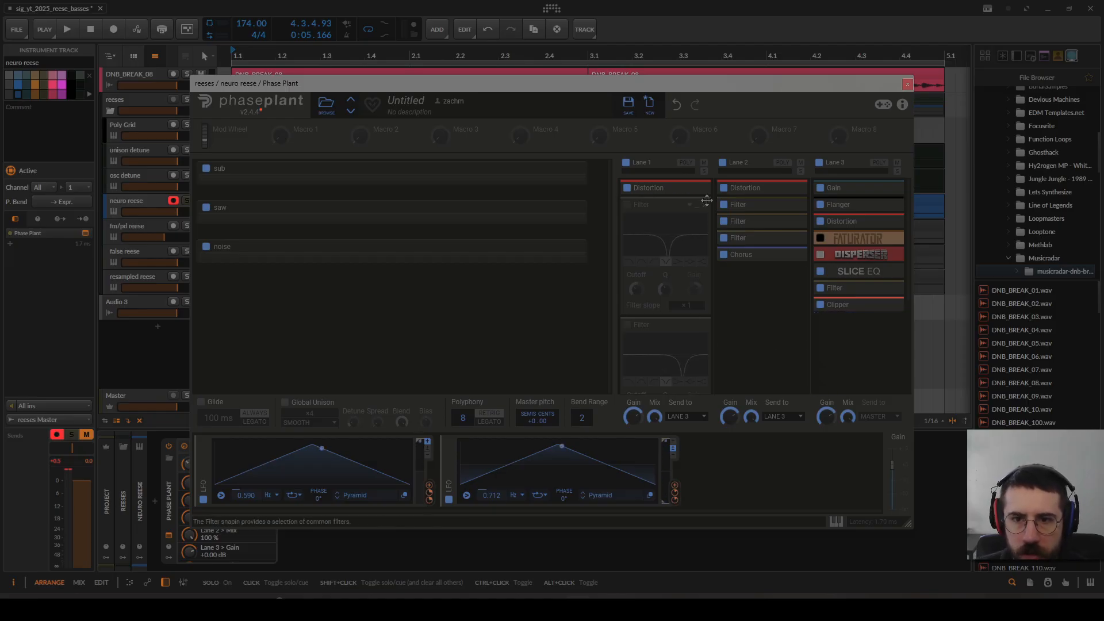
Step: Disable lane 2's first two notch filters and lane 3's Flanger, and audition the bass without them
{"action": "left_click", "coordinate": [726, 222]}
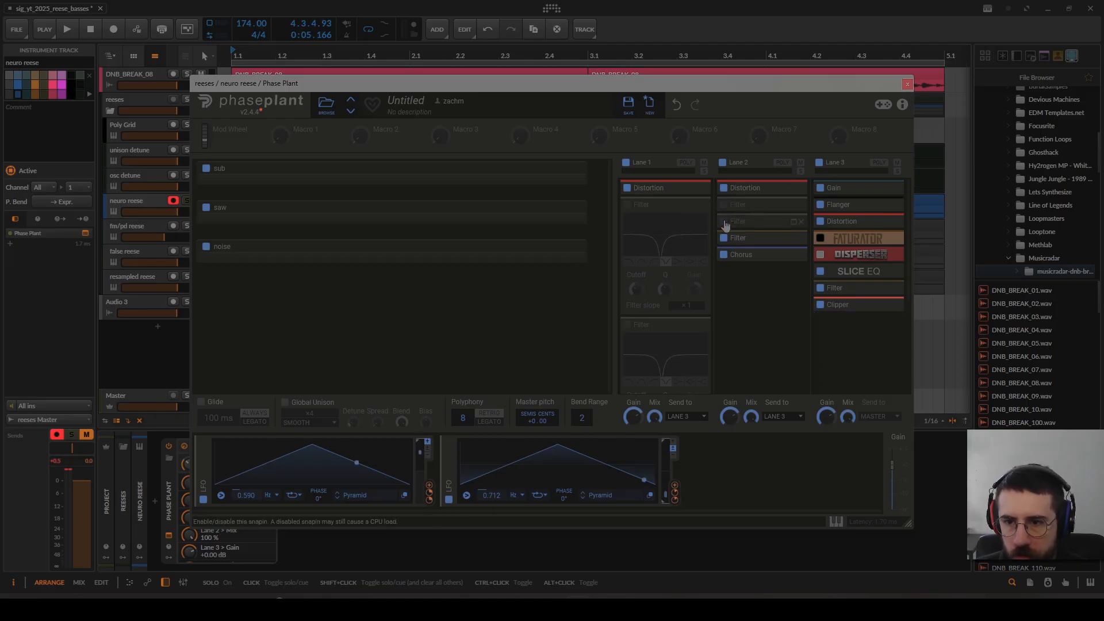
{"action": "left_click", "coordinate": [820, 204]}
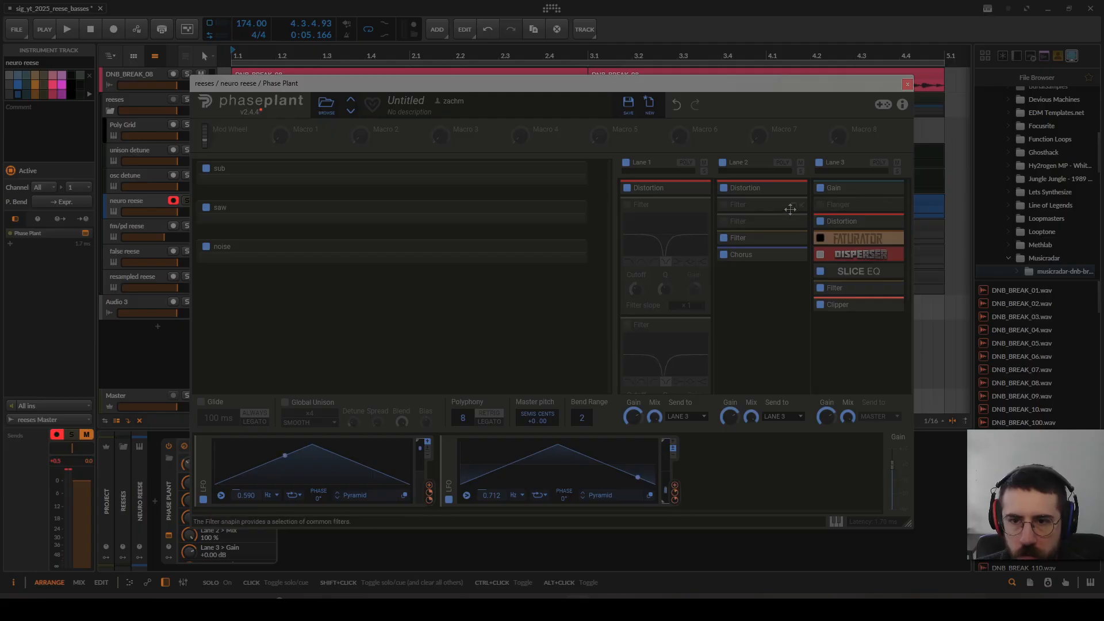
{"action": "key", "text": "space"}
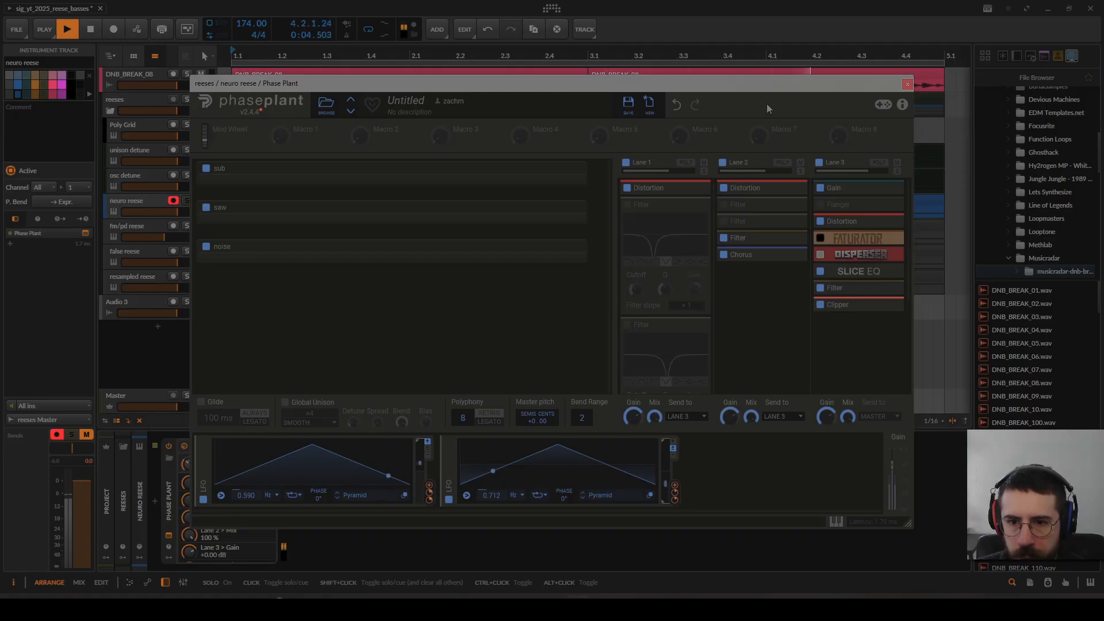
{"action": "key", "text": "space"}
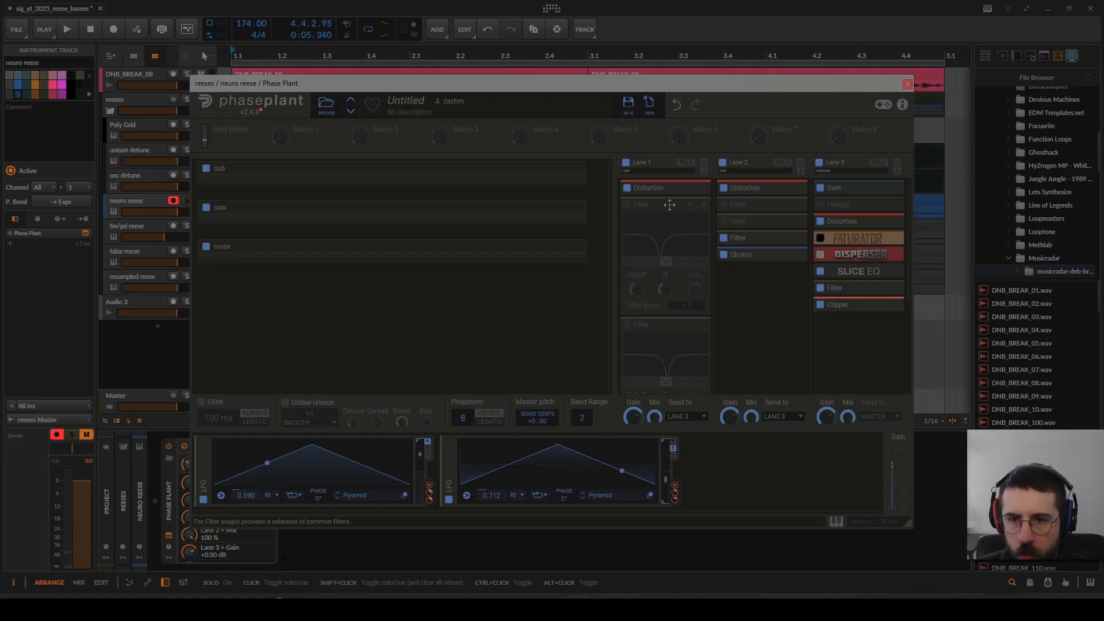
Step: Re-enable the notch filters in lanes 1 and 2 and collapse lane 1's Filter modules
{"action": "left_click", "coordinate": [627, 204]}
{"action": "left_click", "coordinate": [627, 326]}
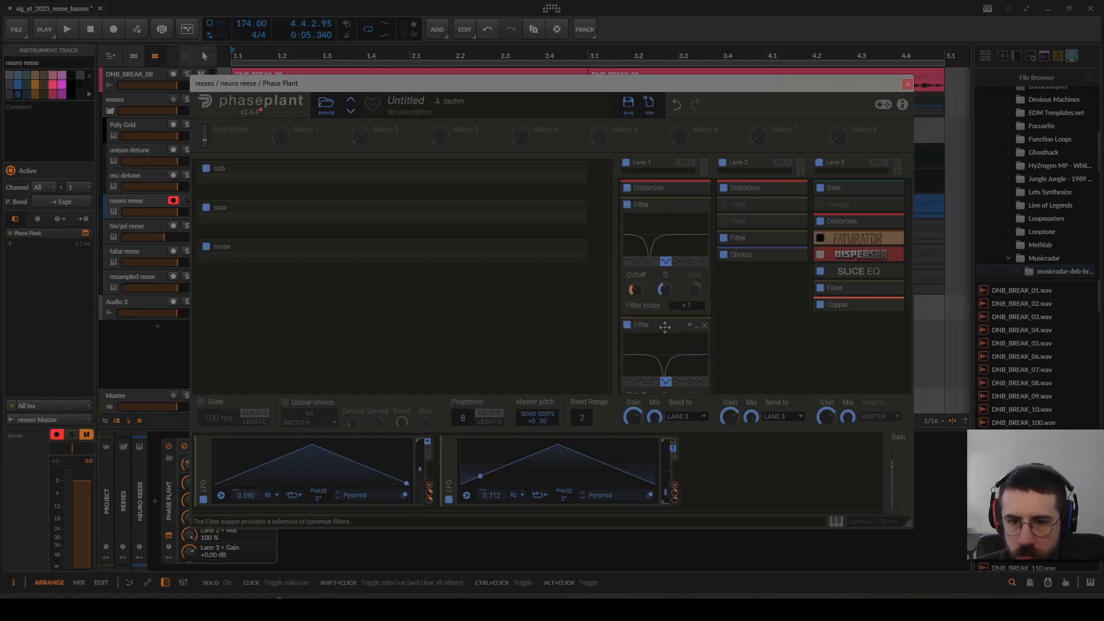
{"action": "double_click", "coordinate": [663, 325]}
{"action": "double_click", "coordinate": [669, 206]}
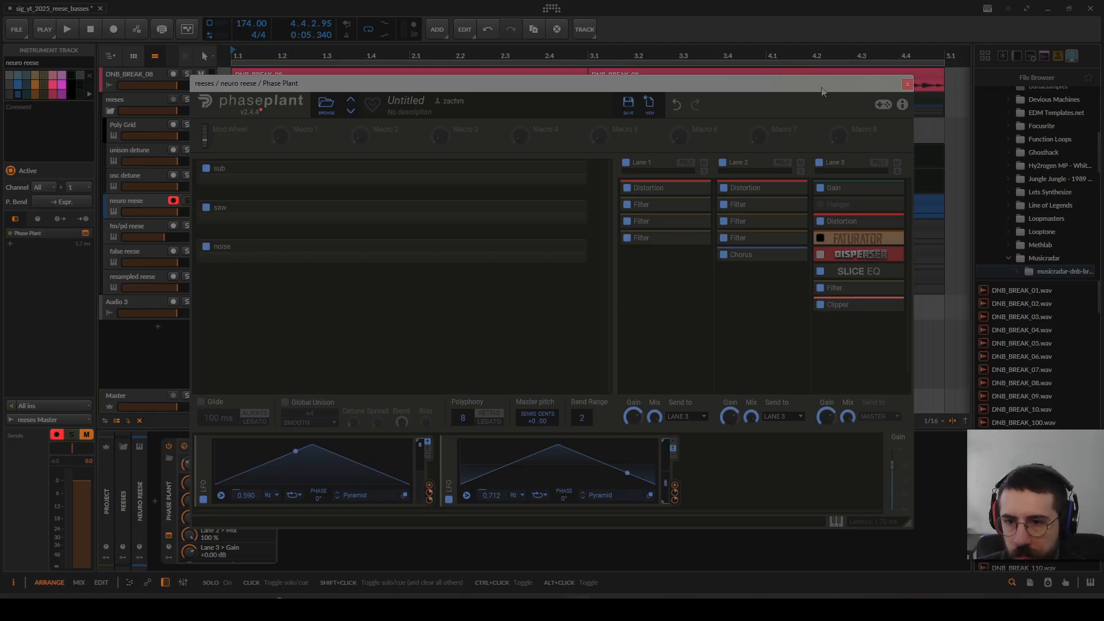
Step: Play the neuro reese, re-enable lane 3's Flanger during playback, and stop
{"action": "key", "text": "space"}
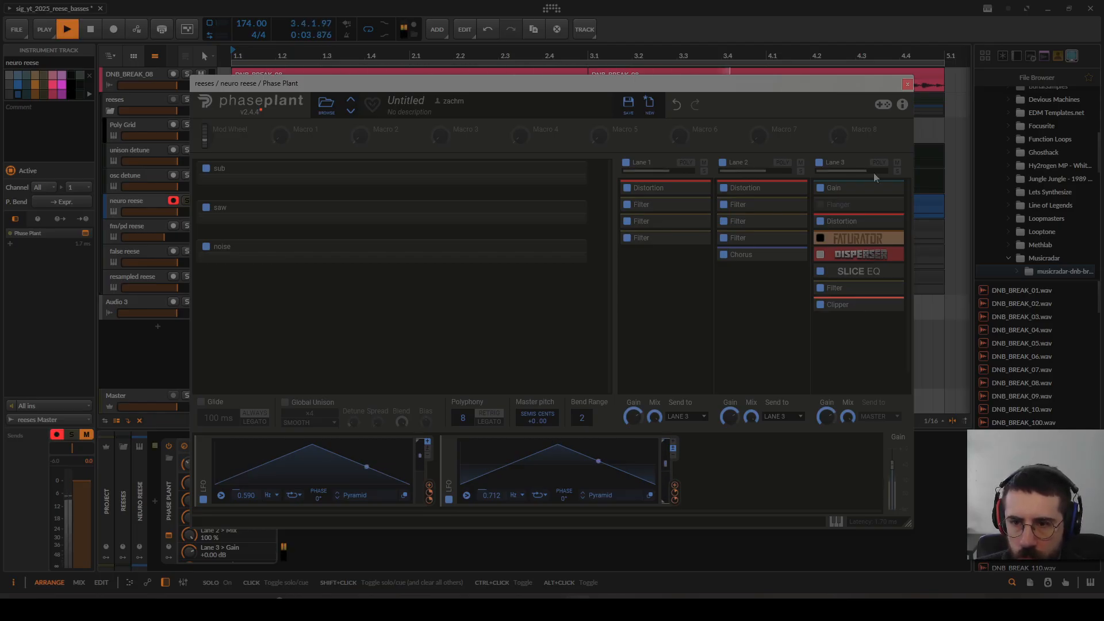
{"action": "left_click", "coordinate": [821, 206]}
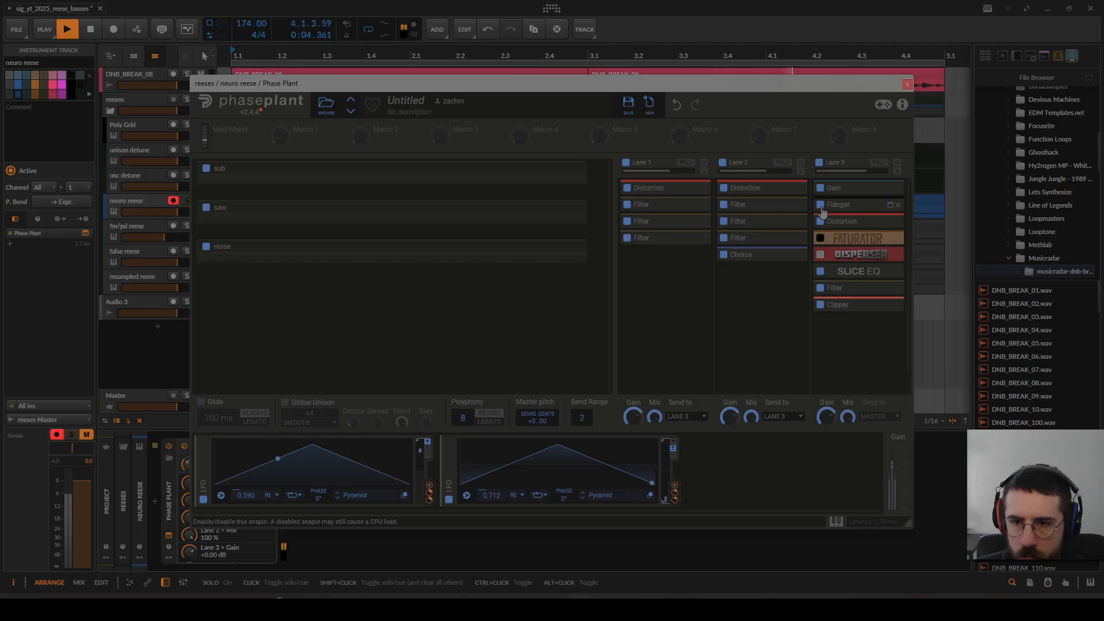
{"action": "key", "text": "space"}
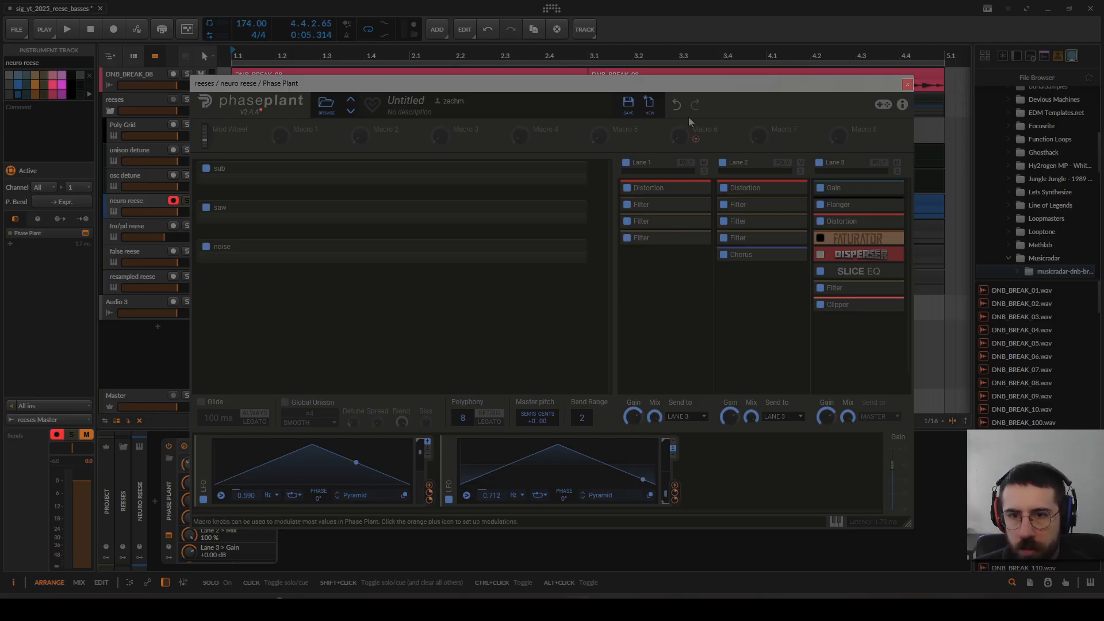
Step: Expand the sub generator group to examine its oscillator and envelope, and close the Phase Plant window
{"action": "left_click_drag", "start_coordinate": [689, 90], "coordinate": [662, 94]}
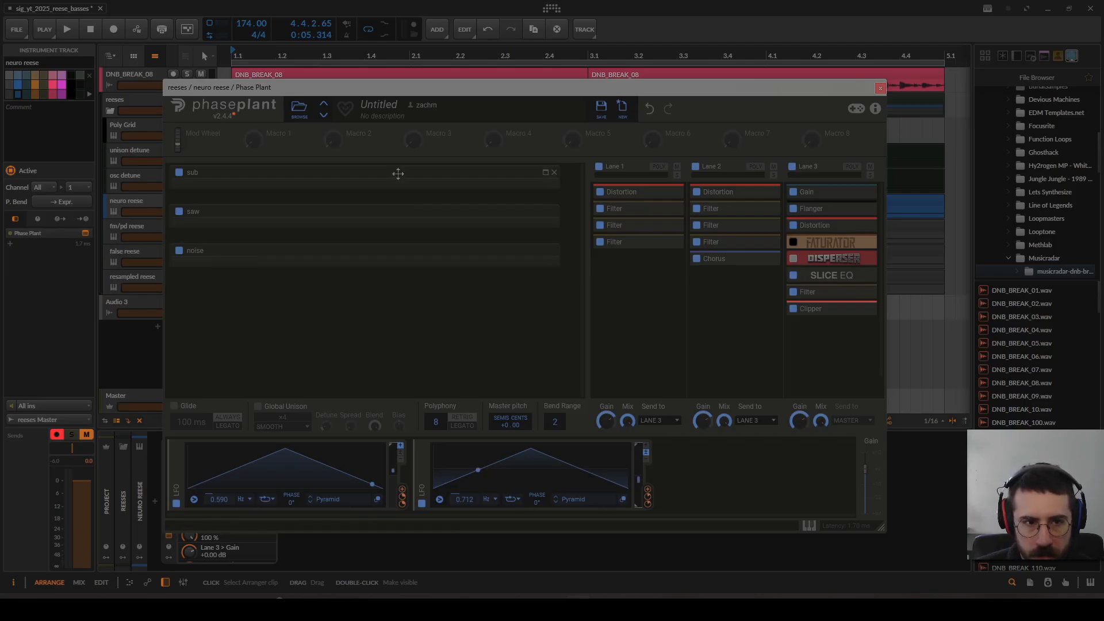
{"action": "left_click", "coordinate": [398, 174]}
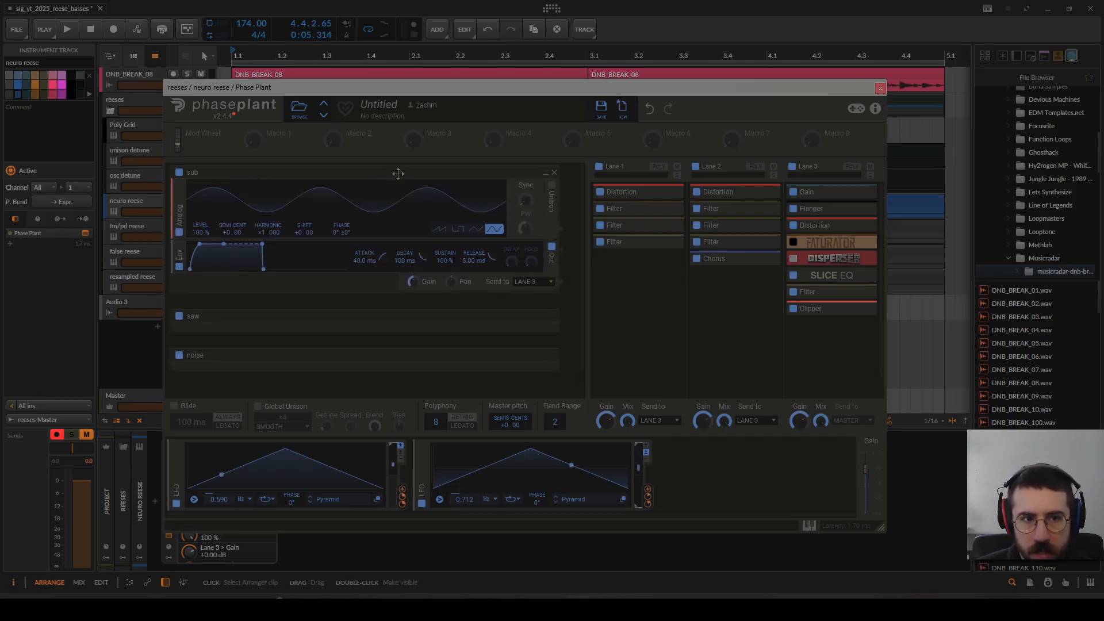
{"action": "left_click", "coordinate": [880, 87]}
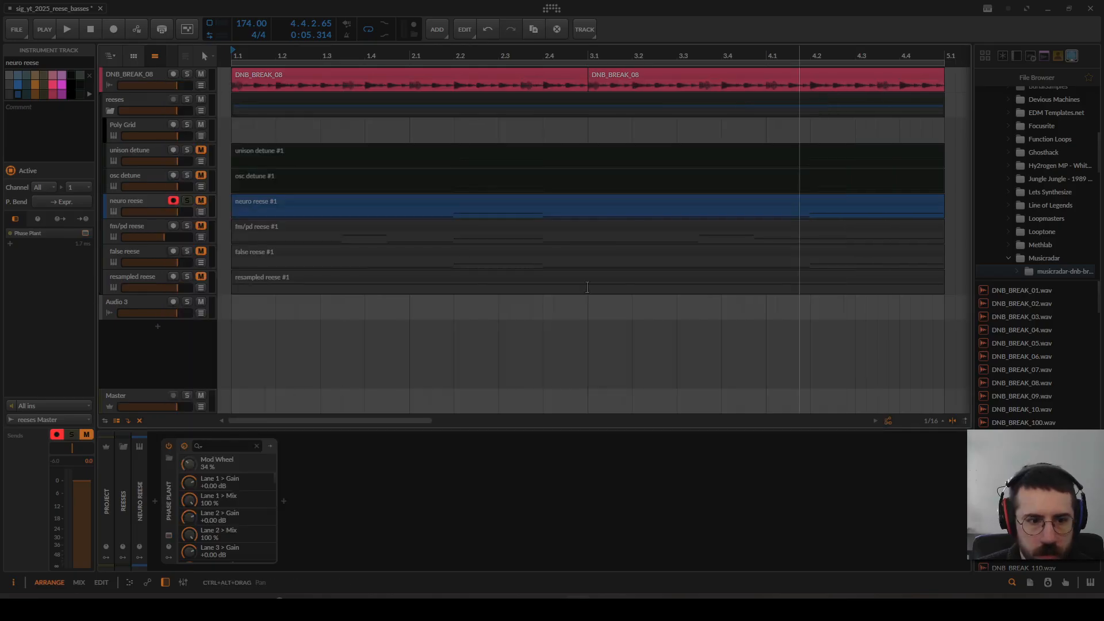
Step: Open the VISION 4X analyzer on the Master track and resize its window to fit over the arranger
{"action": "left_click", "coordinate": [131, 406]}
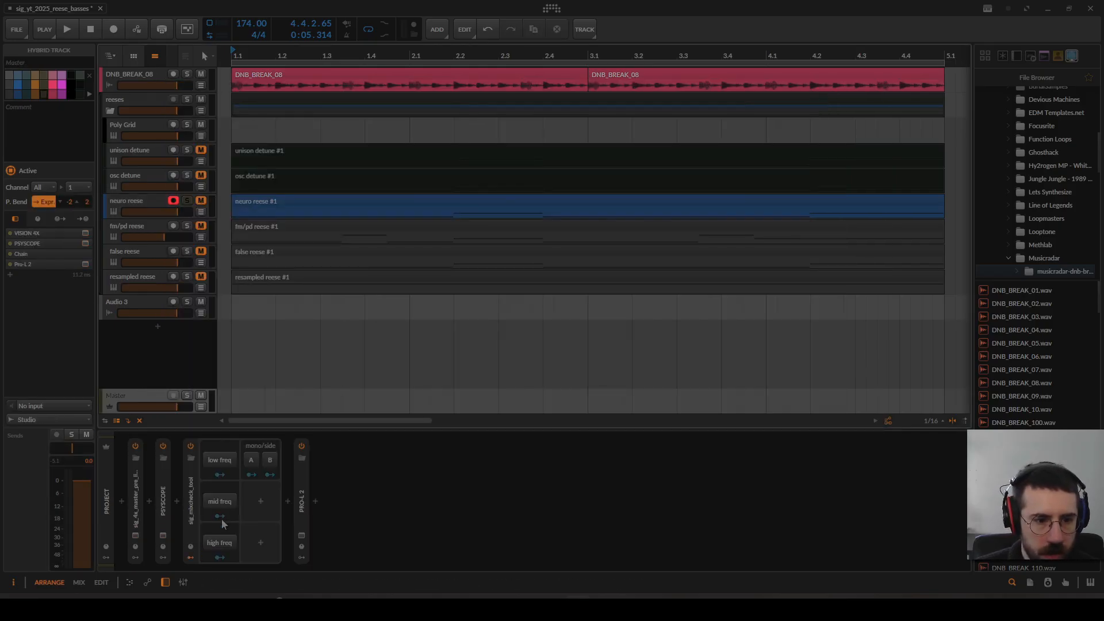
{"action": "left_click", "coordinate": [136, 536]}
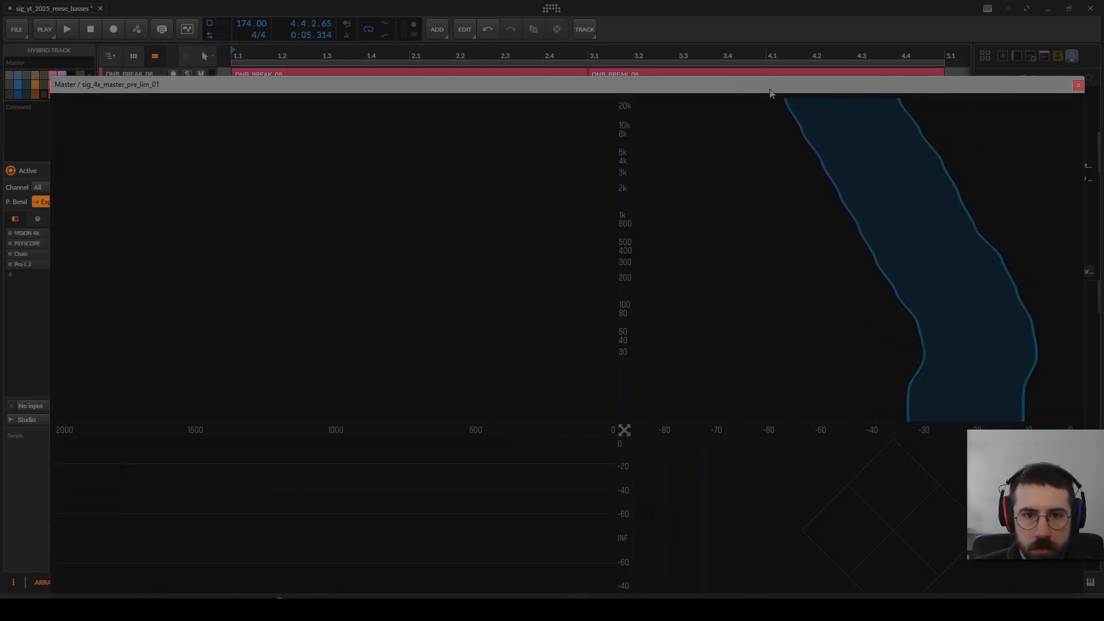
{"action": "left_click_drag", "start_coordinate": [36, 14], "coordinate": [676, 273]}
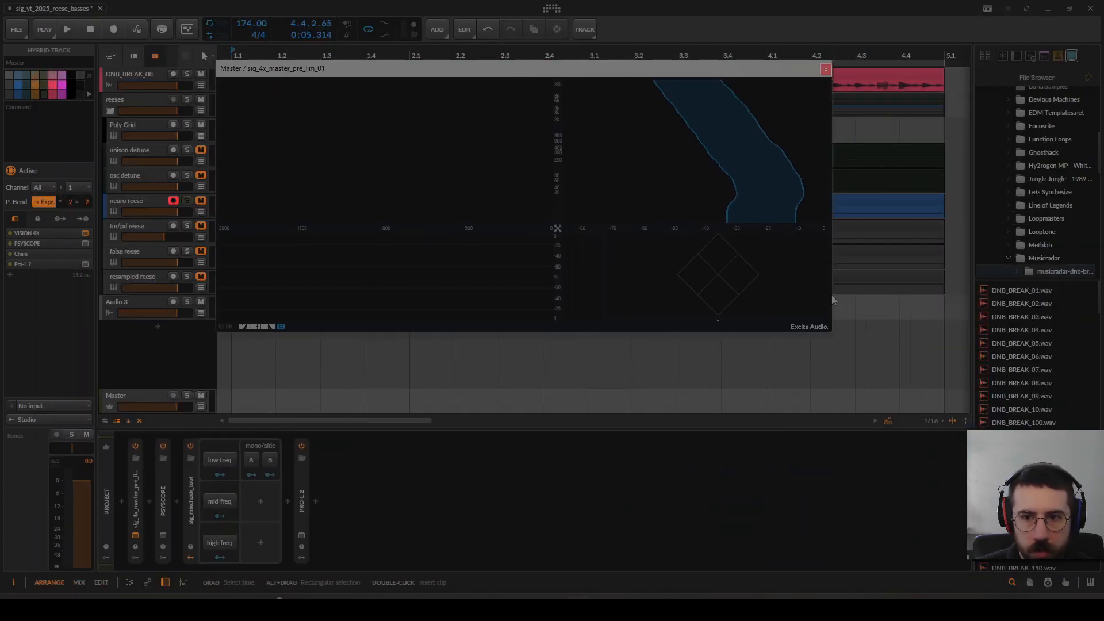
{"action": "left_click_drag", "start_coordinate": [940, 391], "coordinate": [965, 405]}
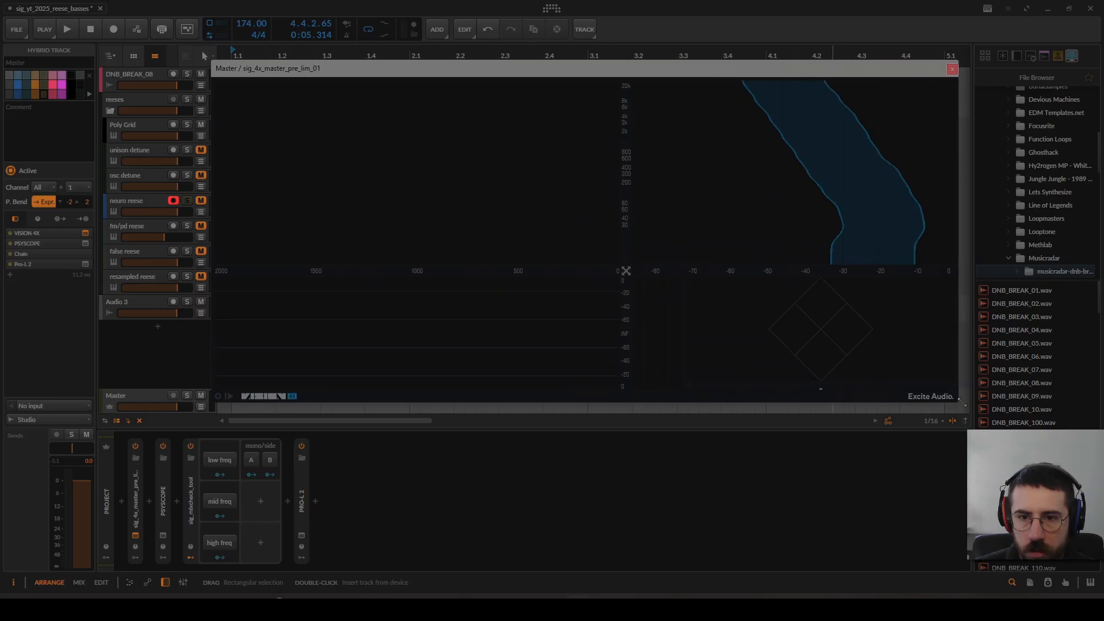
Step: Turn on Rotate in the analyzer's general settings and enlarge the spectrum view to fill the display
{"action": "left_click", "coordinate": [219, 397]}
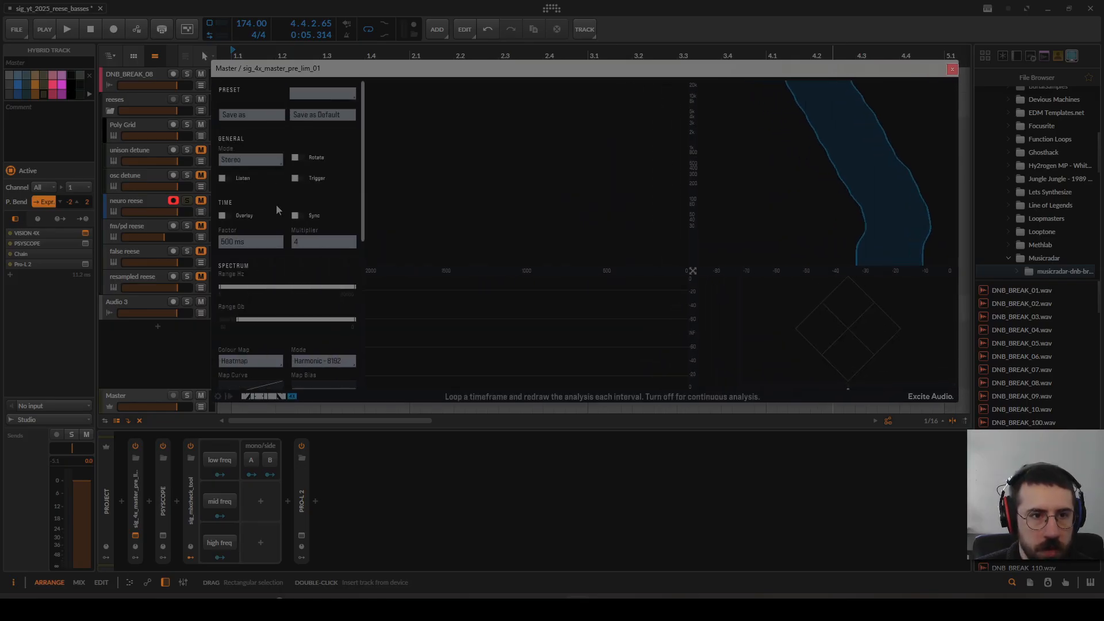
{"action": "left_click", "coordinate": [300, 158]}
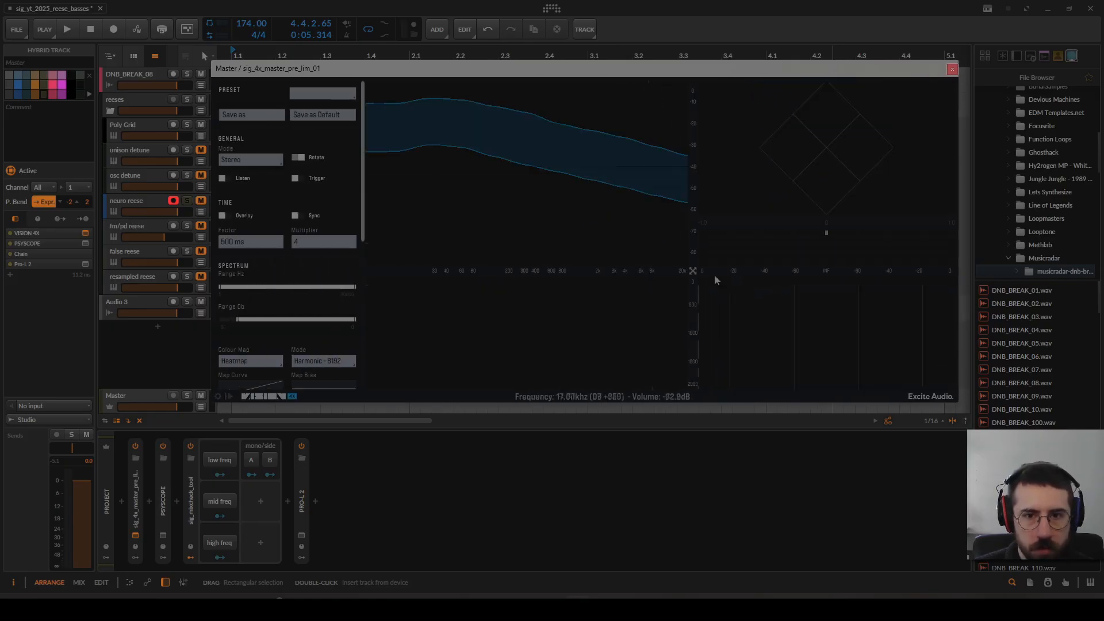
{"action": "left_click_drag", "start_coordinate": [696, 269], "coordinate": [953, 422]}
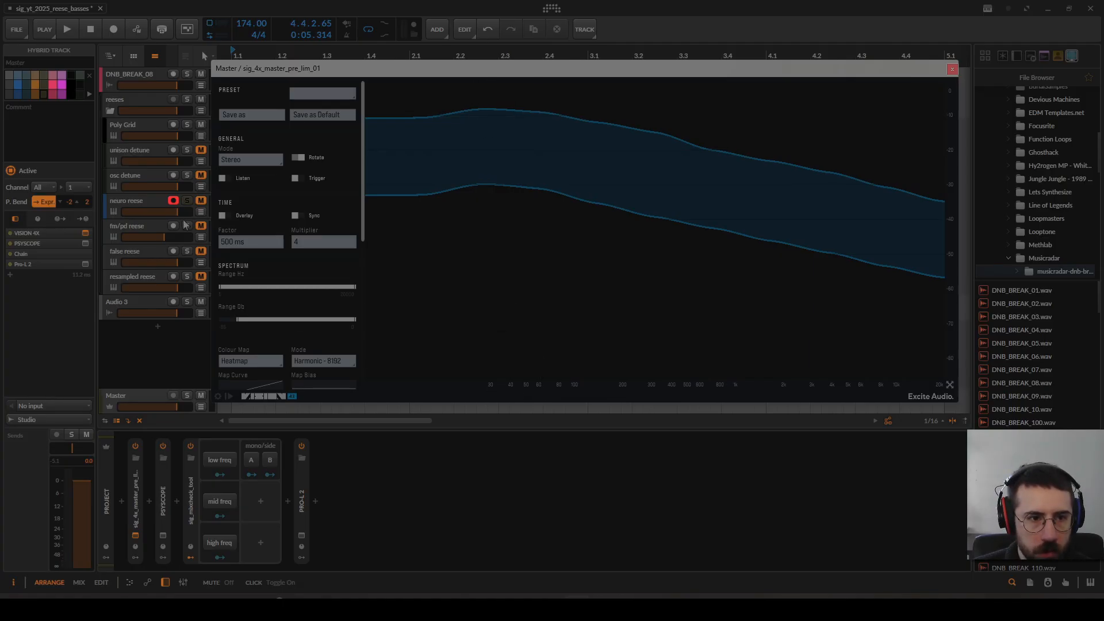
Step: Select the neuro reese track, open its Phase Plant window, and move that window clear of the analyzer
{"action": "left_click", "coordinate": [157, 202]}
{"action": "left_click", "coordinate": [169, 536]}
{"action": "left_click_drag", "start_coordinate": [713, 94], "coordinate": [0, 102]}
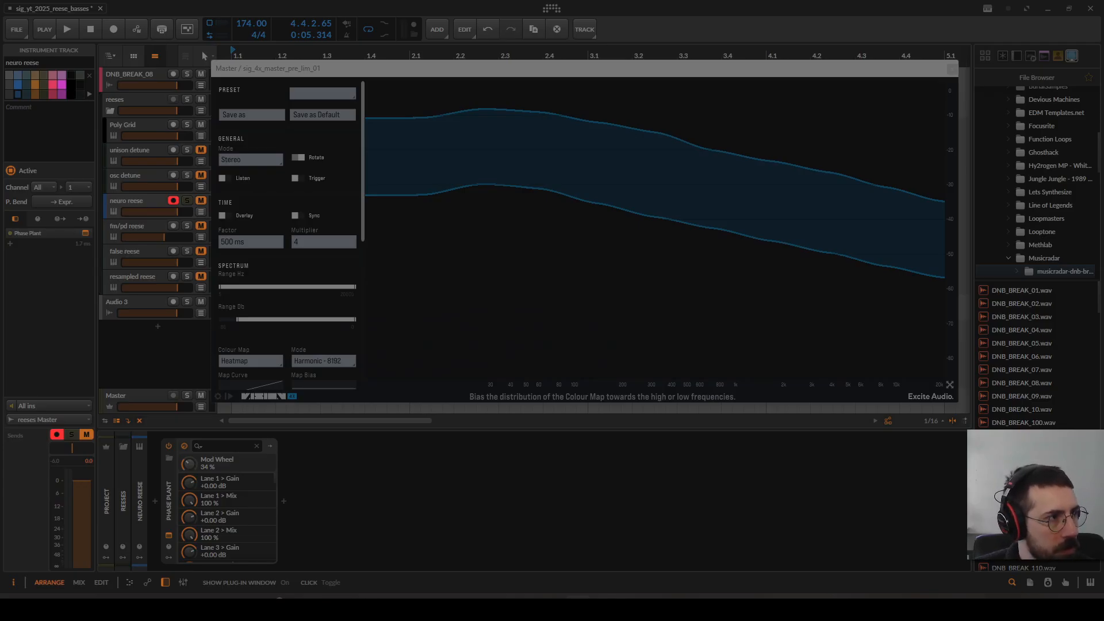
Step: Play the neuro reese through the analyzer and turn on Sync in its time settings
{"action": "left_click", "coordinate": [442, 75]}
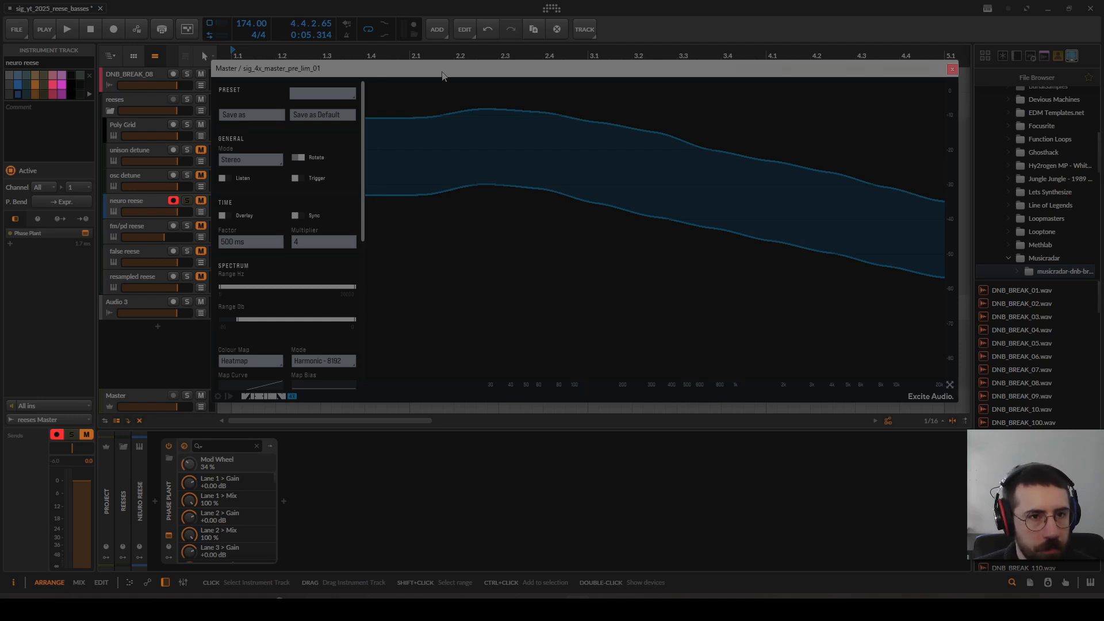
{"action": "key", "text": "space"}
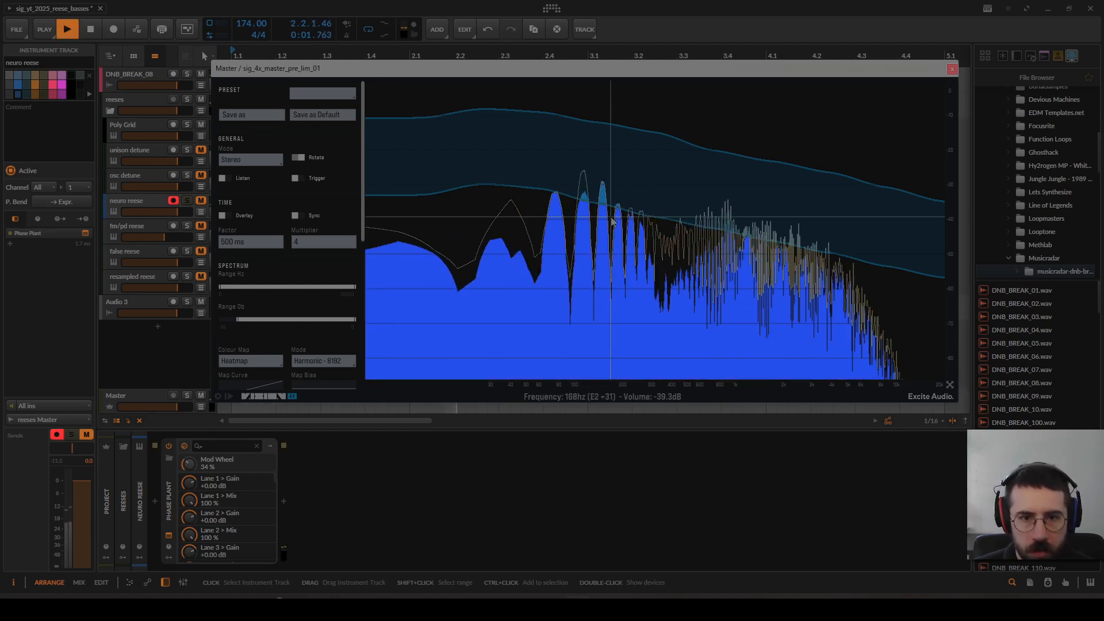
{"action": "left_click", "coordinate": [299, 215]}
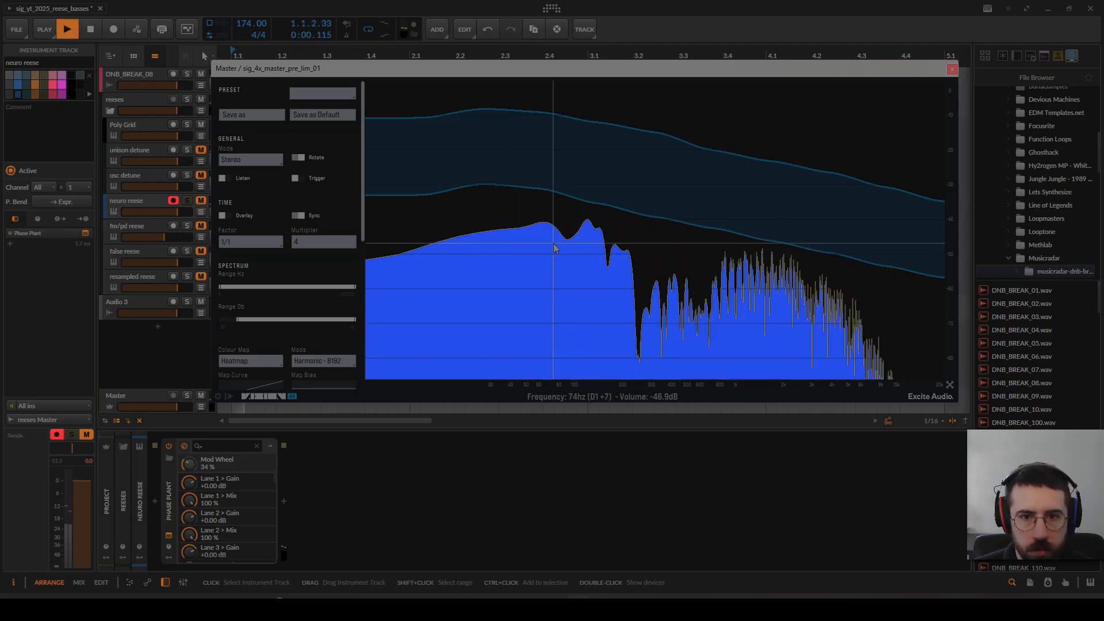
{"action": "key", "text": "space"}
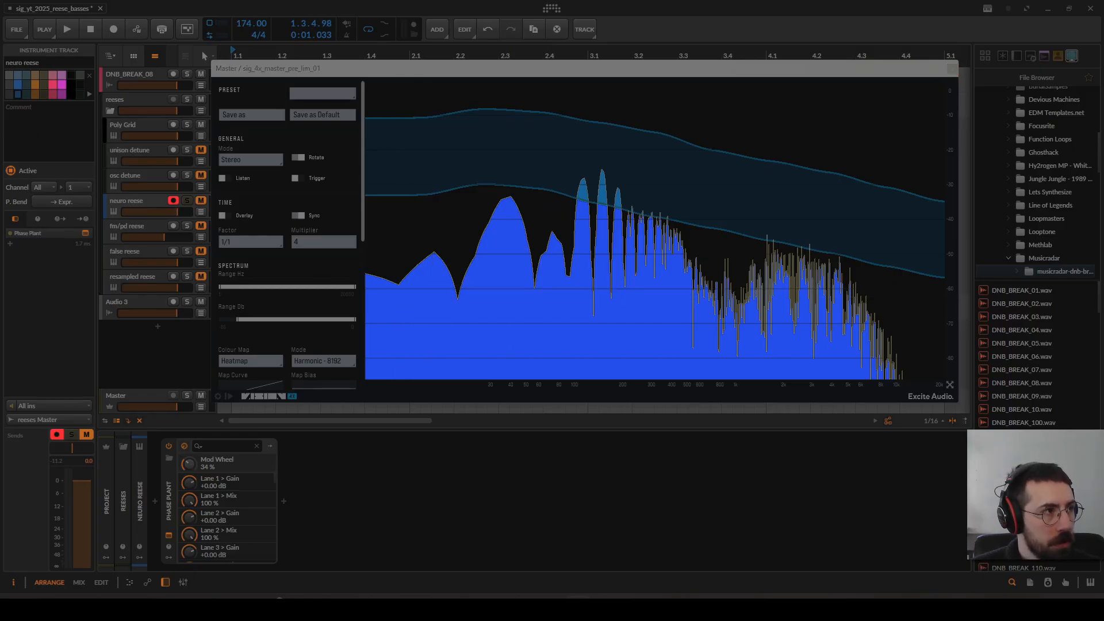
Step: Replay the neuro reese in short passes and examine the fundamental and upper harmonics in the analyzer's spectrum
{"action": "left_click", "coordinate": [430, 75]}
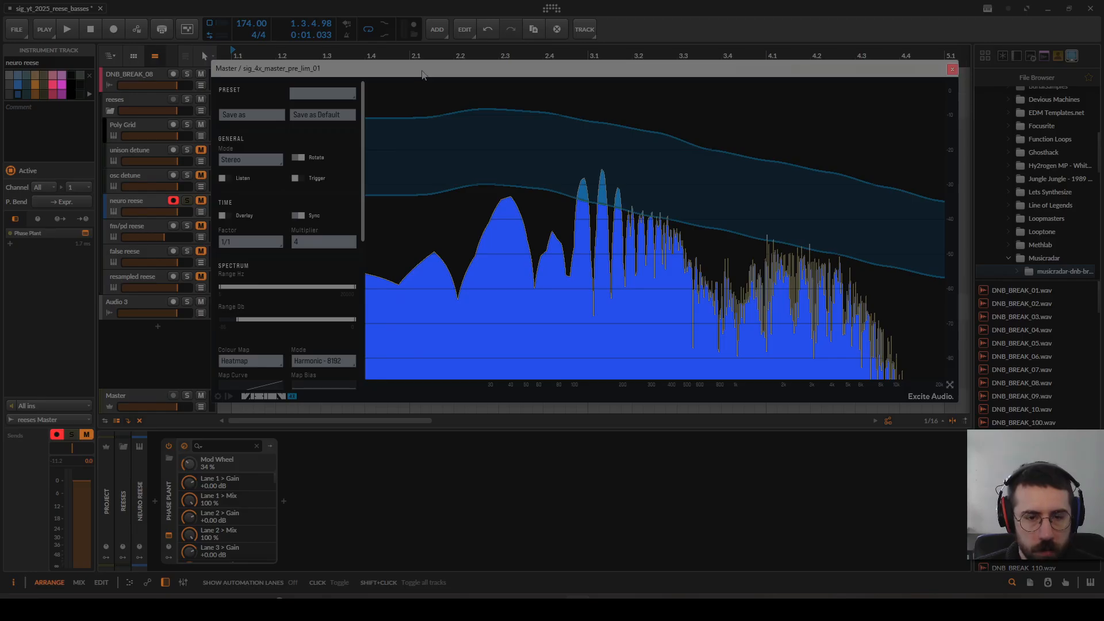
{"action": "key", "text": "space"}
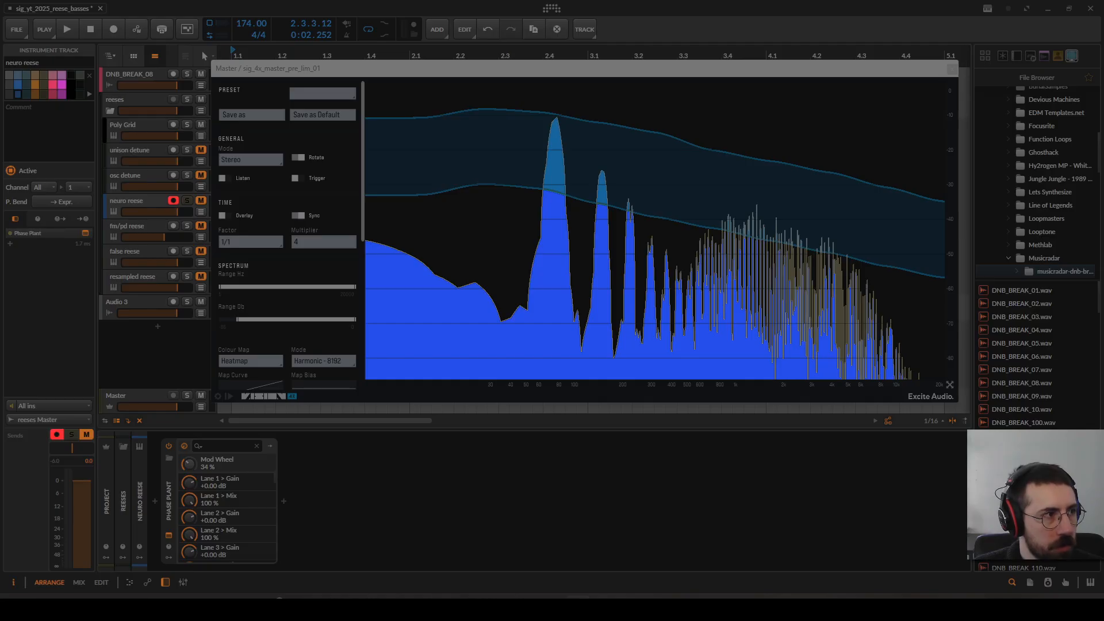
{"action": "left_click", "coordinate": [600, 70]}
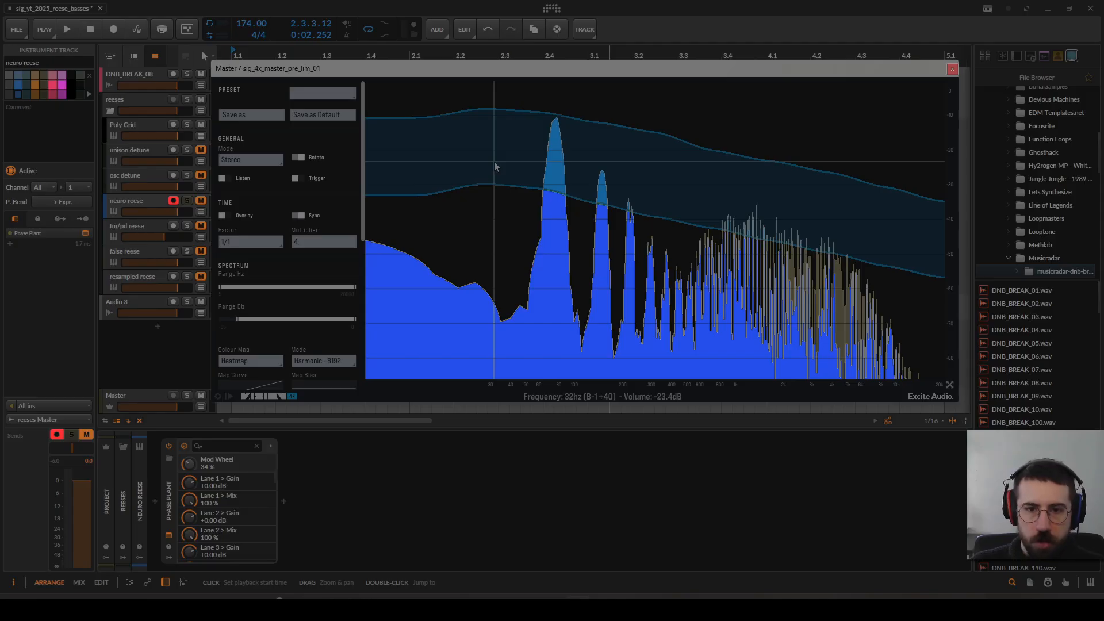
{"action": "key", "text": "space"}
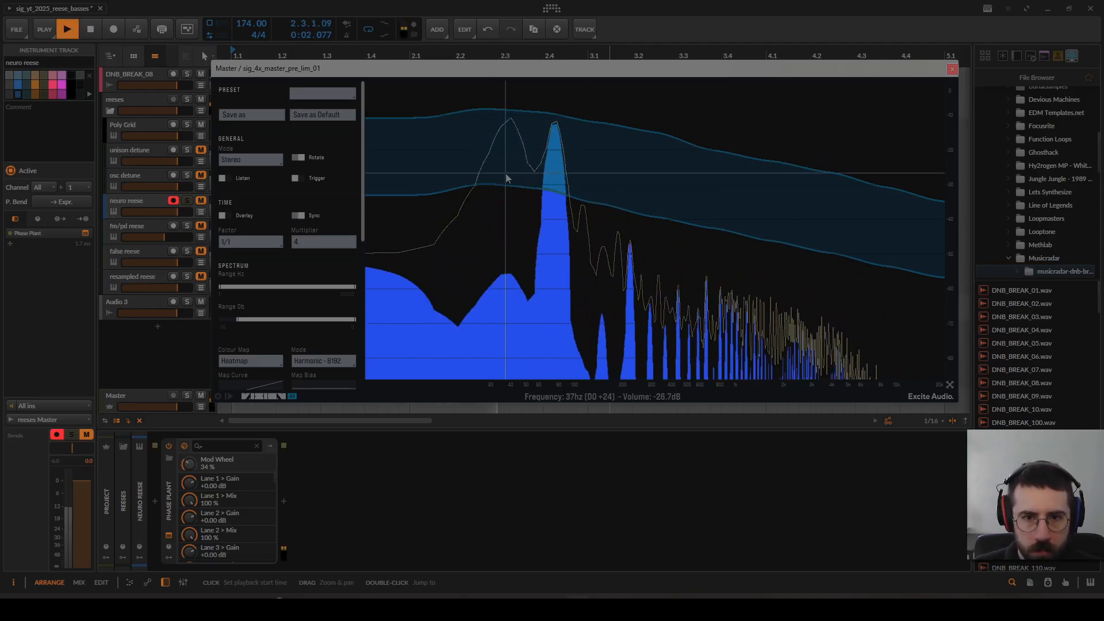
{"action": "key", "text": "space"}
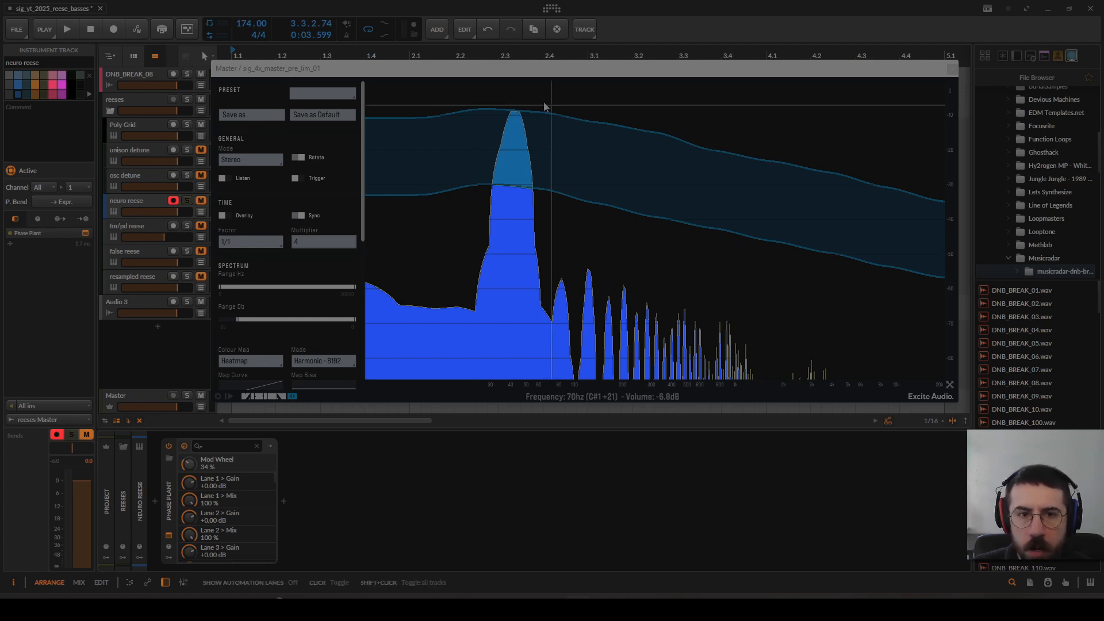
Step: Close the analyzer and open the Serum 2 window of the fm/pd reese track
{"action": "left_click_drag", "start_coordinate": [538, 75], "coordinate": [547, 71]}
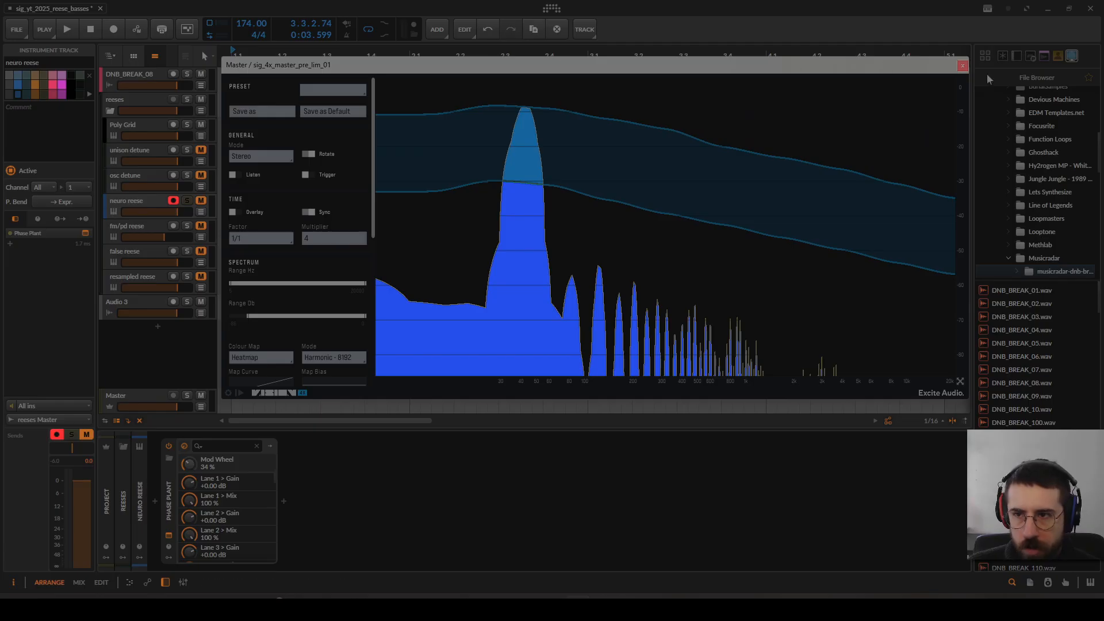
{"action": "left_click", "coordinate": [963, 66]}
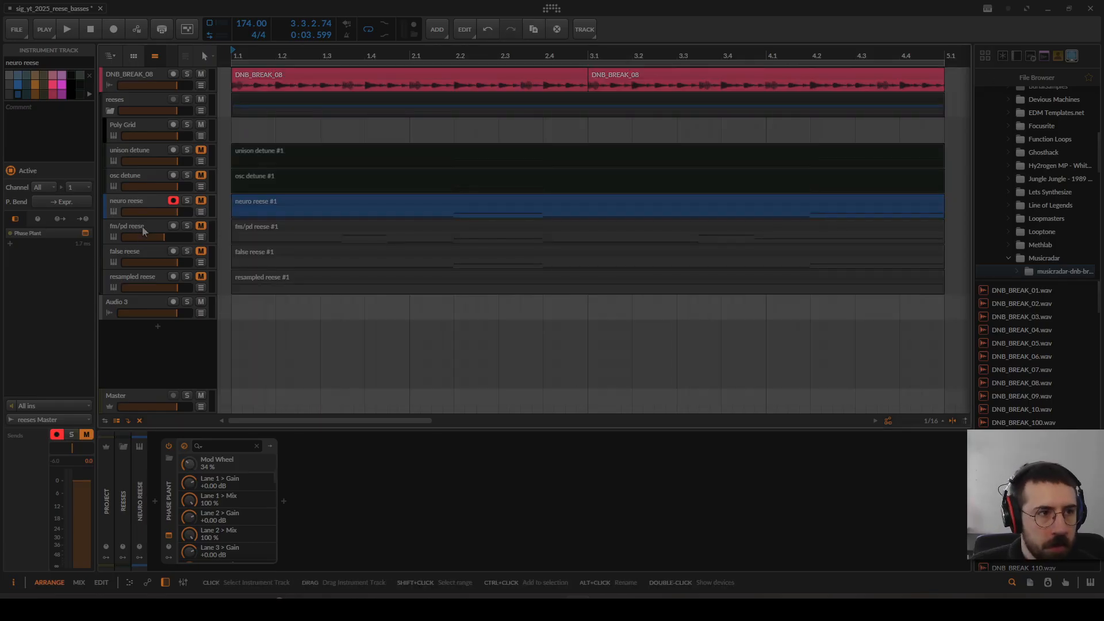
{"action": "key", "text": "Down"}
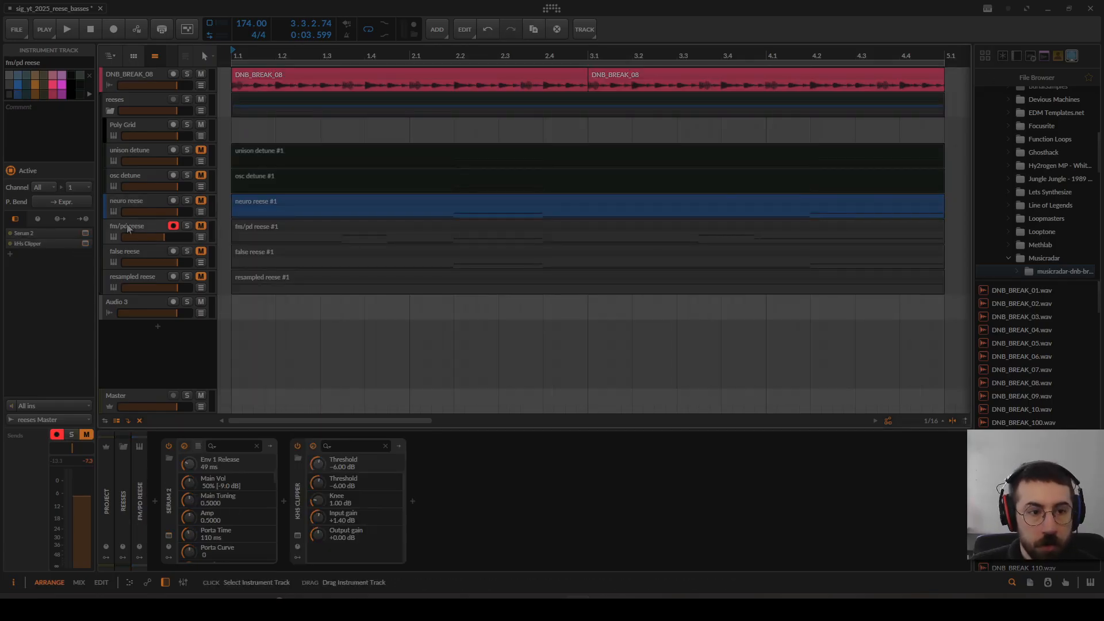
{"action": "left_click", "coordinate": [169, 537]}
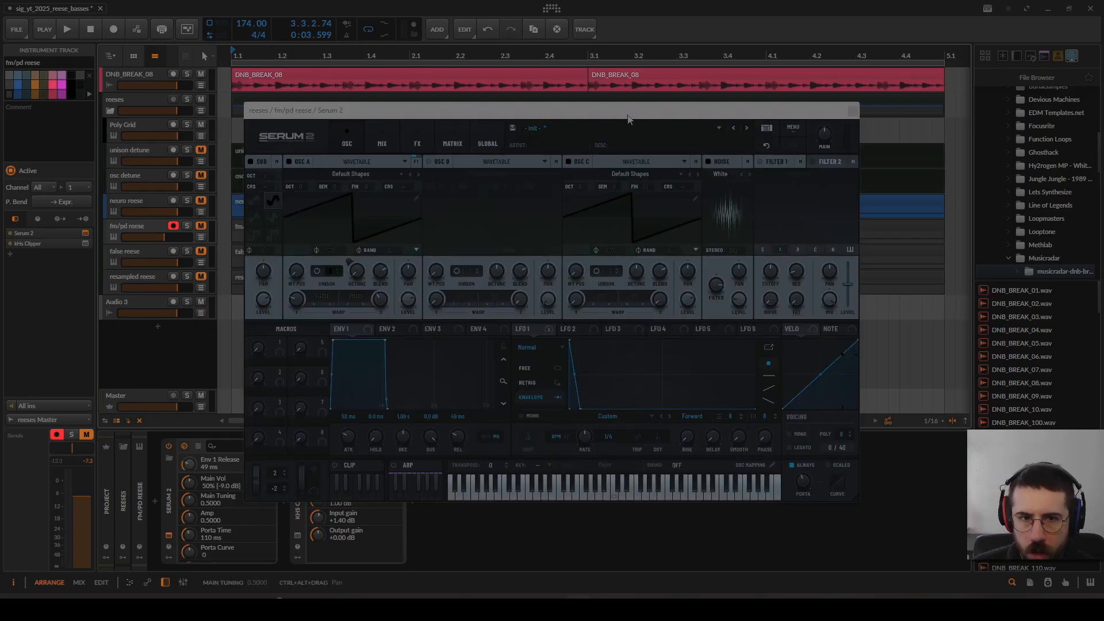
Step: Turn off oscillator C, turn on oscillator B, set oscillator A's warp to 19%, and select LFO 1
{"action": "left_click", "coordinate": [571, 162]}
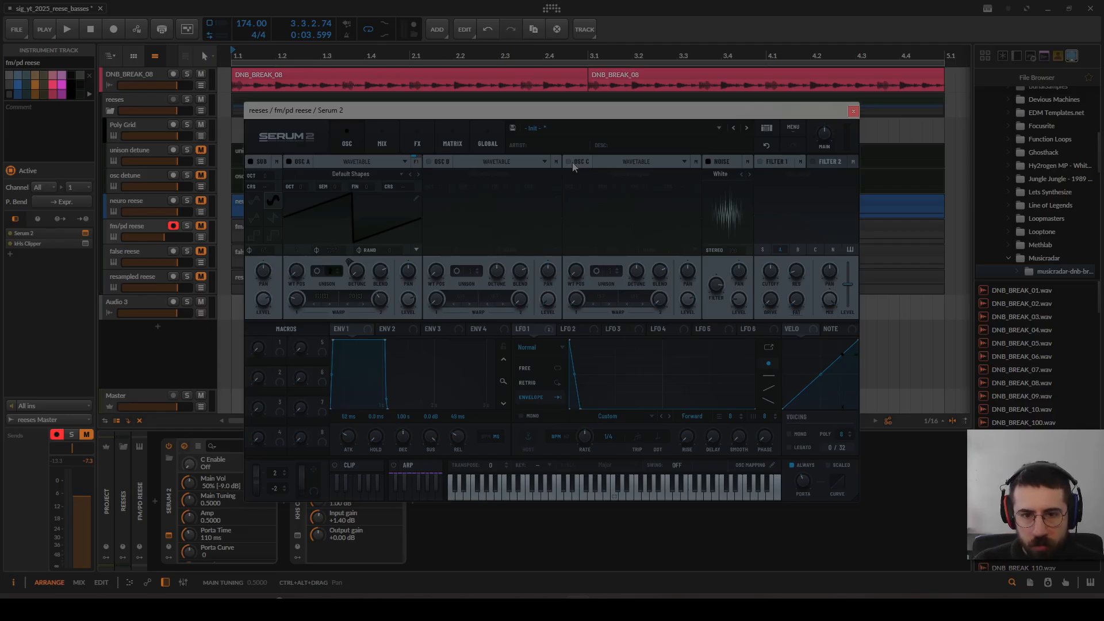
{"action": "left_click", "coordinate": [438, 161]}
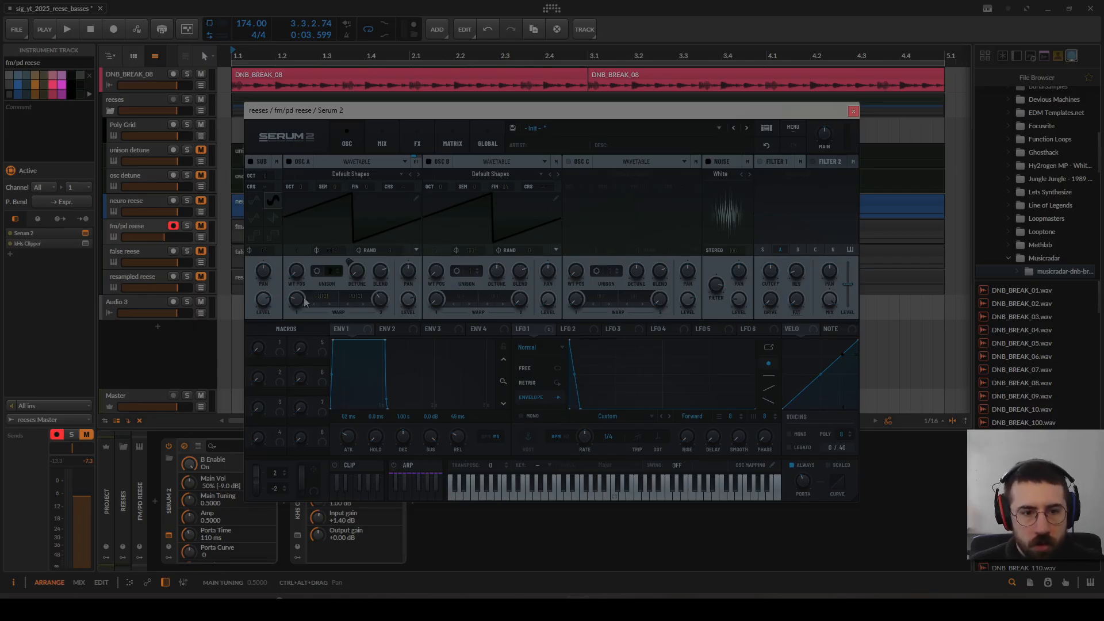
{"action": "left_click_drag", "start_coordinate": [298, 300], "coordinate": [298, 314]}
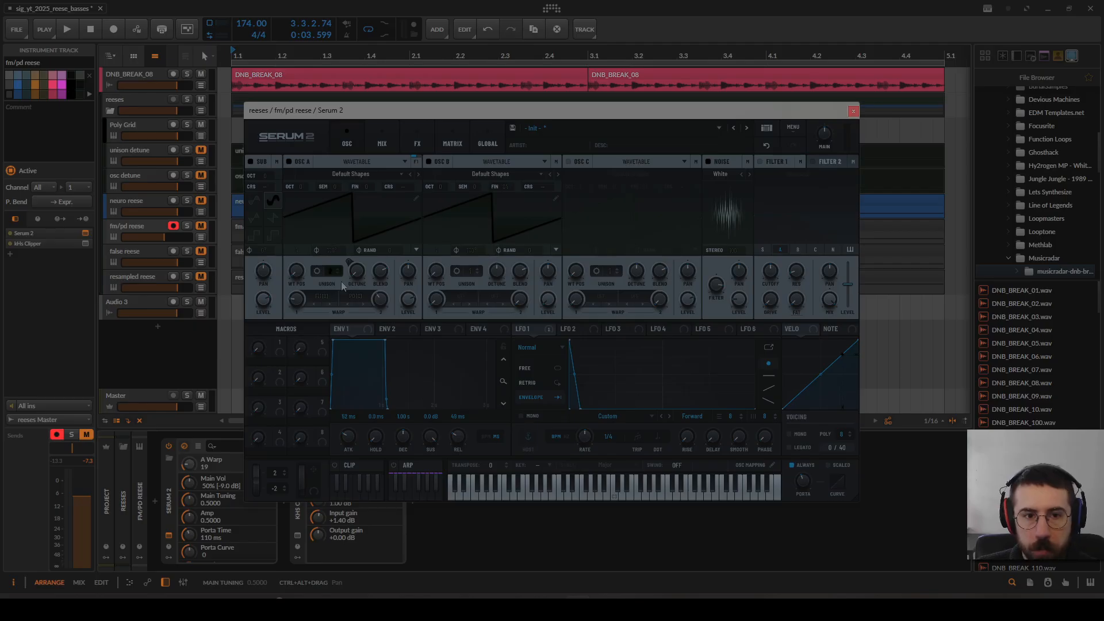
{"action": "left_click", "coordinate": [533, 327]}
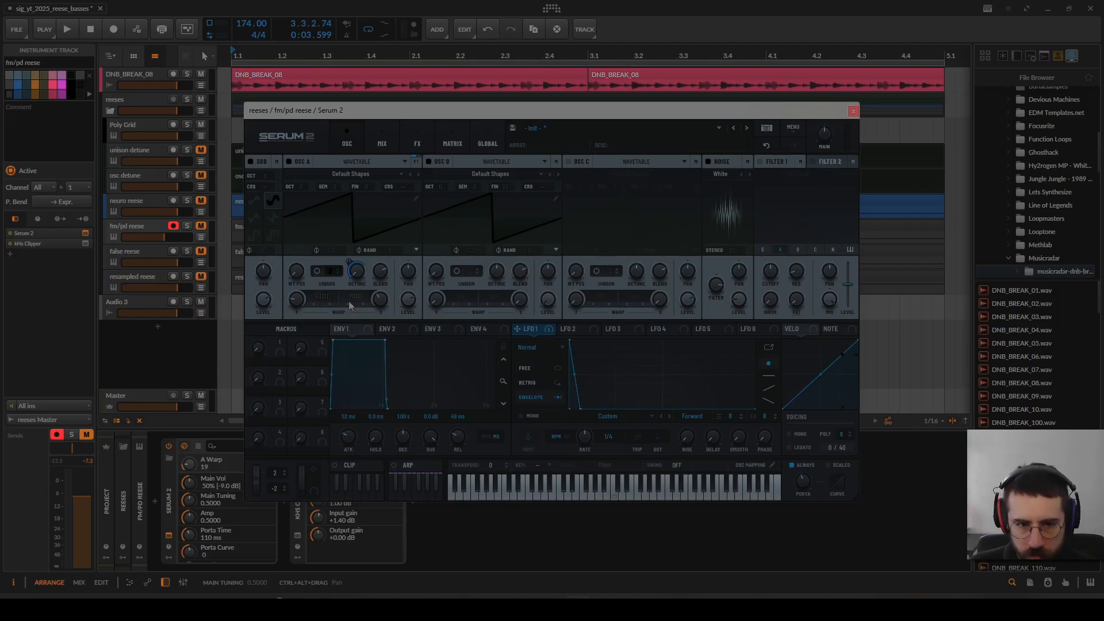
Step: Turn off oscillator B in Serum 2 and solo the fm/pd reese track
{"action": "left_click", "coordinate": [429, 162]}
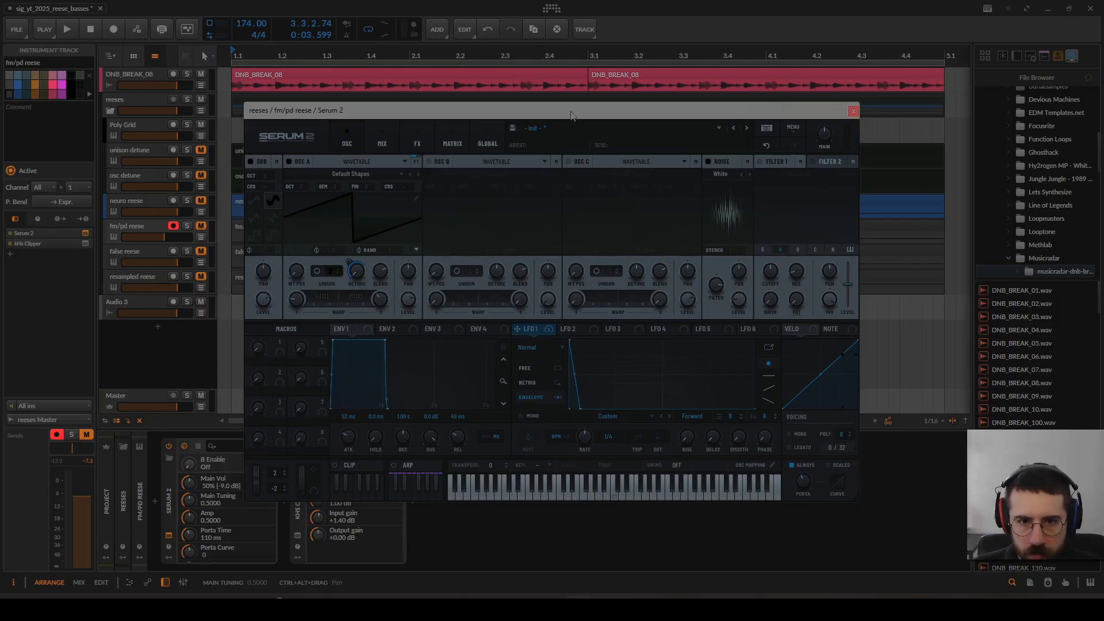
{"action": "key", "text": "space"}
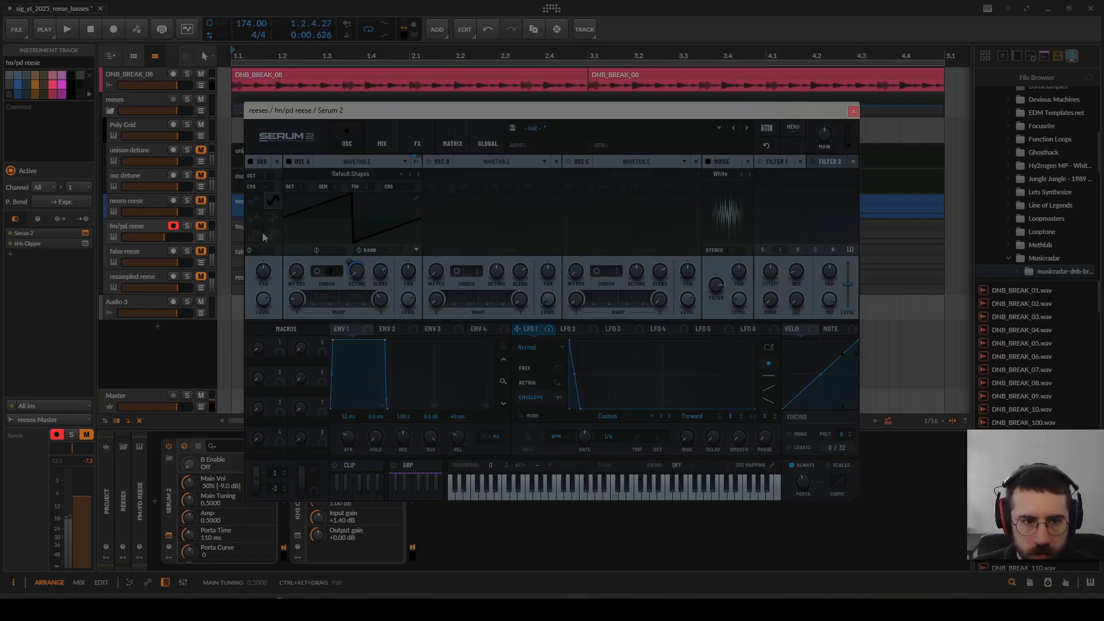
{"action": "left_click", "coordinate": [189, 227]}
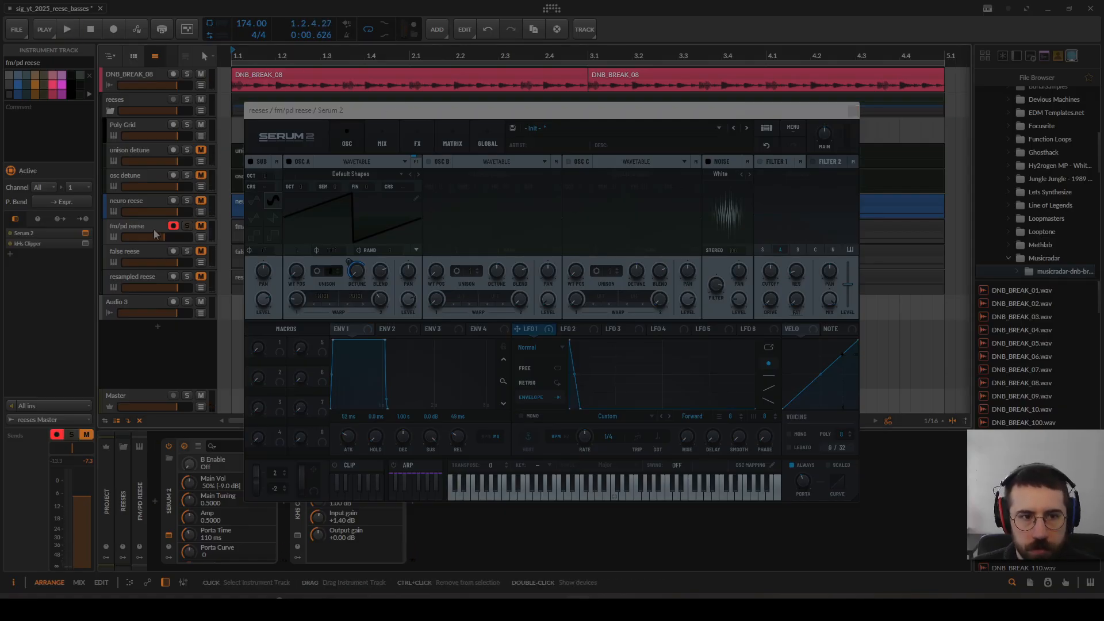
Step: Listen to the fm/pd reese and view its distortion, filter and chorus effects before returning to the oscillators
{"action": "key", "text": "space"}
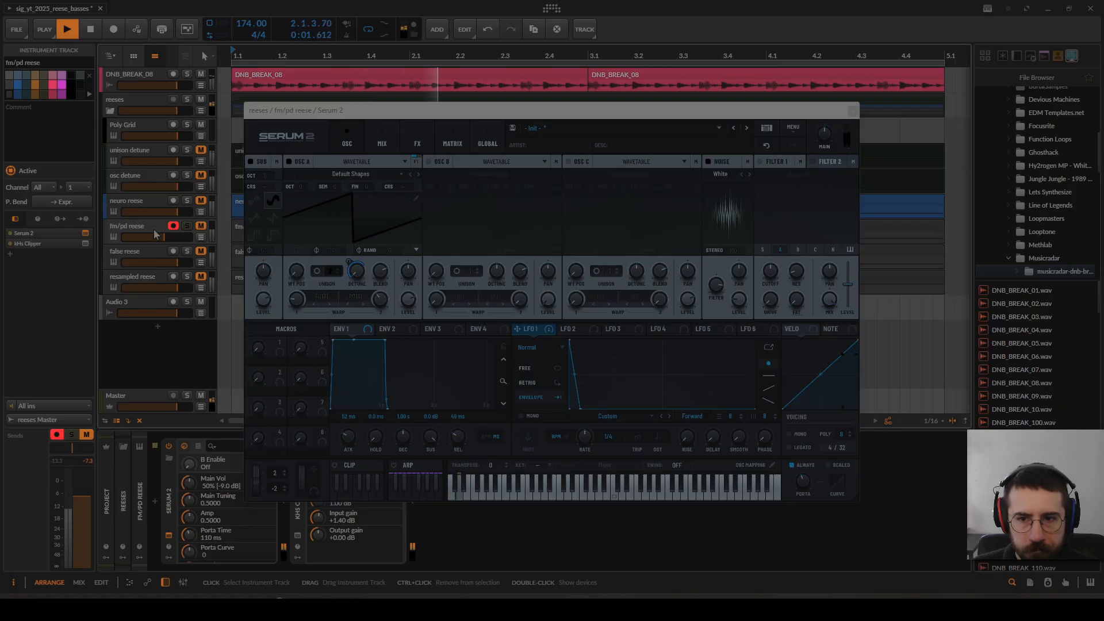
{"action": "key", "text": "space"}
{"action": "left_click", "coordinate": [418, 144]}
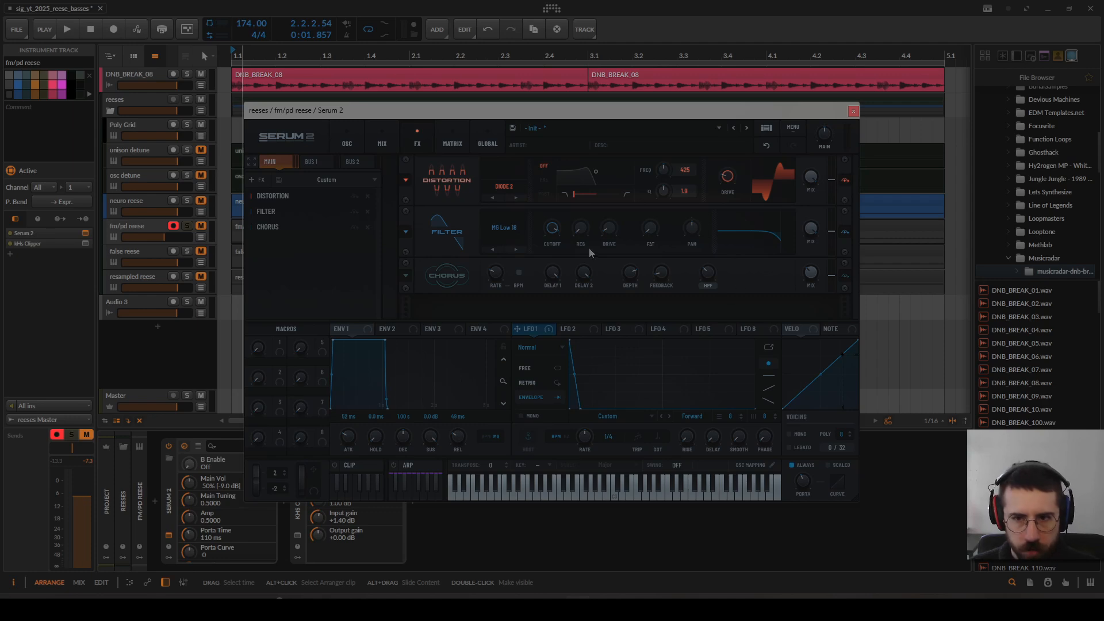
{"action": "left_click", "coordinate": [352, 142]}
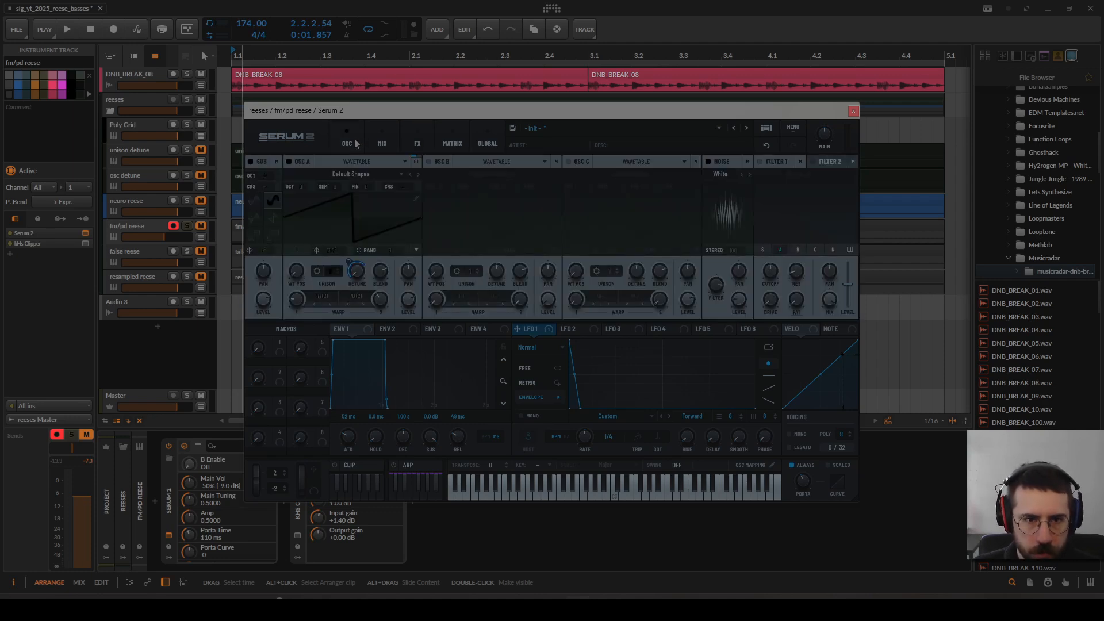
Step: Turn on oscillator B, reset oscillator A's warp to 0%, and raise it to 19% during playback
{"action": "left_click", "coordinate": [429, 162]}
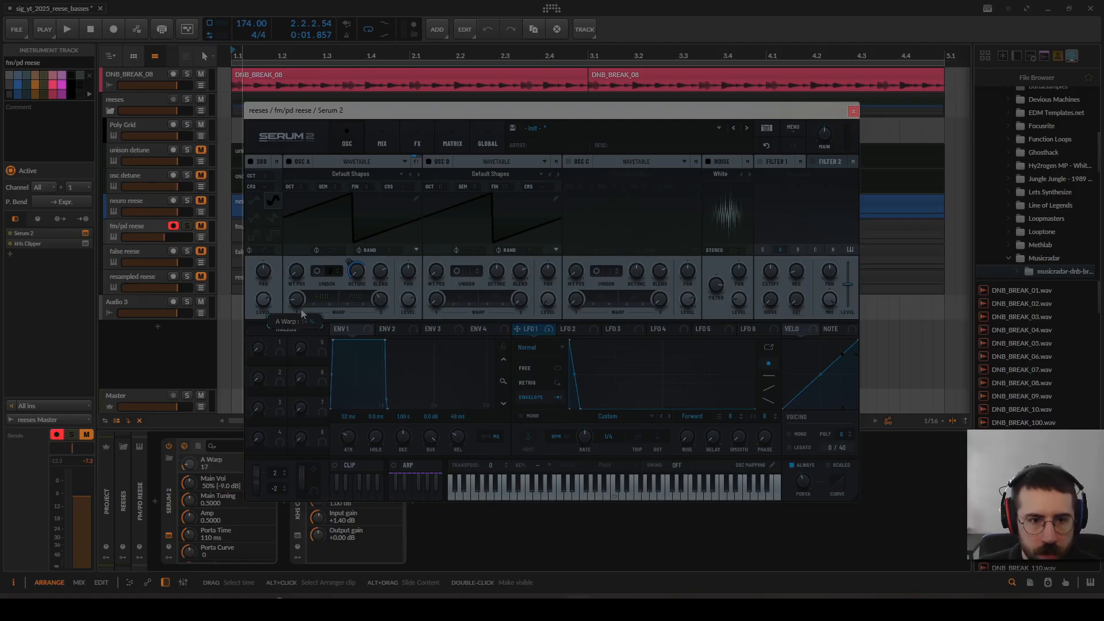
{"action": "double_click", "coordinate": [304, 313]}
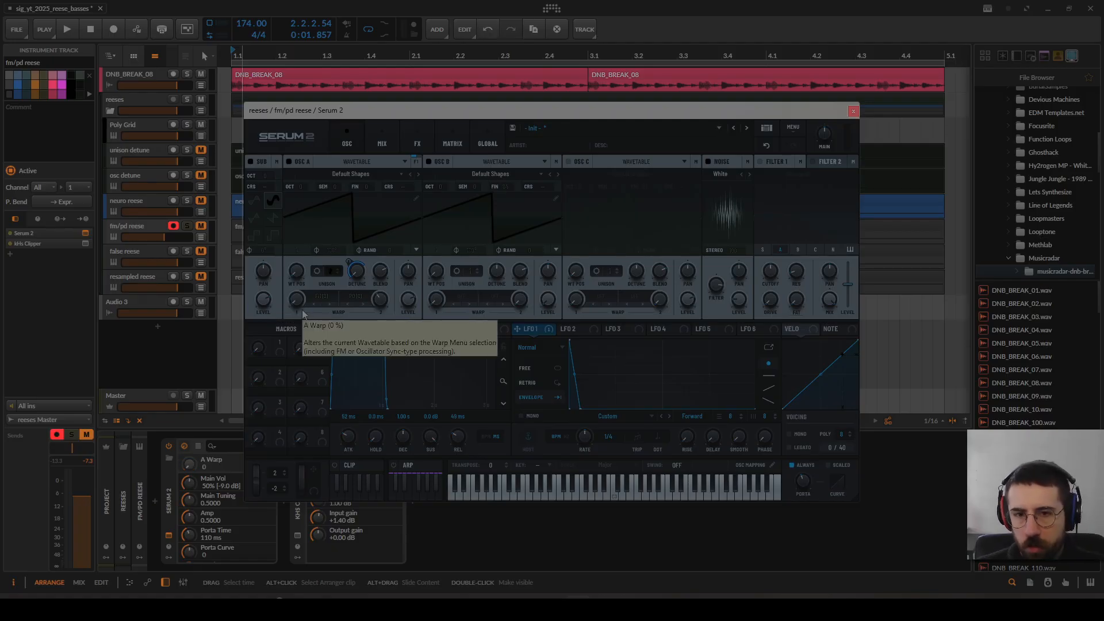
{"action": "key", "text": "space"}
{"action": "left_click_drag", "start_coordinate": [298, 304], "coordinate": [300, 282]}
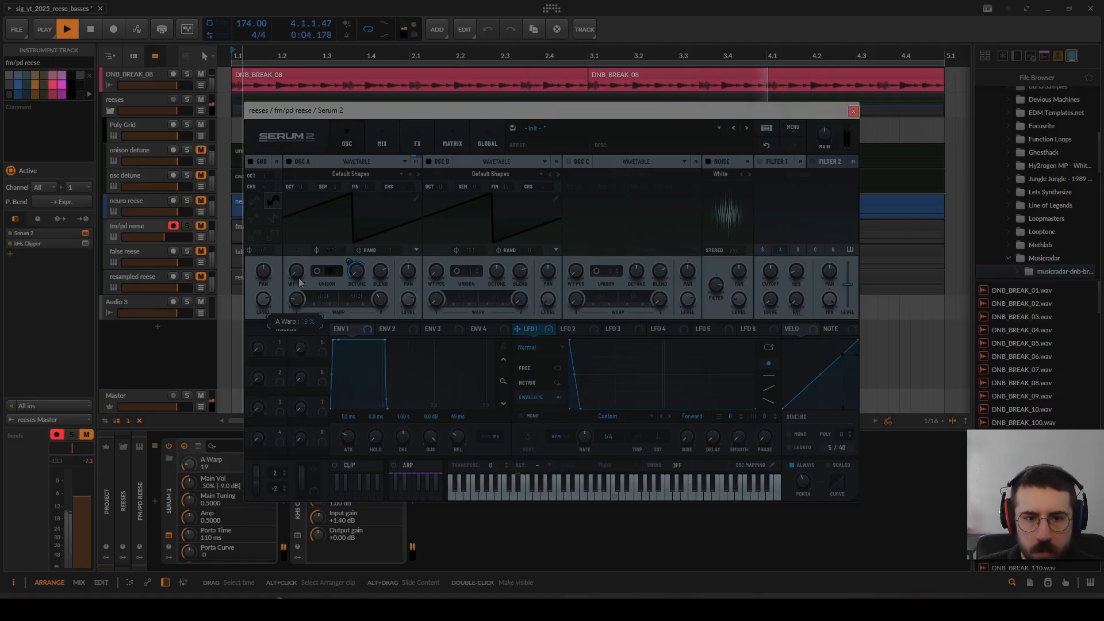
{"action": "key", "text": "space"}
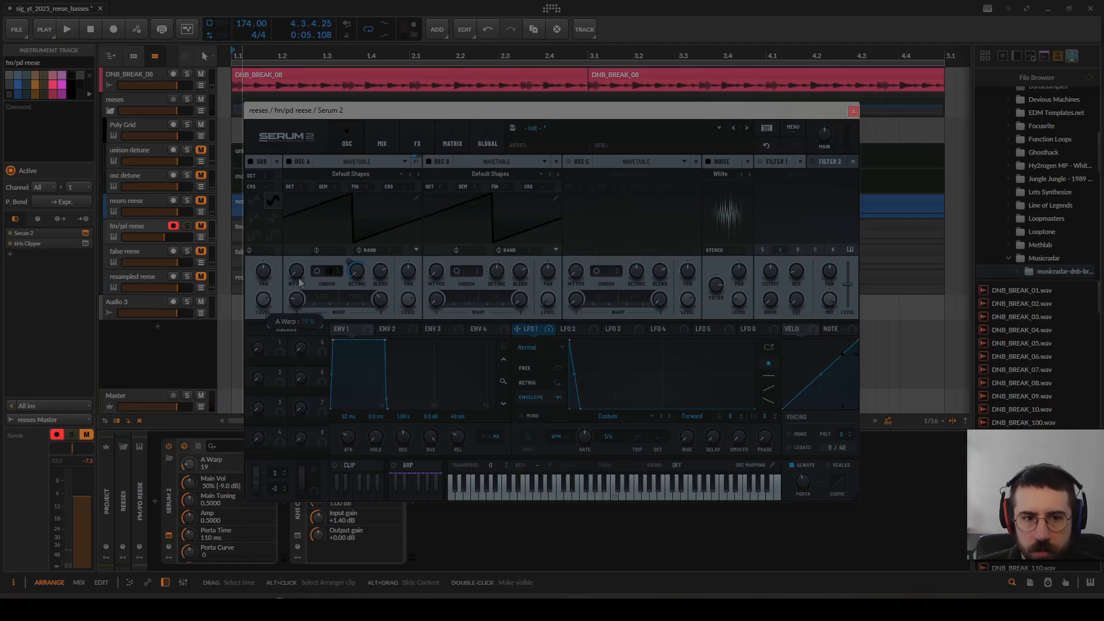
Step: Raise oscillator A's warp to 43% during playback, and reset it to 0% with playback stopped
{"action": "key", "text": "space"}
{"action": "left_click_drag", "start_coordinate": [299, 283], "coordinate": [306, 259]}
{"action": "key", "text": "space"}
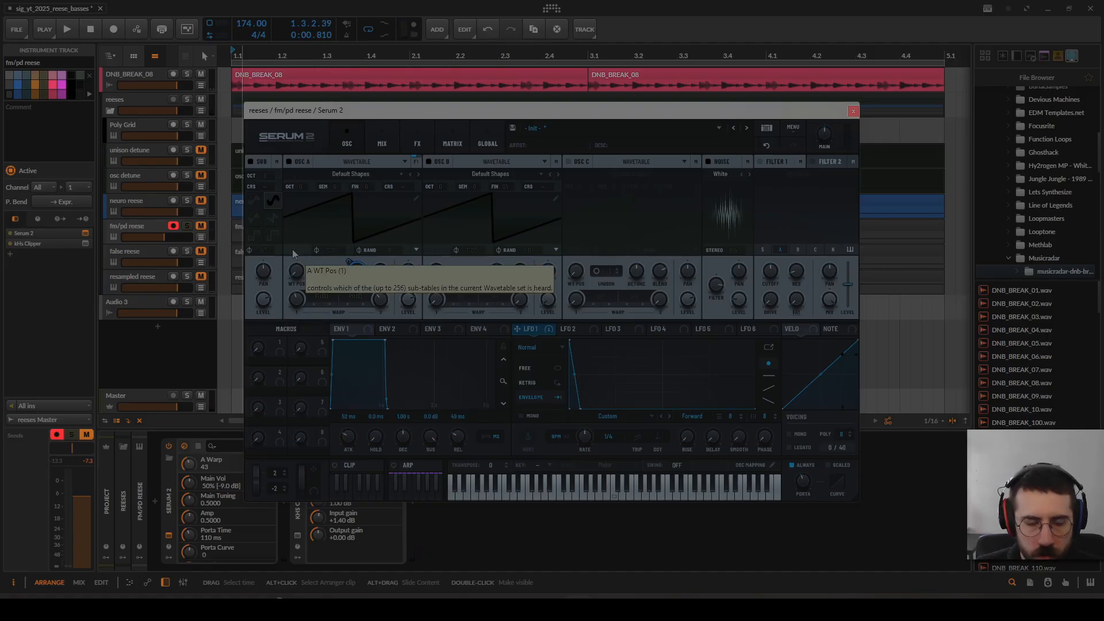
{"action": "double_click", "coordinate": [296, 300]}
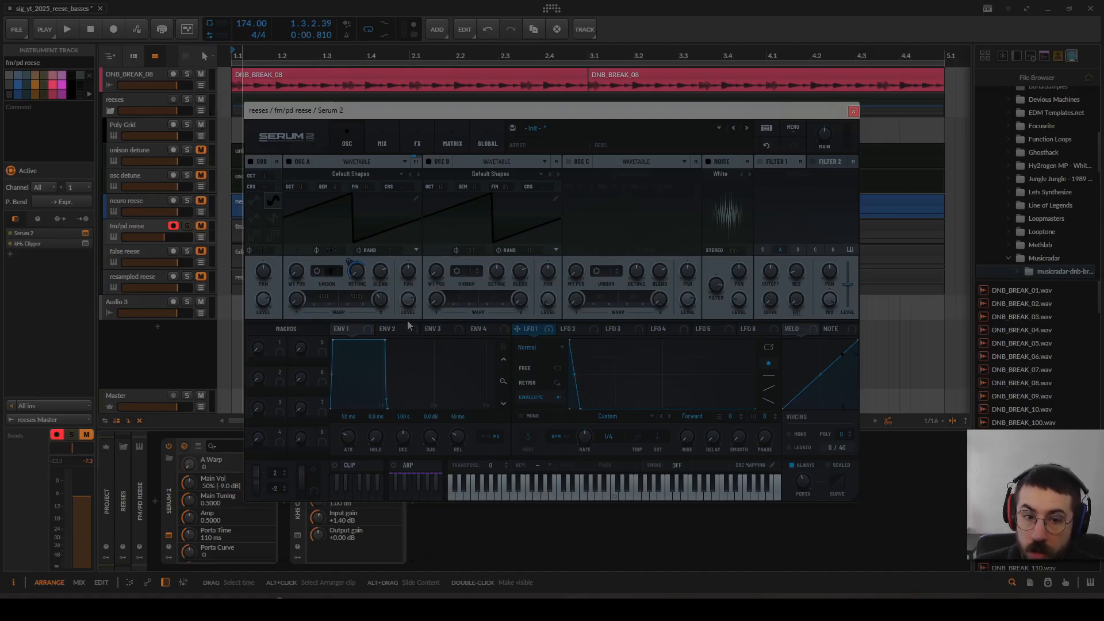
Step: Replace oscillator B with oscillator C and set oscillator A's second warp amount to 37%, briefly toggling oscillator B on and off
{"action": "left_click", "coordinate": [429, 162]}
{"action": "left_click", "coordinate": [568, 161]}
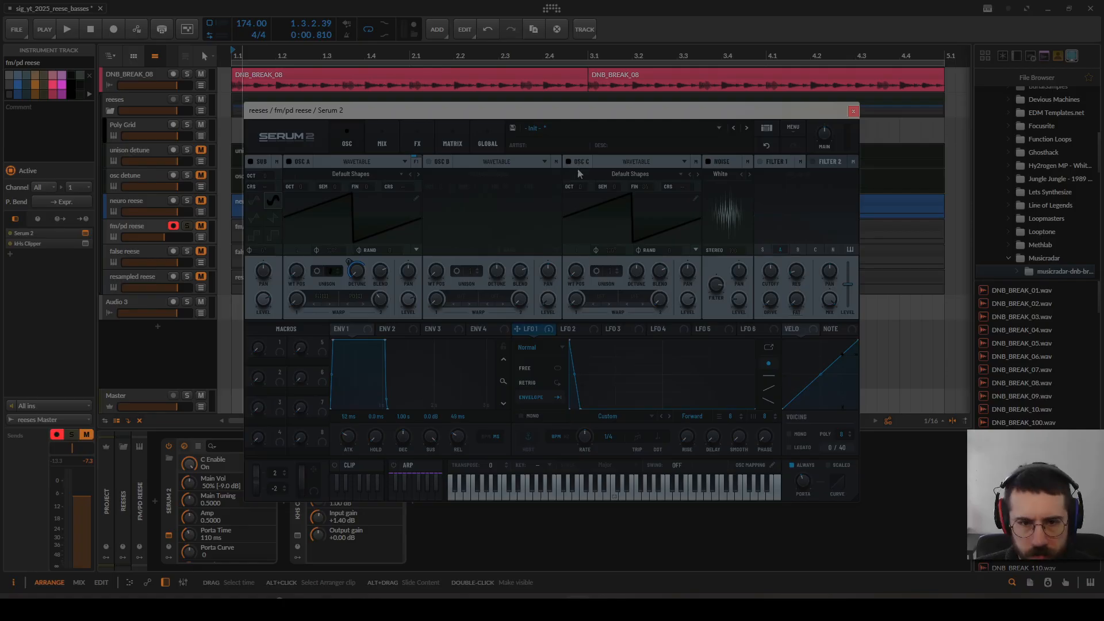
{"action": "left_click", "coordinate": [381, 300]}
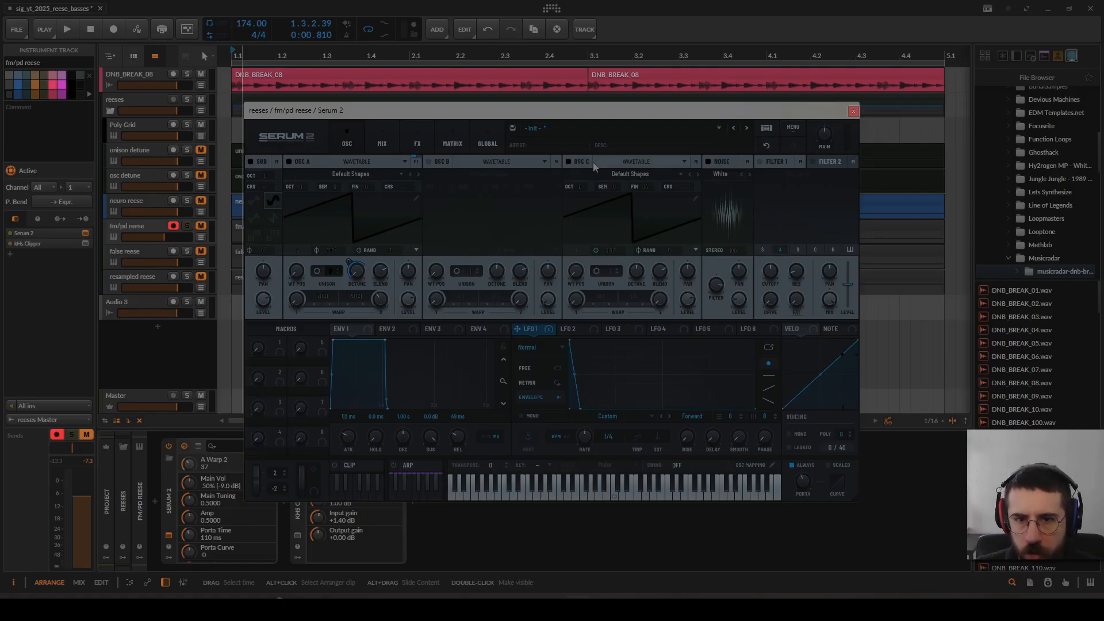
{"action": "left_click", "coordinate": [430, 162]}
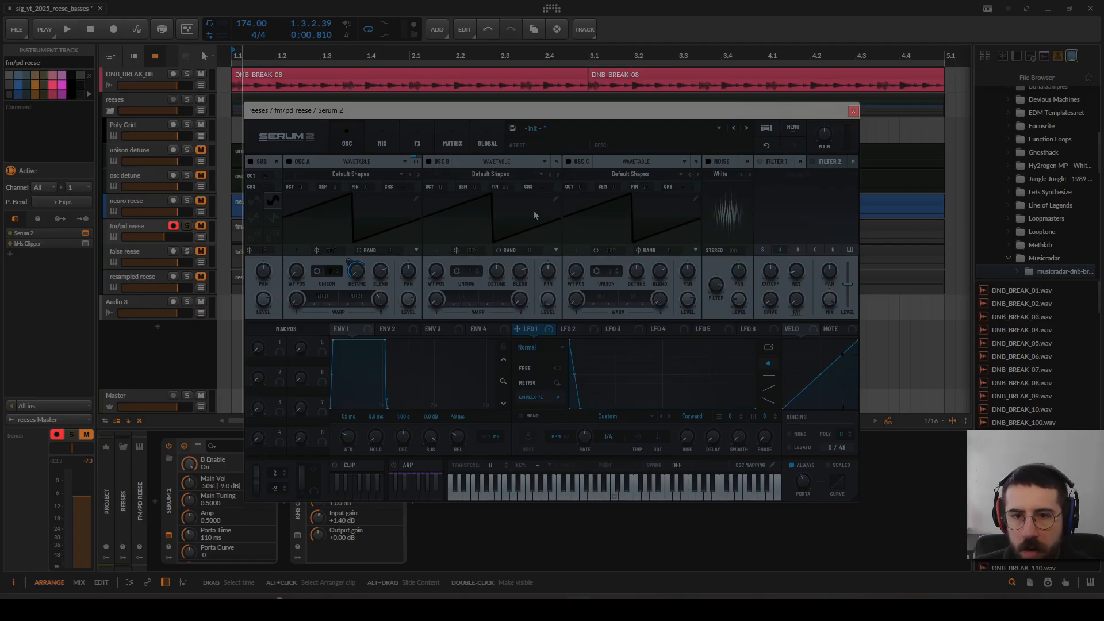
{"action": "left_click", "coordinate": [429, 162]}
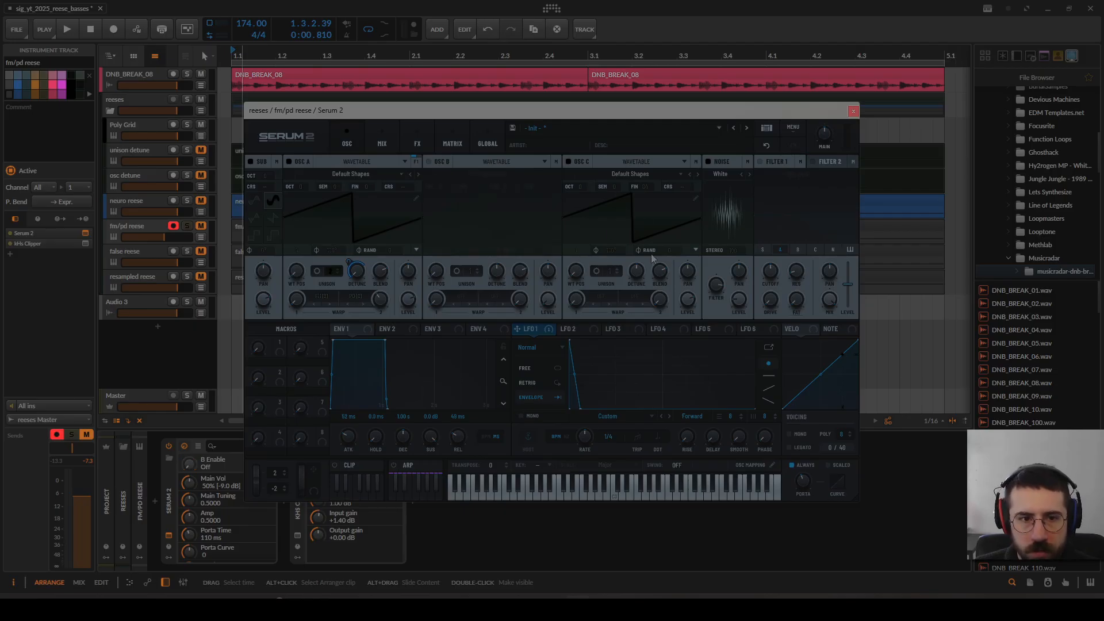
Step: Select the osc detune track and adjust oscillator C's level in the open Serum 2 window
{"action": "left_click", "coordinate": [146, 177]}
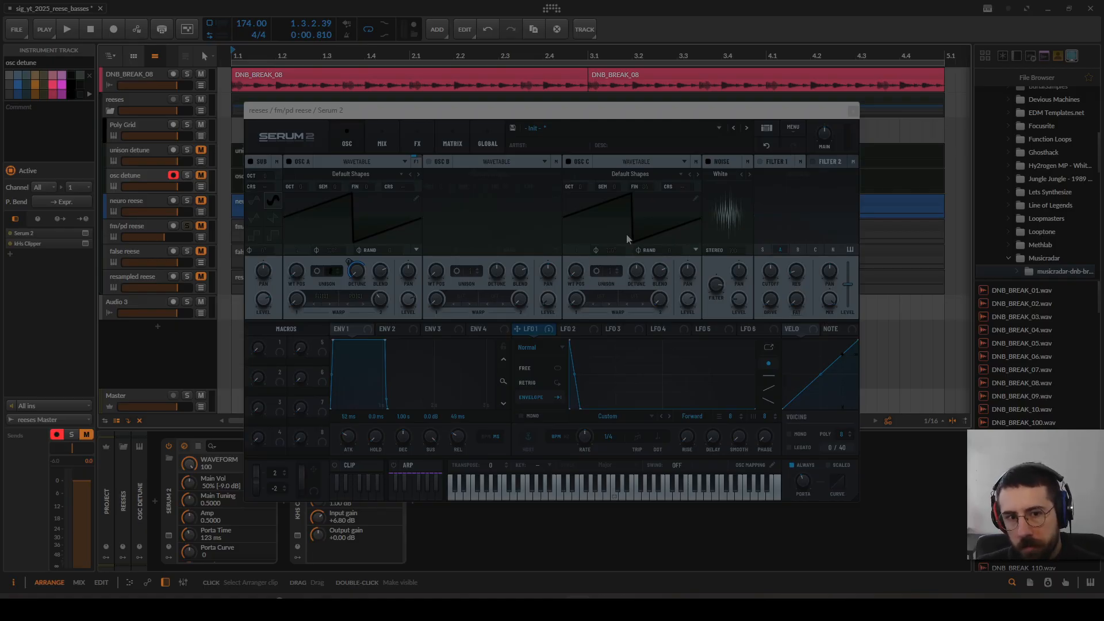
{"action": "left_click", "coordinate": [690, 299]}
{"action": "left_click_drag", "start_coordinate": [678, 377], "coordinate": [689, 295]}
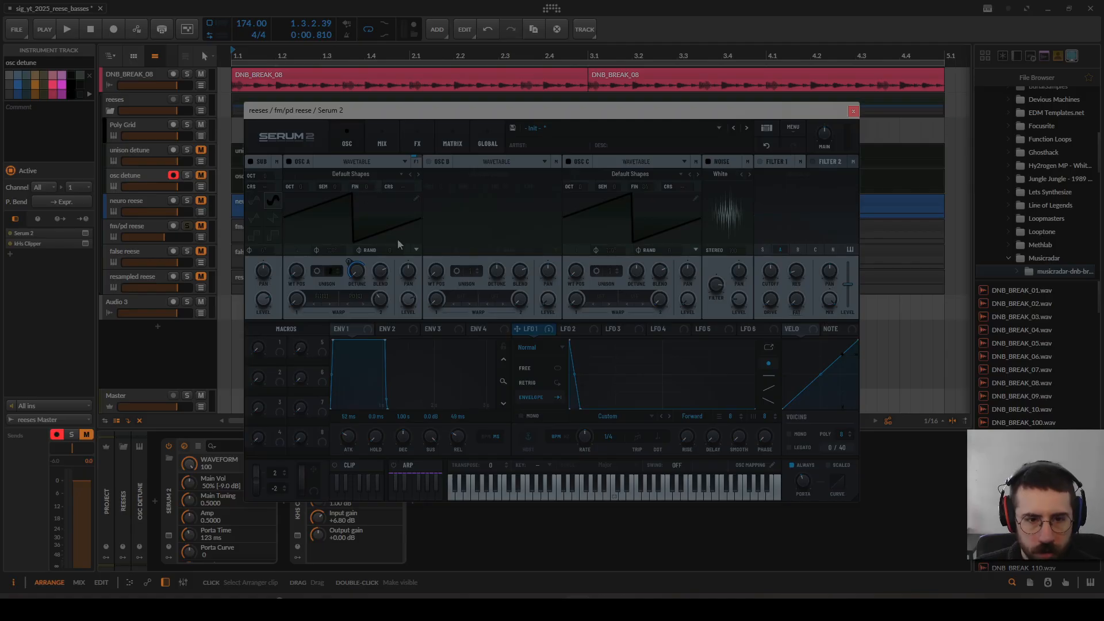
Step: Set oscillator A's second warp amount to 44% and audition the sound with a short playback
{"action": "left_click_drag", "start_coordinate": [379, 294], "coordinate": [398, 305]}
{"action": "key", "text": "space"}
{"action": "key", "text": "space"}
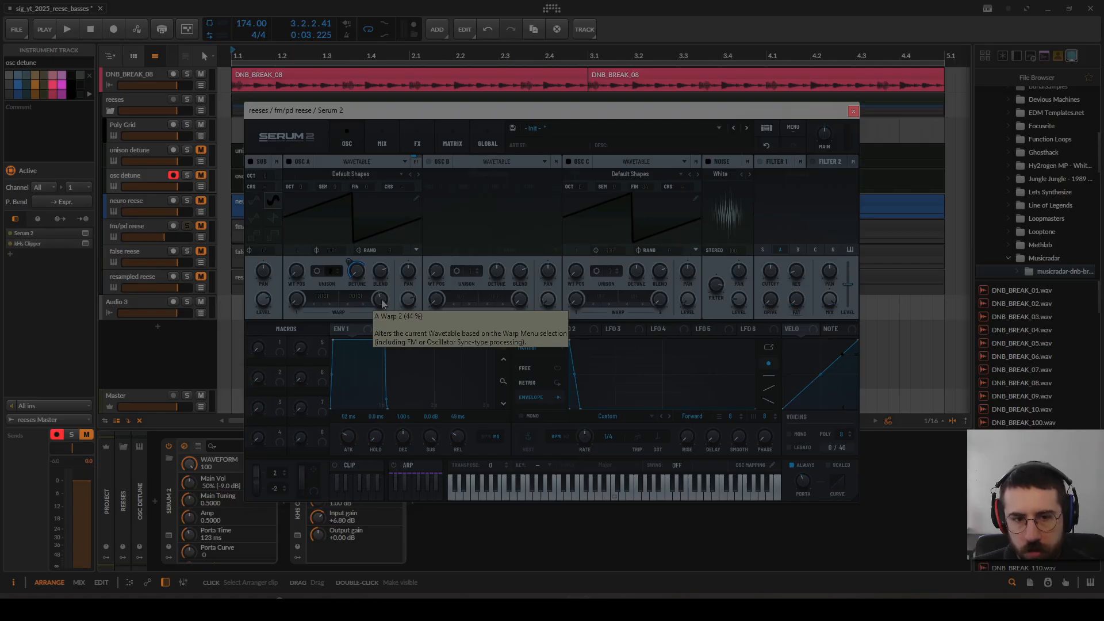
Step: Readjust oscillator A's second warp amount, audition it twice, and turn it down with playback stopped
{"action": "left_click_drag", "start_coordinate": [382, 304], "coordinate": [385, 297]}
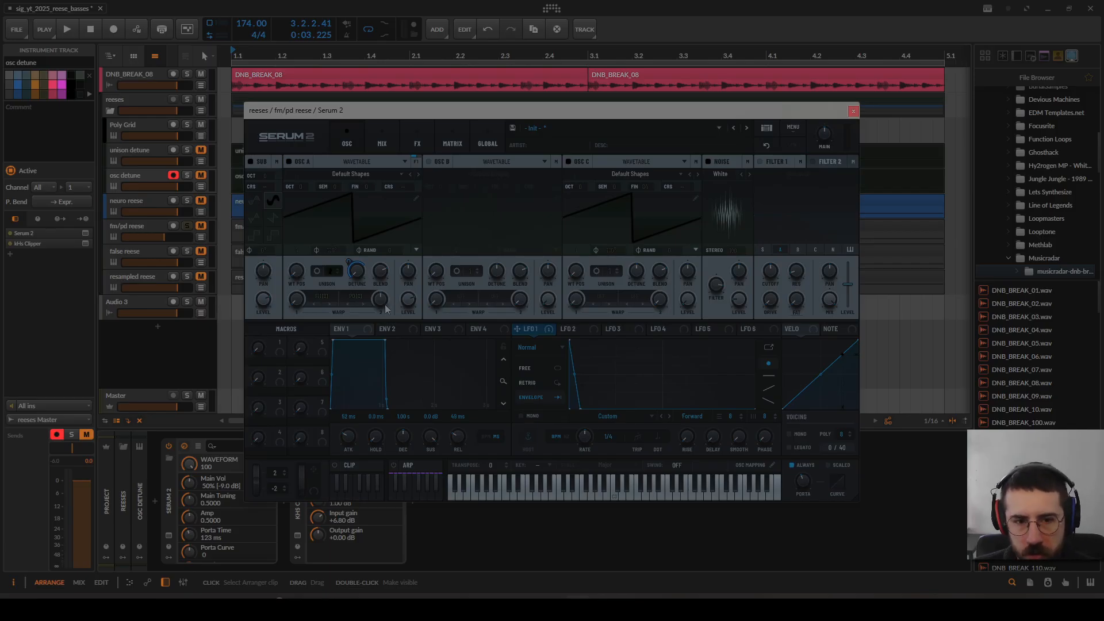
{"action": "left_click_drag", "start_coordinate": [396, 281], "coordinate": [384, 306]}
{"action": "key", "text": "space"}
{"action": "key", "text": "space"}
{"action": "key", "text": "space"}
{"action": "key", "text": "space"}
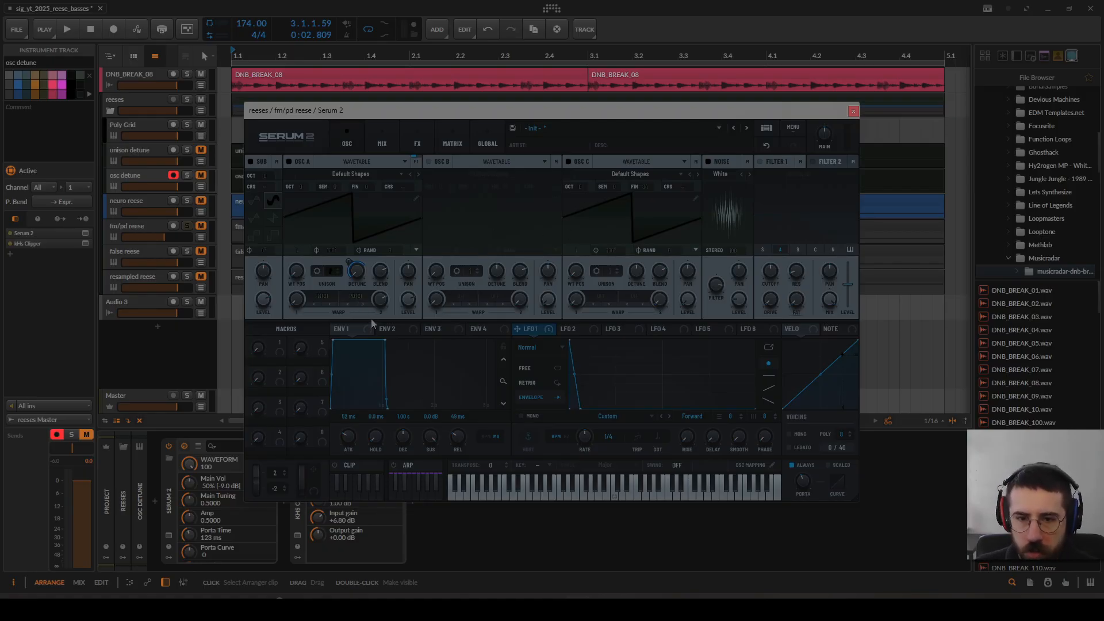
{"action": "left_click_drag", "start_coordinate": [380, 301], "coordinate": [380, 333]}
{"action": "left_click_drag", "start_coordinate": [380, 333], "coordinate": [379, 335]}
Step: Raise oscillator C by two octaves, audition it, reset its octave to the default, and audition again
{"action": "left_click_drag", "start_coordinate": [582, 187], "coordinate": [589, 171]}
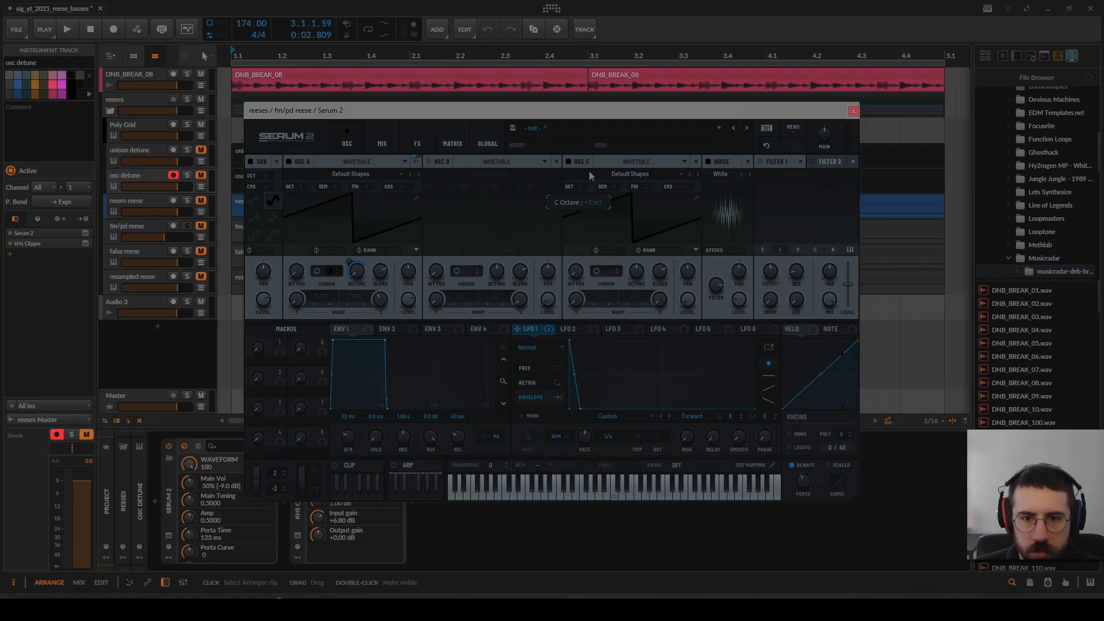
{"action": "key", "text": "space"}
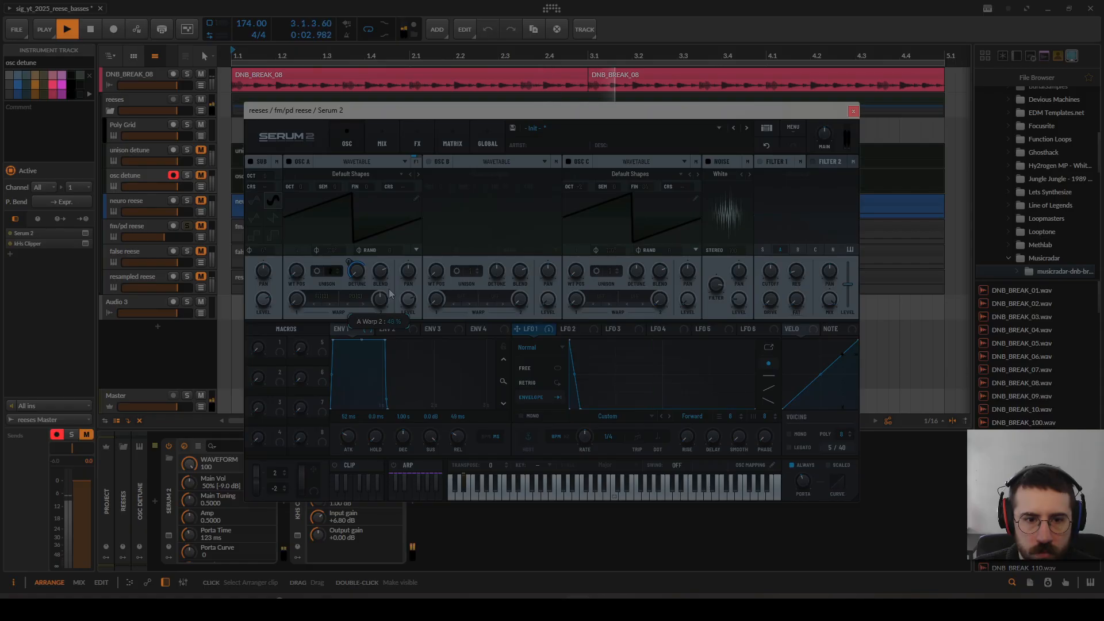
{"action": "double_click", "coordinate": [583, 186]}
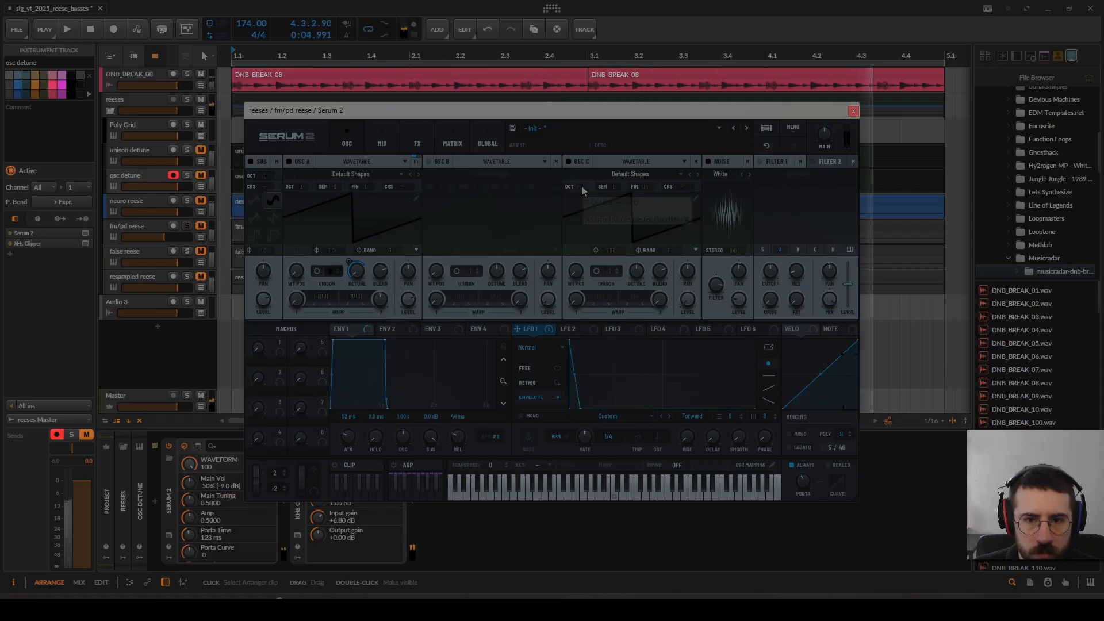
{"action": "key", "text": "space"}
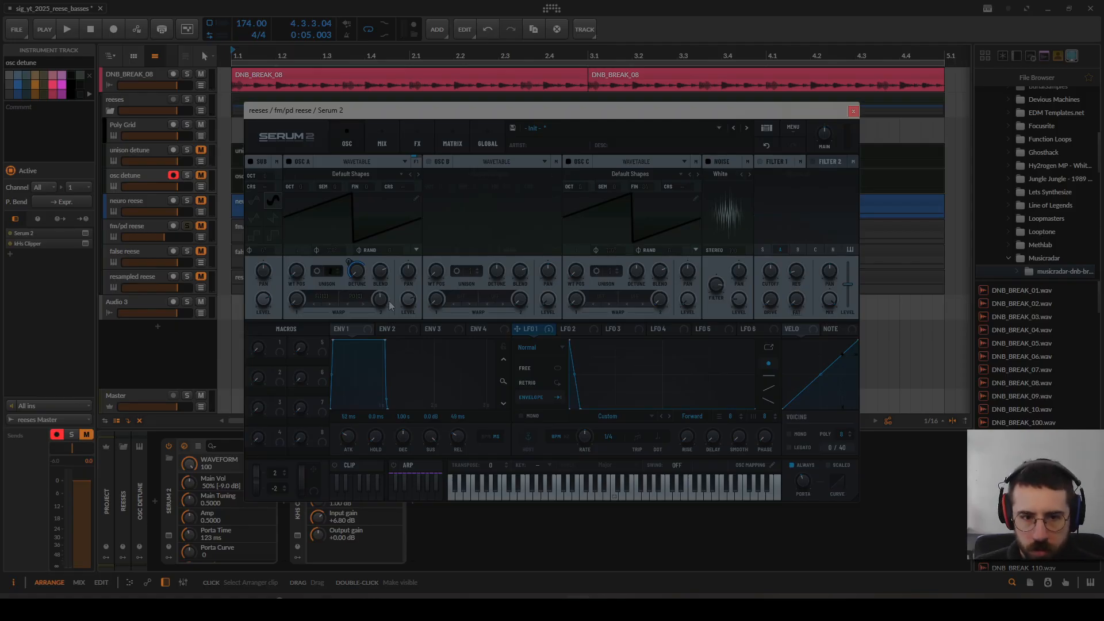
{"action": "key", "text": "space"}
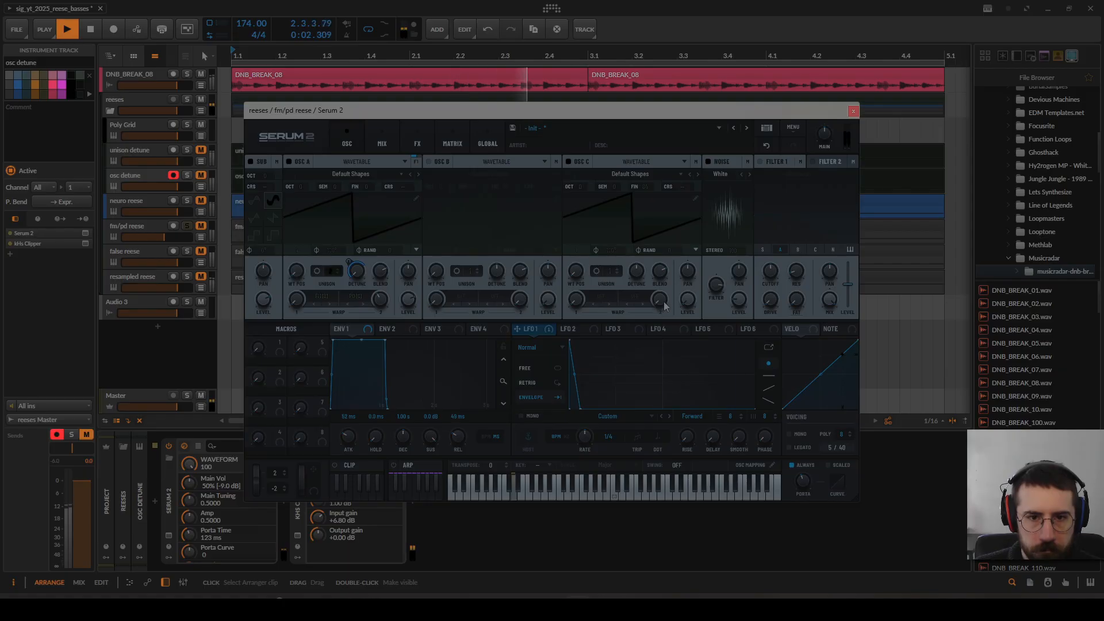
{"action": "key", "text": "space"}
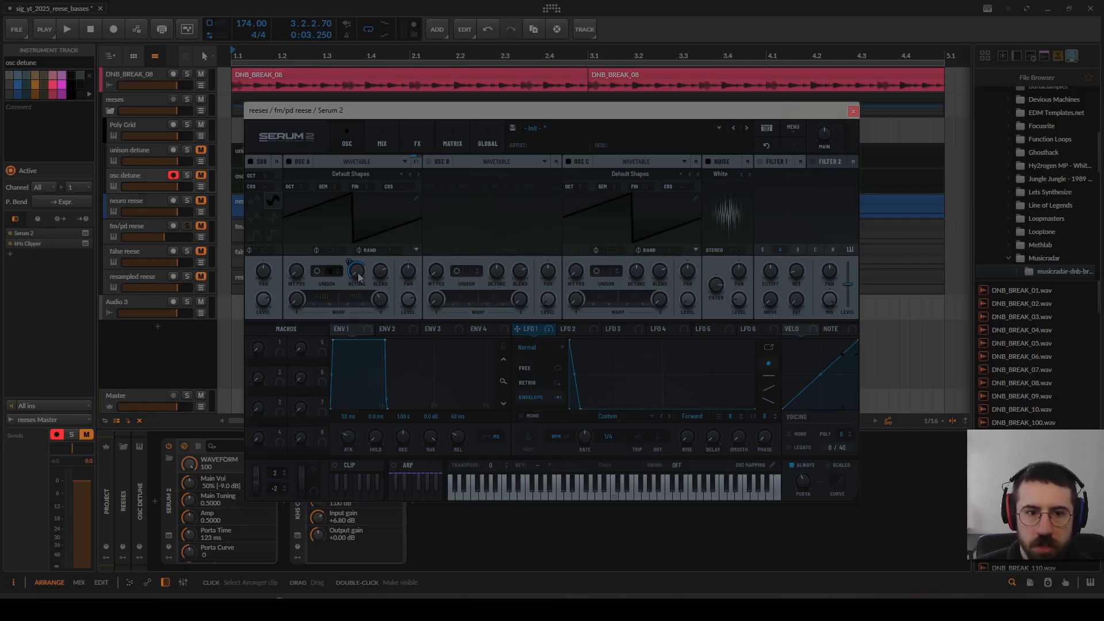
Step: View the fm/pd reese's effects chain, and replace its window with the false reese track's Serum 2
{"action": "left_click", "coordinate": [420, 139]}
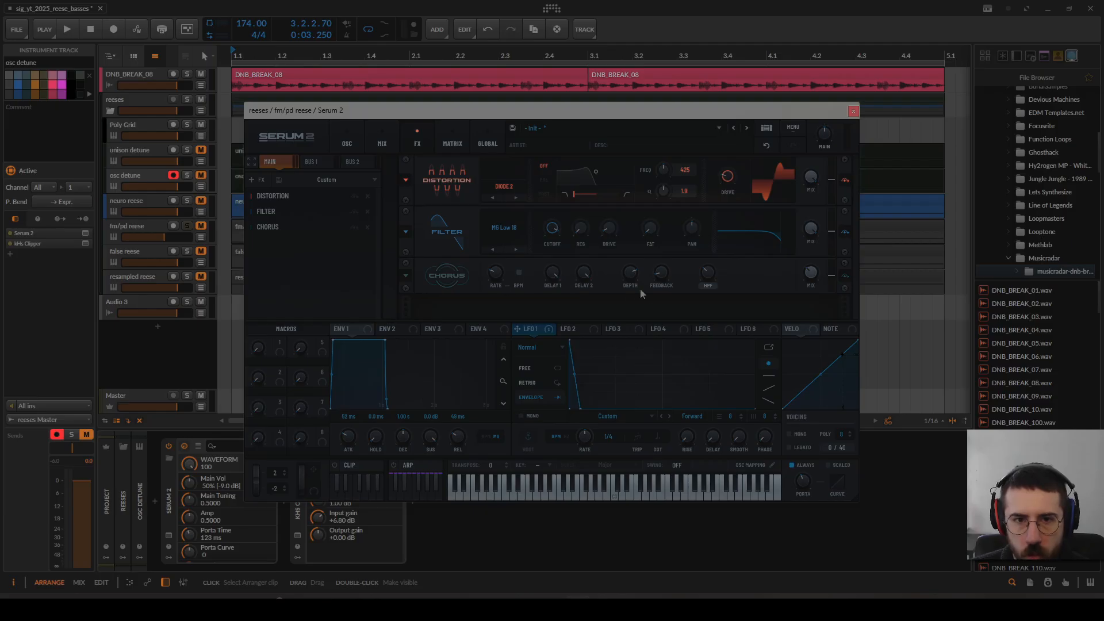
{"action": "left_click", "coordinate": [853, 111]}
{"action": "left_click", "coordinate": [153, 254]}
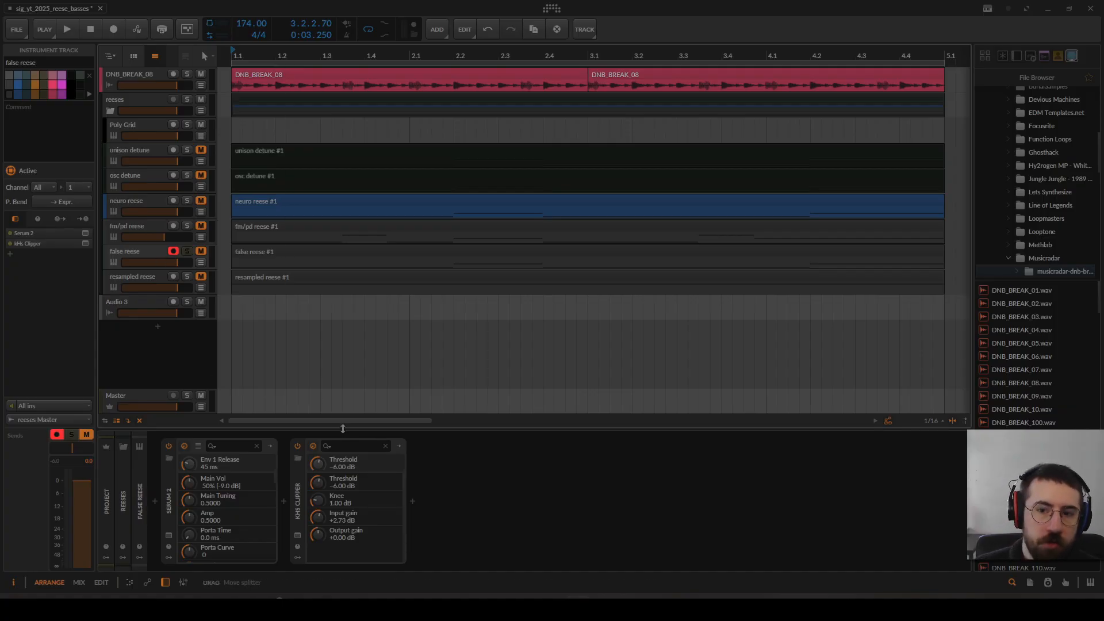
{"action": "left_click", "coordinate": [169, 536]}
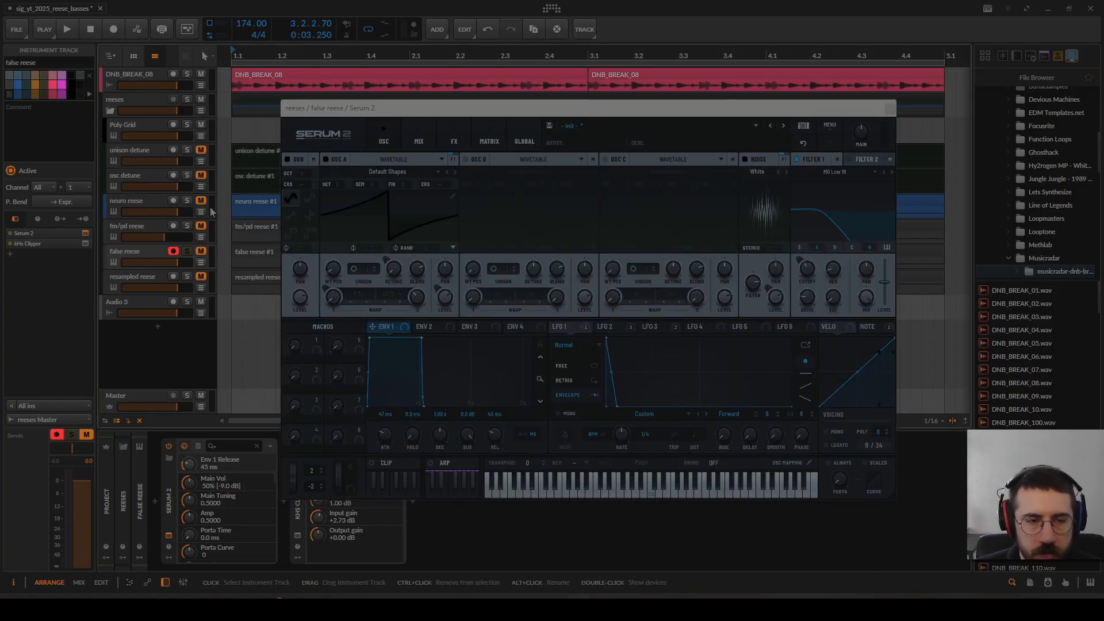
Step: Audition the false reese before and after bypassing LFO 1's modulation of oscillator A's unison detune
{"action": "key", "text": "space"}
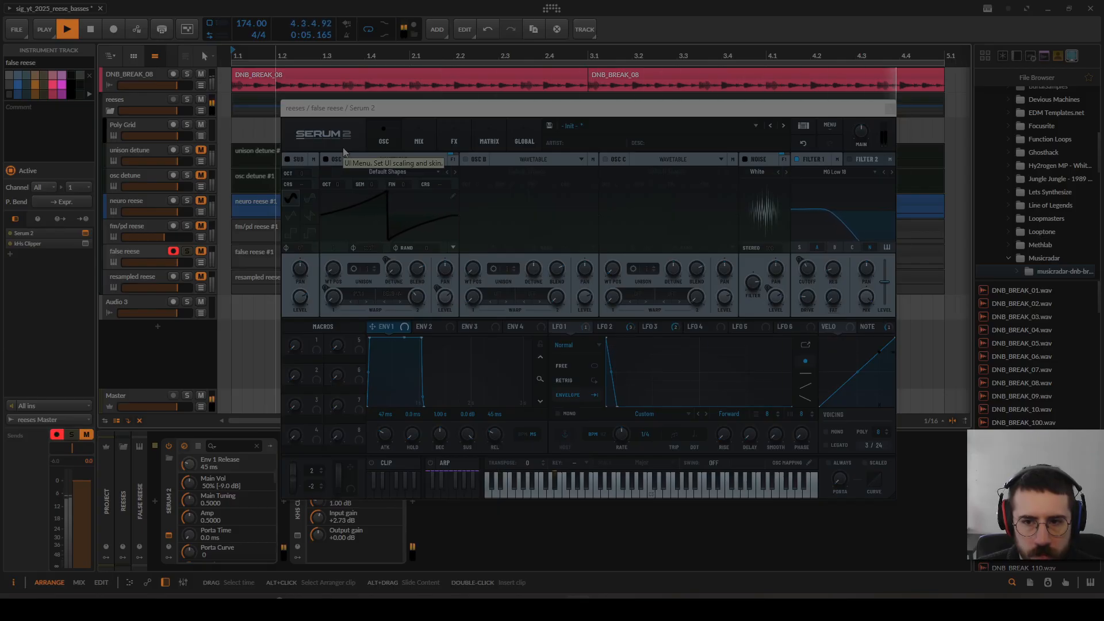
{"action": "key", "text": "space"}
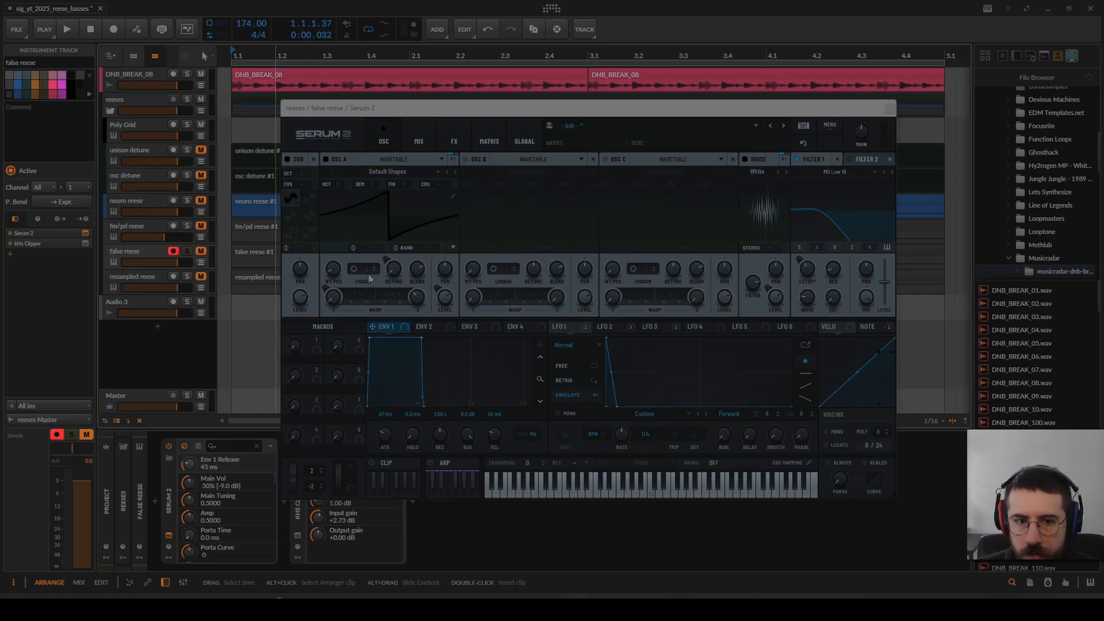
{"action": "left_click", "coordinate": [562, 325]}
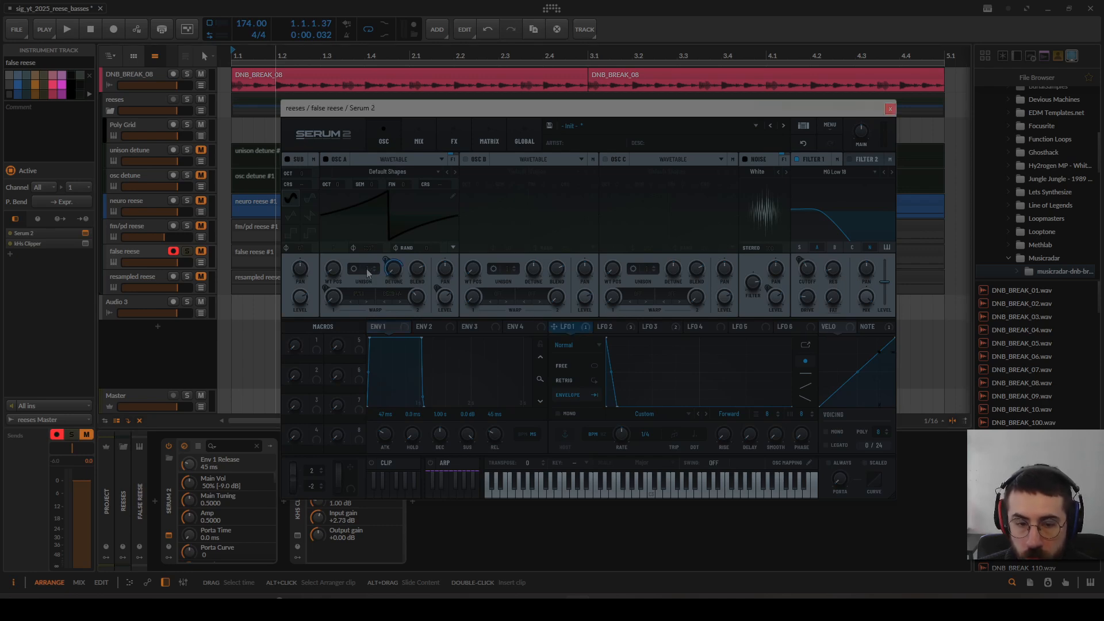
{"action": "right_click", "coordinate": [388, 263]}
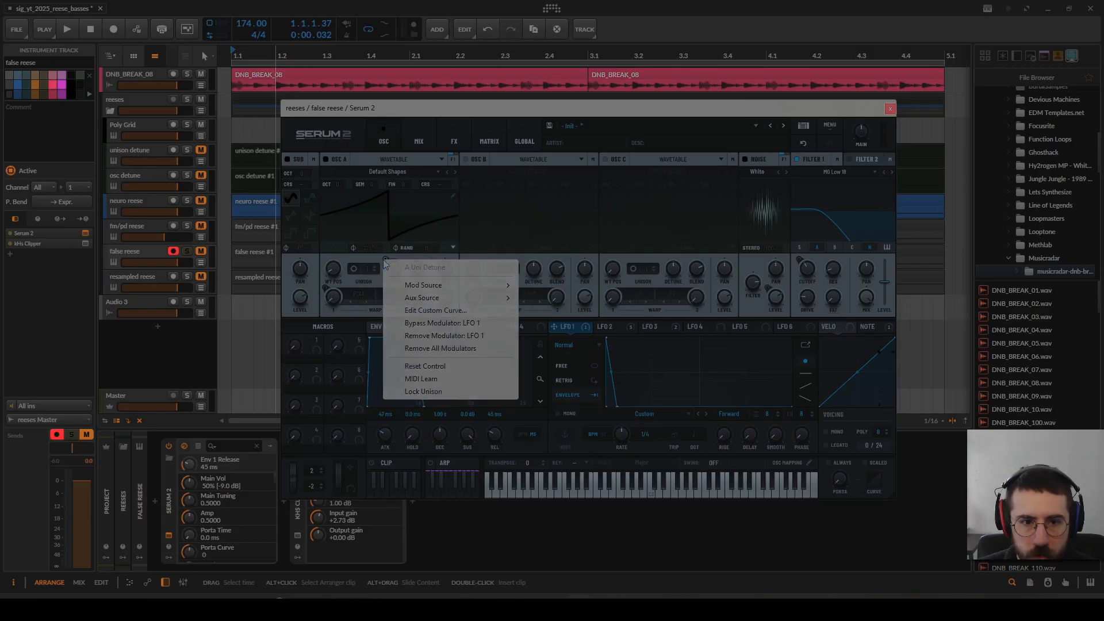
{"action": "left_click", "coordinate": [425, 324]}
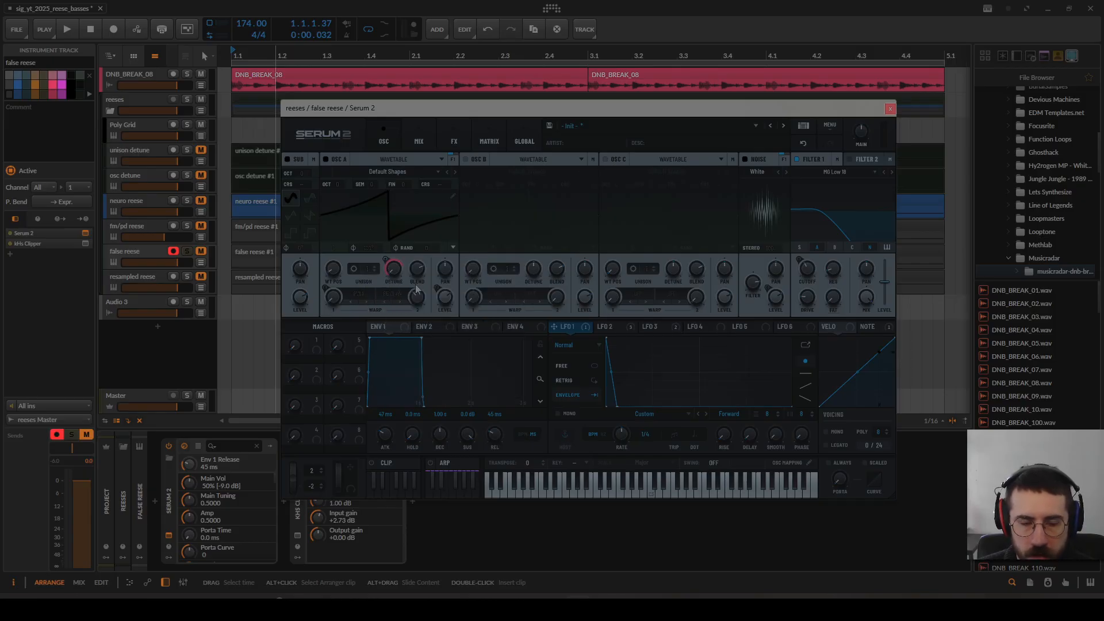
{"action": "key", "text": "space"}
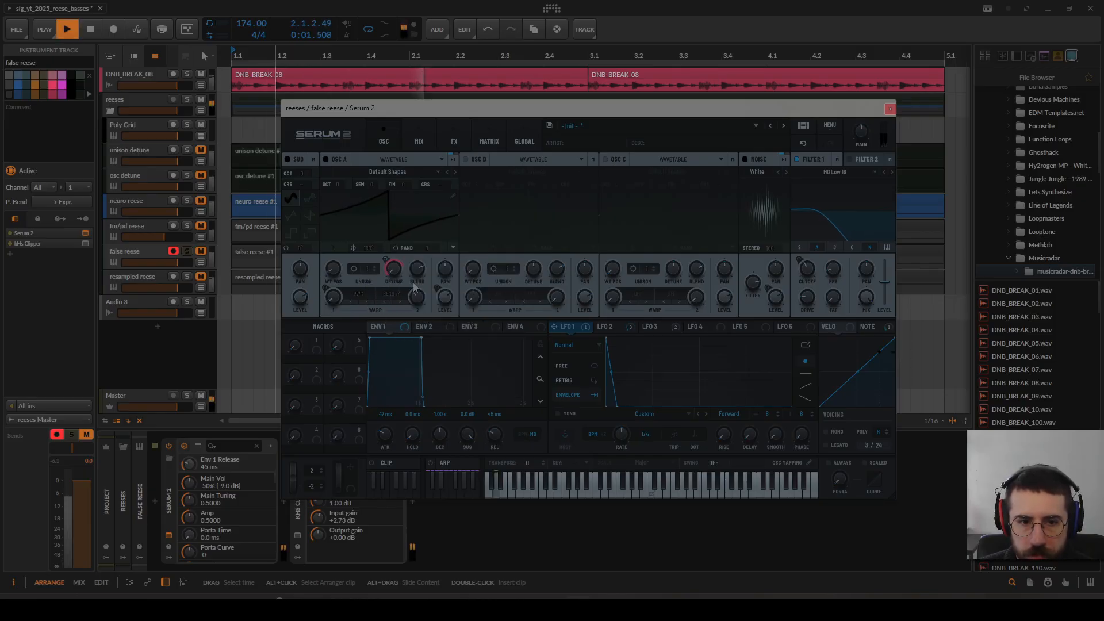
{"action": "key", "text": "space"}
Step: Audition the false reese with its chorus effect bypassed, and re-enable the chorus
{"action": "left_click", "coordinate": [447, 138]}
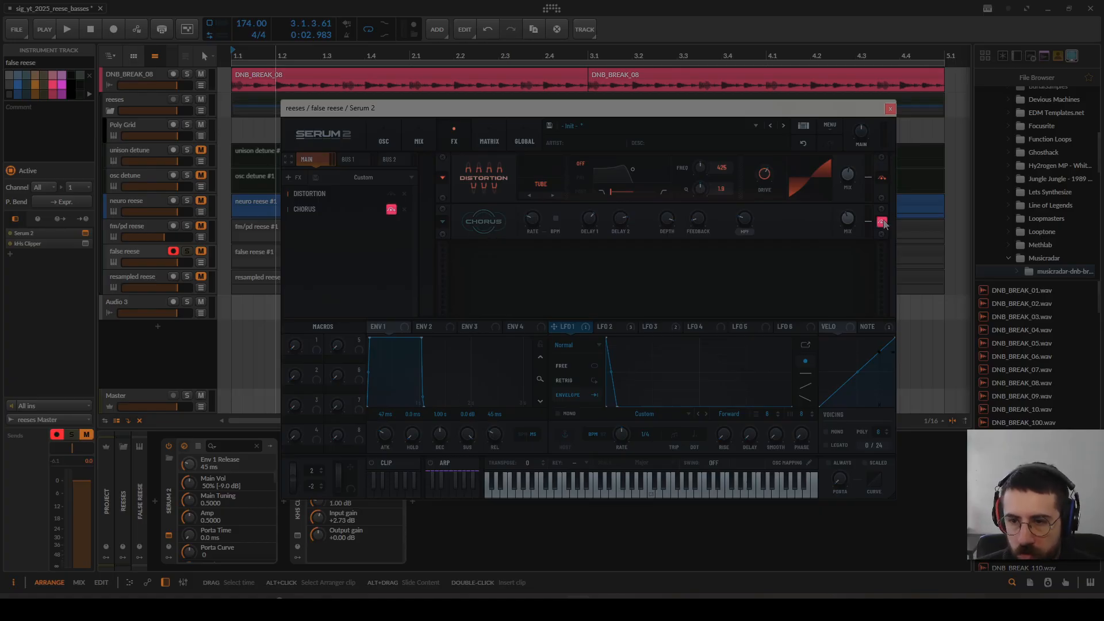
{"action": "key", "text": "space"}
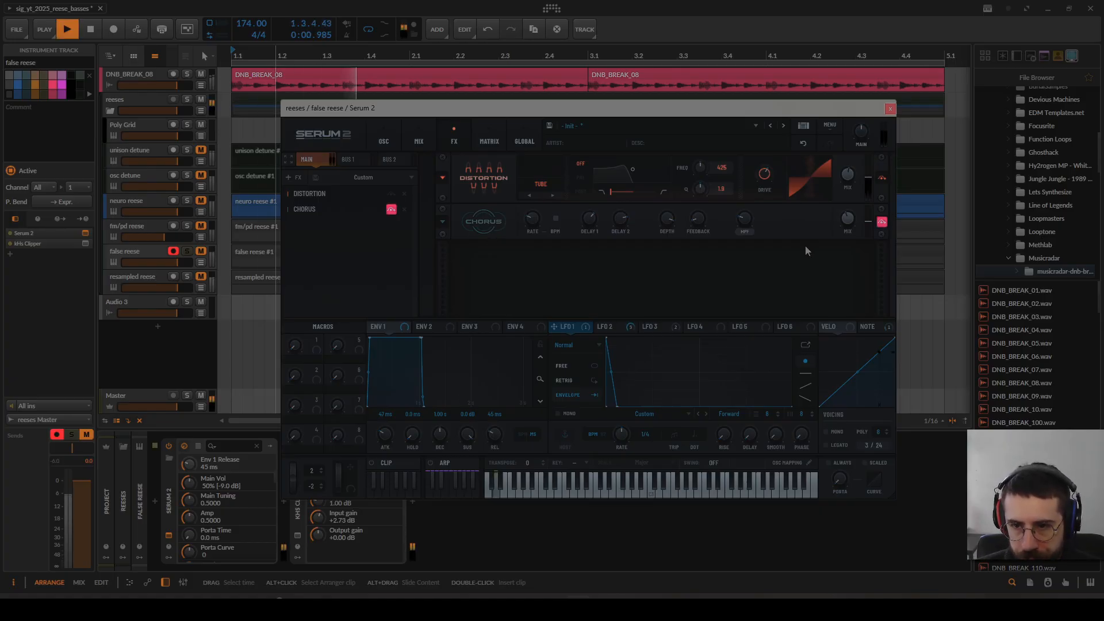
{"action": "key", "text": "space"}
{"action": "left_click", "coordinate": [882, 221]}
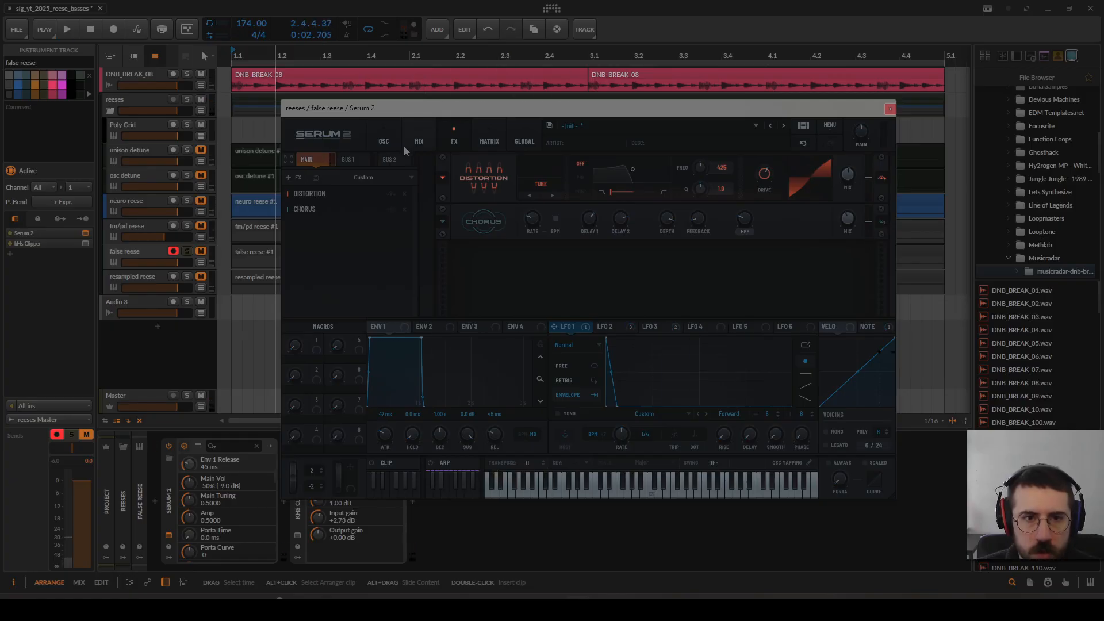
Step: Return to the oscillator page, set LFO 2 to Retrig mode, and audition the false reese
{"action": "left_click", "coordinate": [389, 142]}
{"action": "left_click_drag", "start_coordinate": [534, 116], "coordinate": [501, 101]}
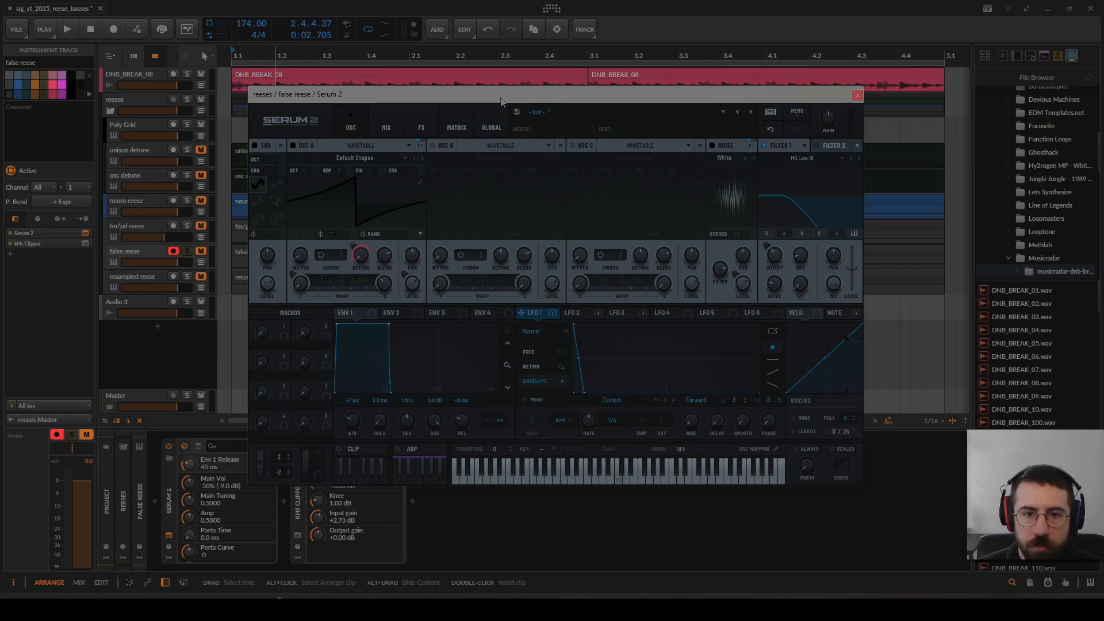
{"action": "left_click", "coordinate": [580, 314]}
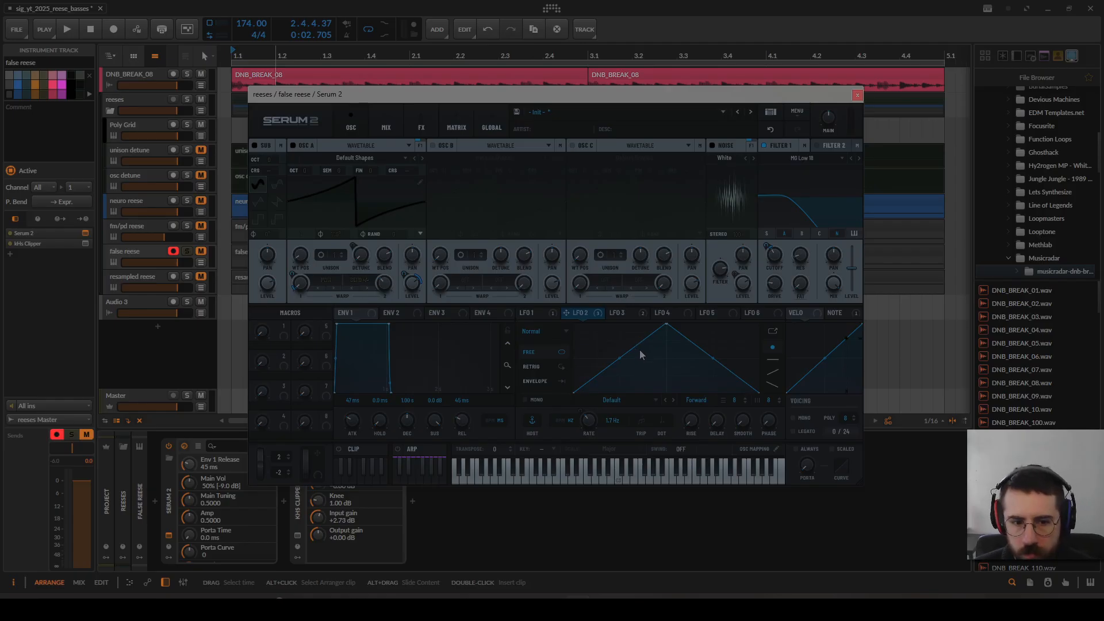
{"action": "left_click", "coordinate": [539, 369]}
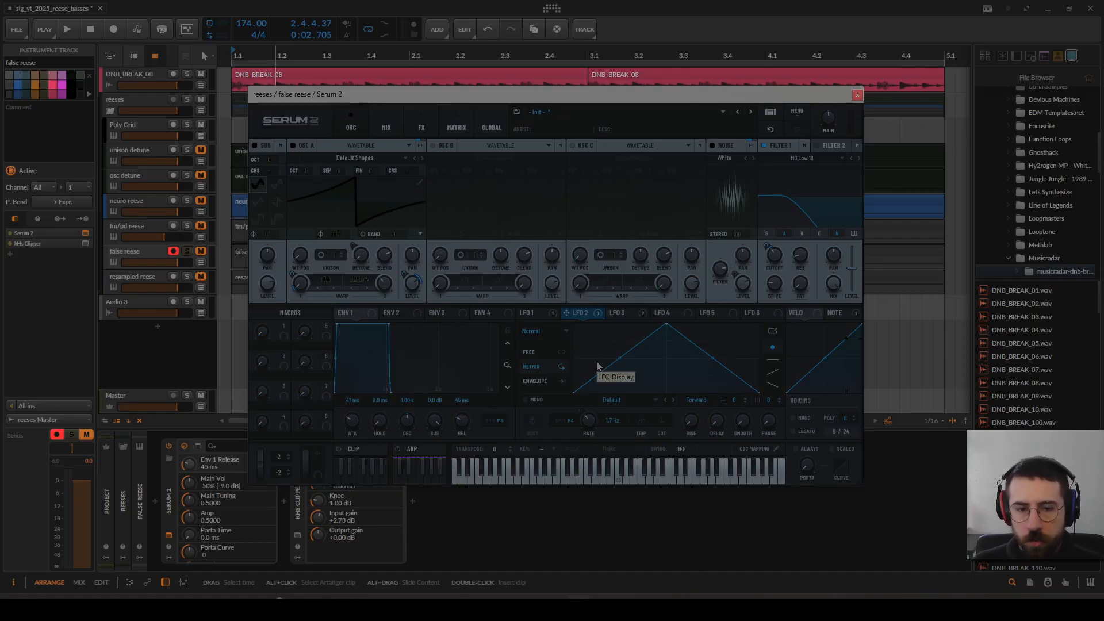
{"action": "left_click_drag", "start_coordinate": [634, 99], "coordinate": [627, 100]}
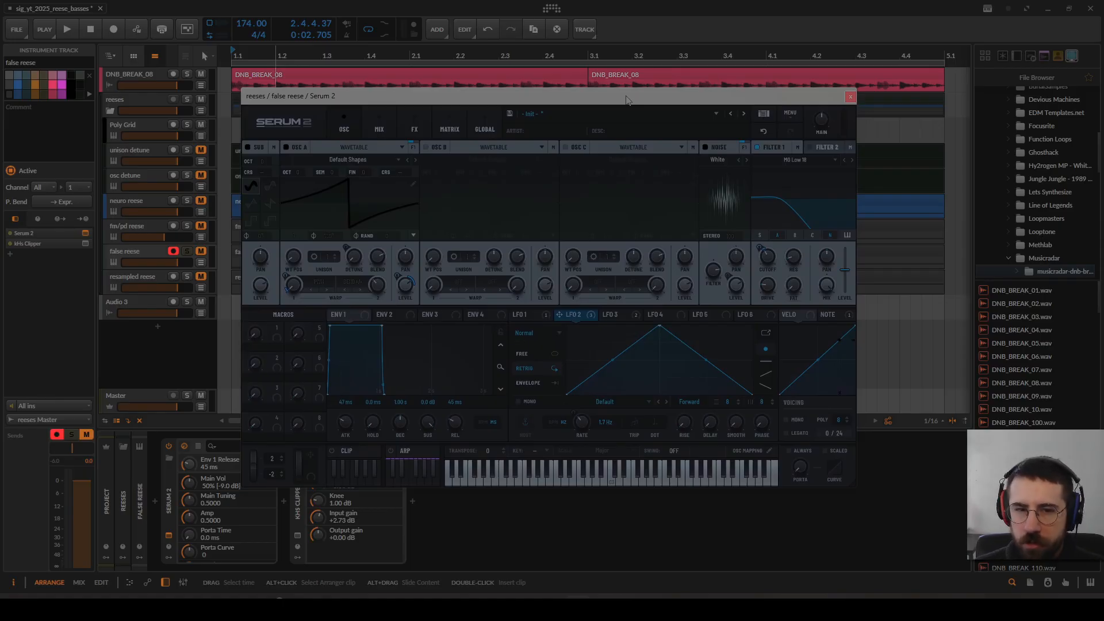
{"action": "key", "text": "space"}
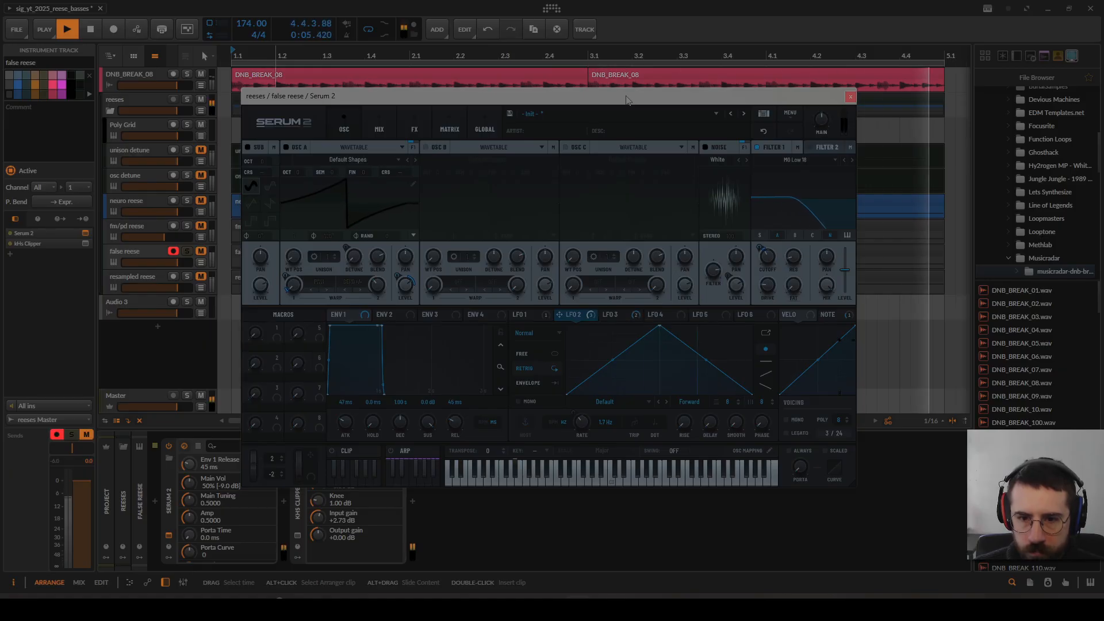
{"action": "key", "text": "space"}
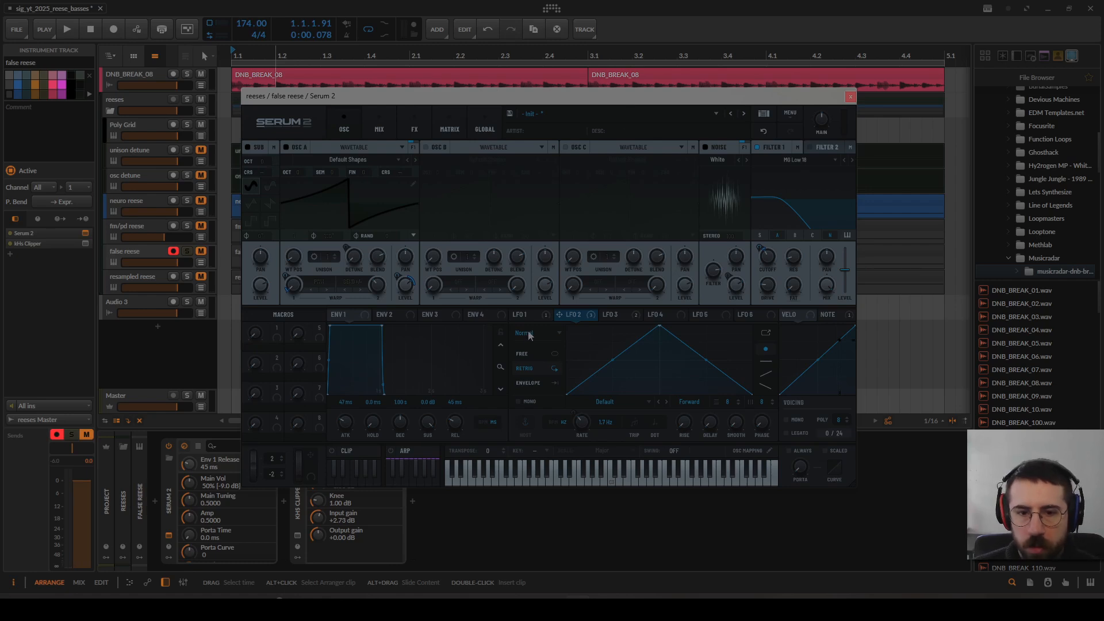
Step: Switch LFO 2 to Free mode, bypass the Note modulation of its rate, and audition the sound
{"action": "left_click", "coordinate": [529, 355]}
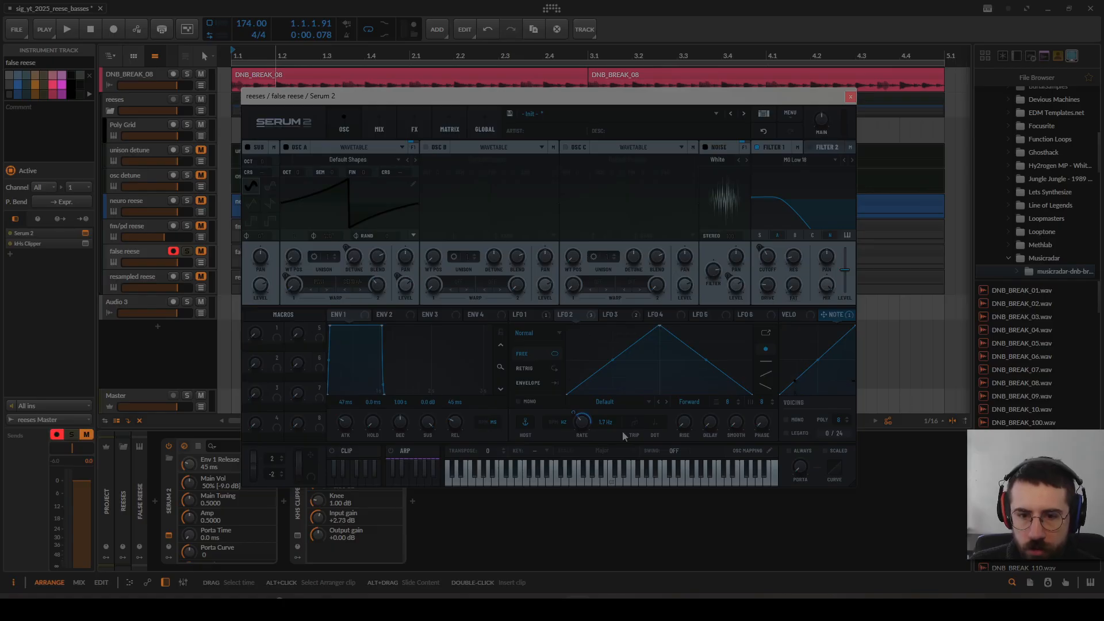
{"action": "mouse_move", "coordinate": [583, 426]}
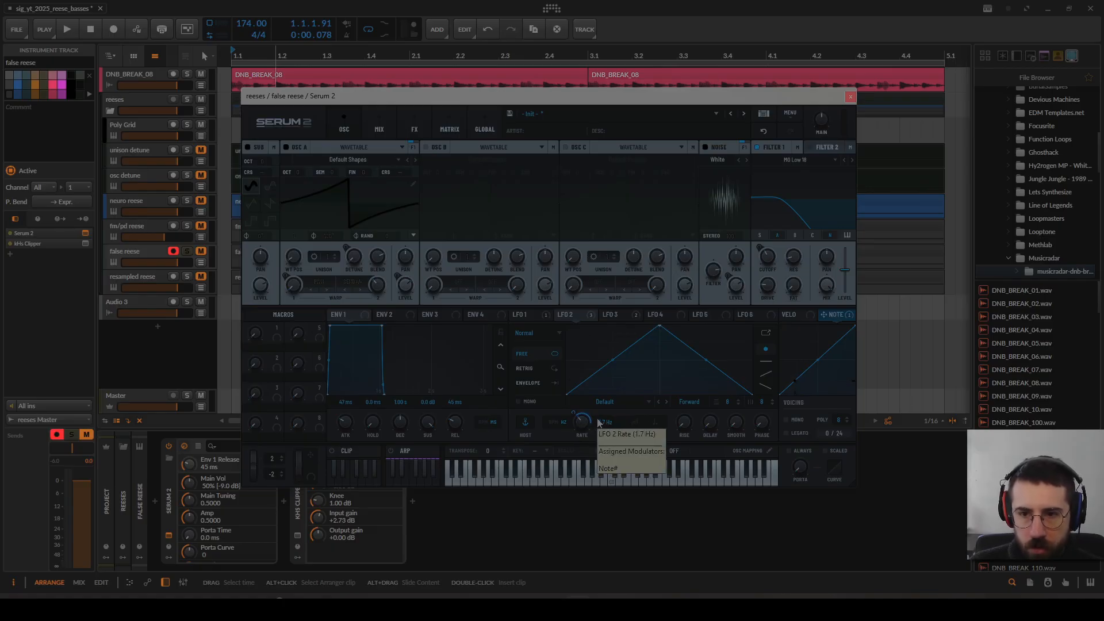
{"action": "right_click", "coordinate": [832, 320]}
{"action": "left_click", "coordinate": [636, 353]}
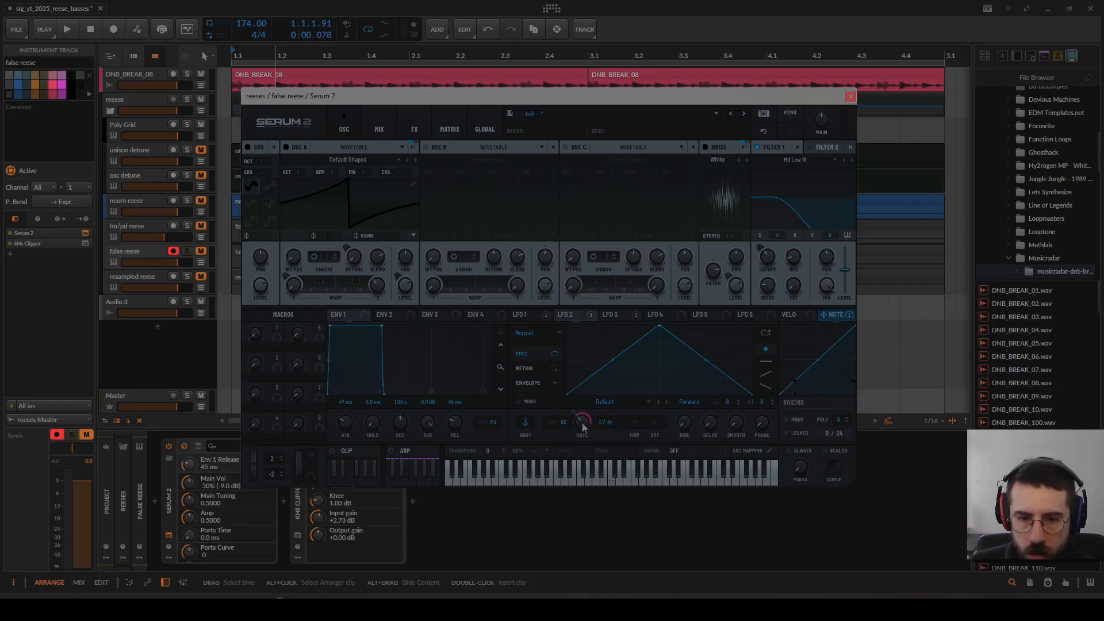
{"action": "mouse_move", "coordinate": [583, 424]}
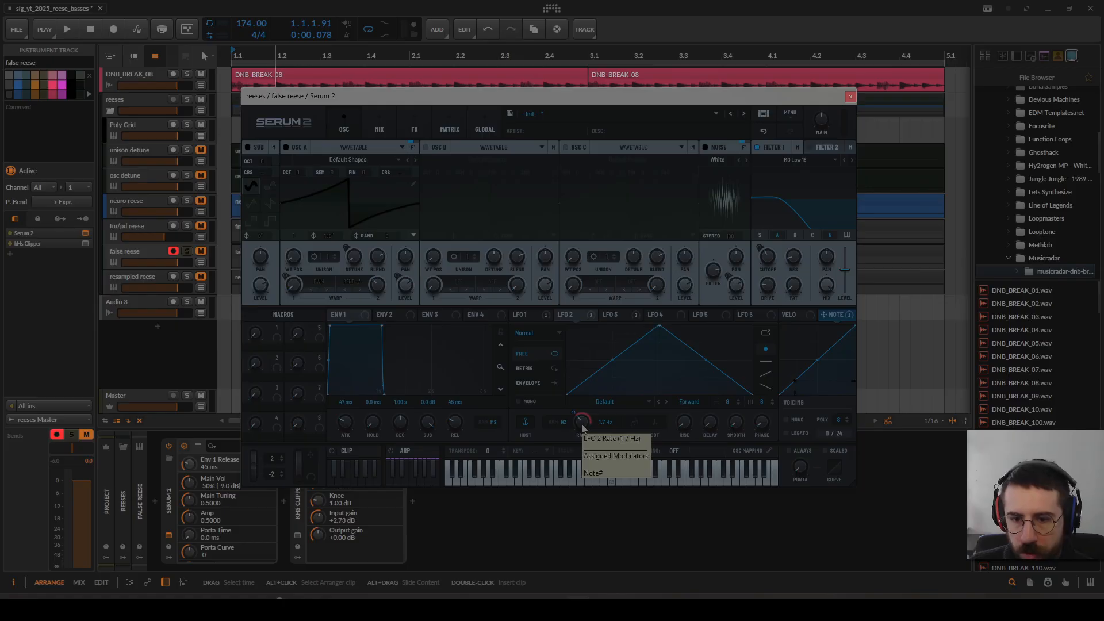
{"action": "key", "text": "space"}
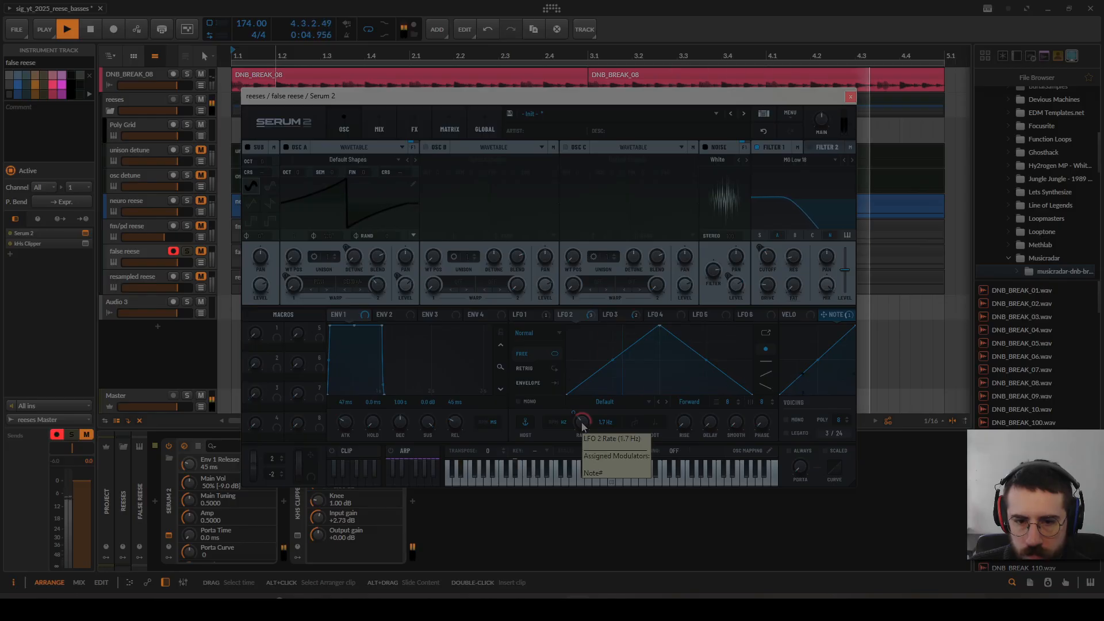
{"action": "key", "text": "space"}
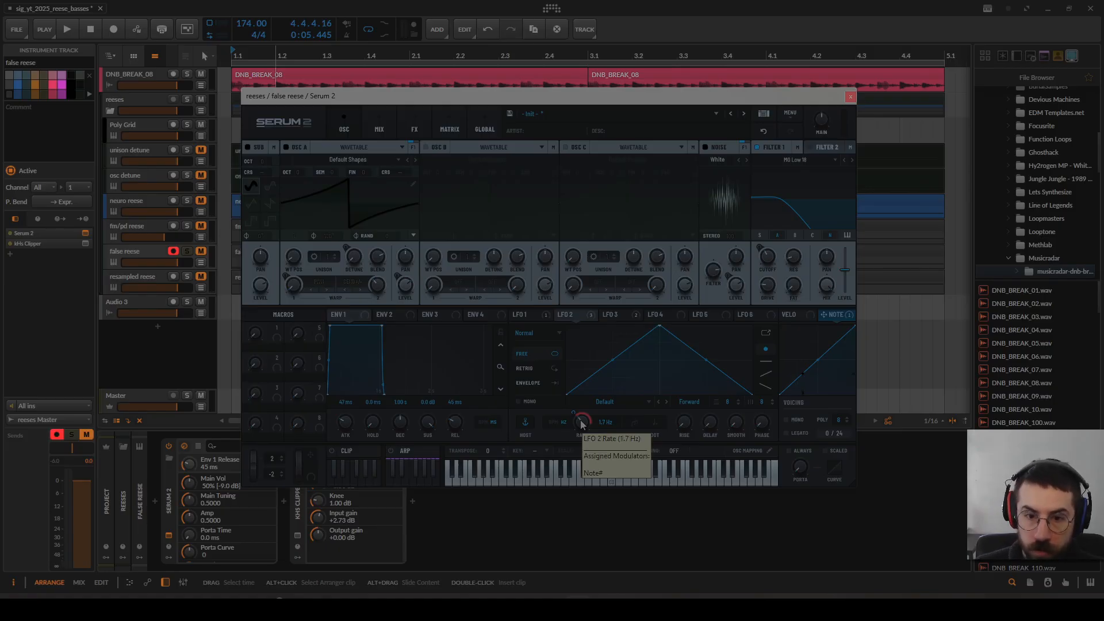
Step: Audition the false reese with LFO 2 in Retrig mode, and again in Free mode with the Note modulation of its rate active
{"action": "left_click", "coordinate": [532, 369]}
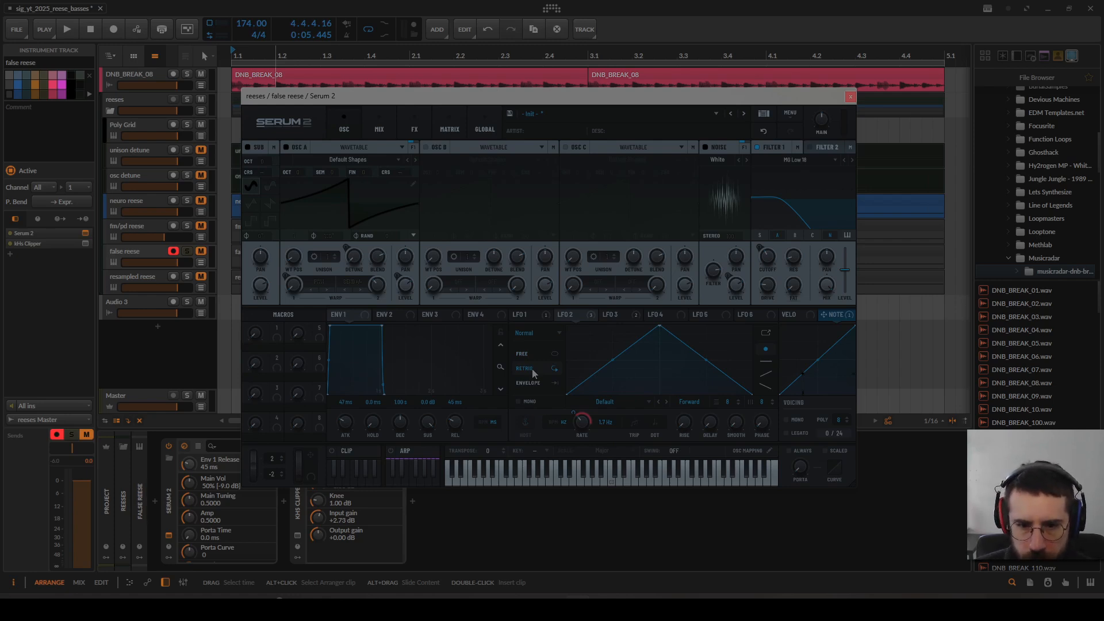
{"action": "key", "text": "space"}
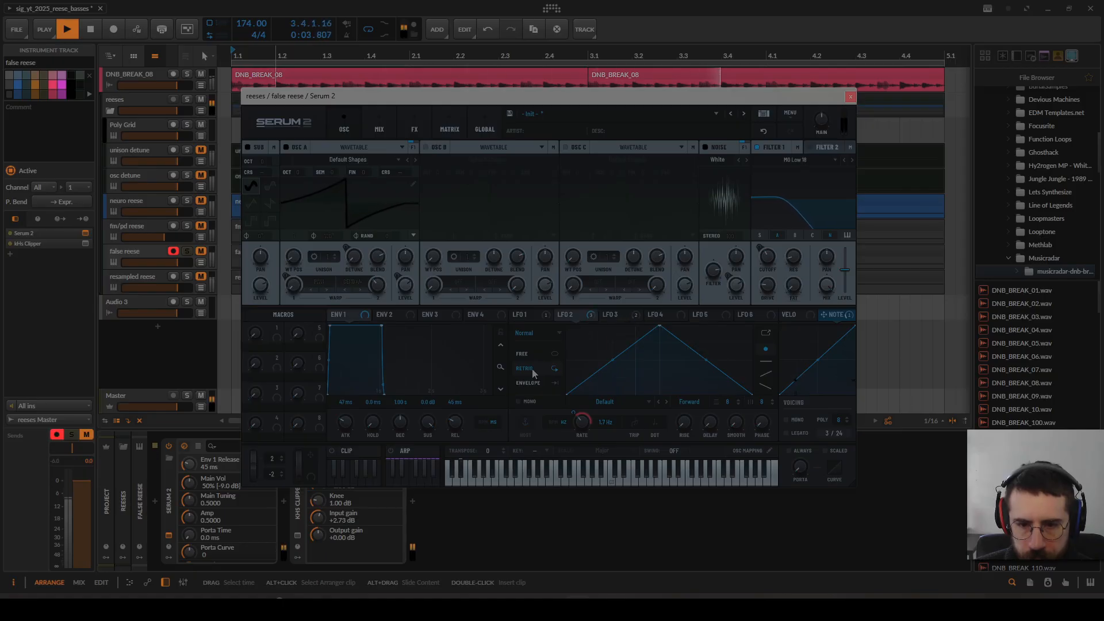
{"action": "key", "text": "space"}
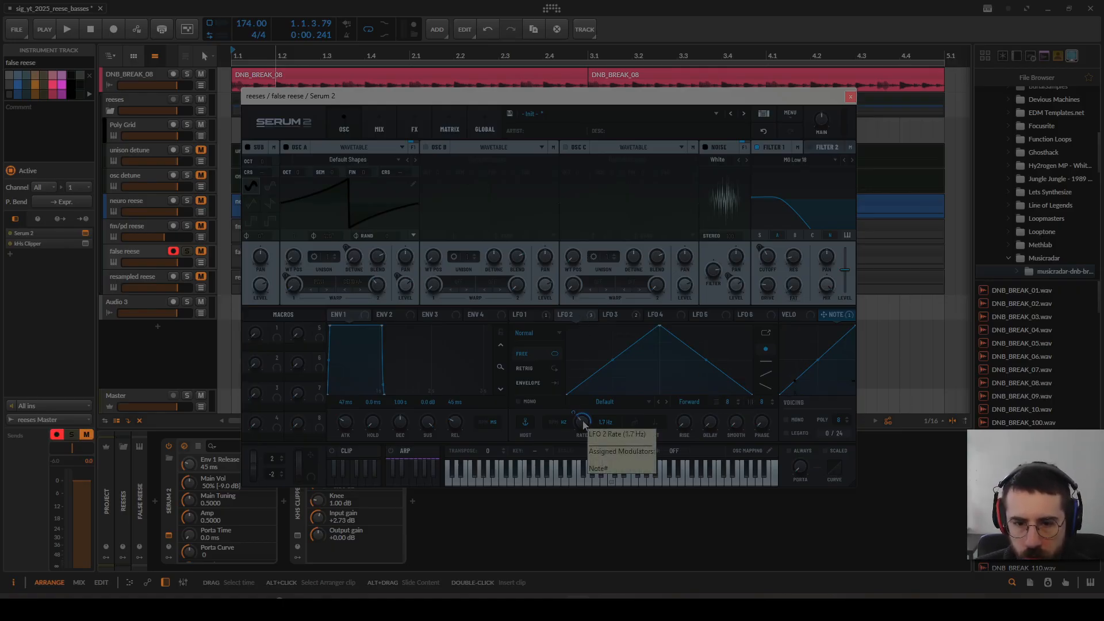
{"action": "key", "text": "space"}
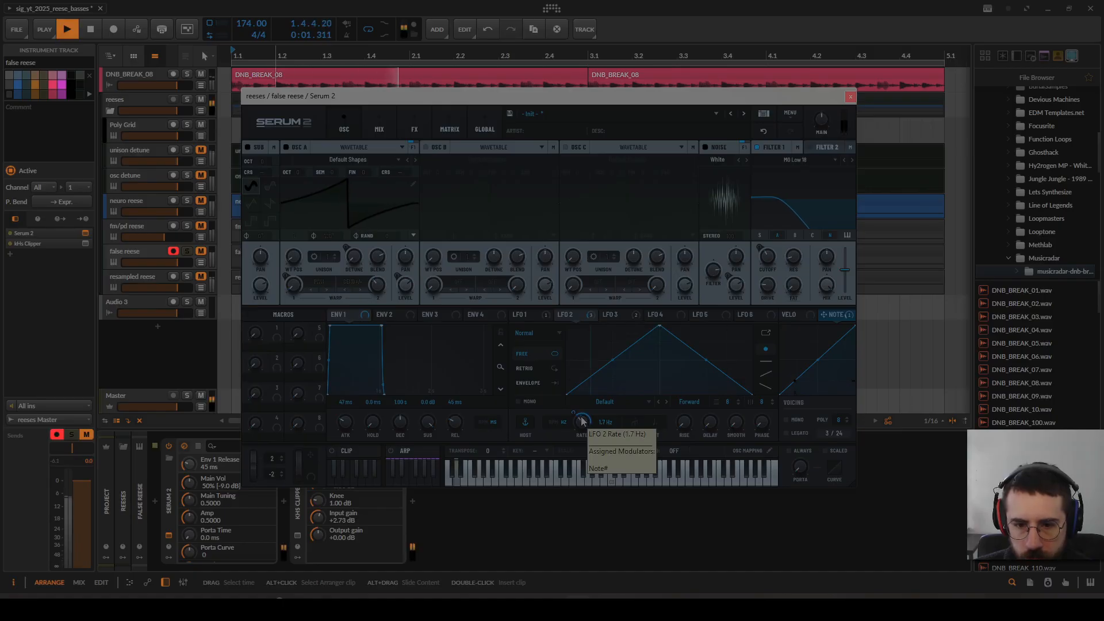
{"action": "key", "text": "space"}
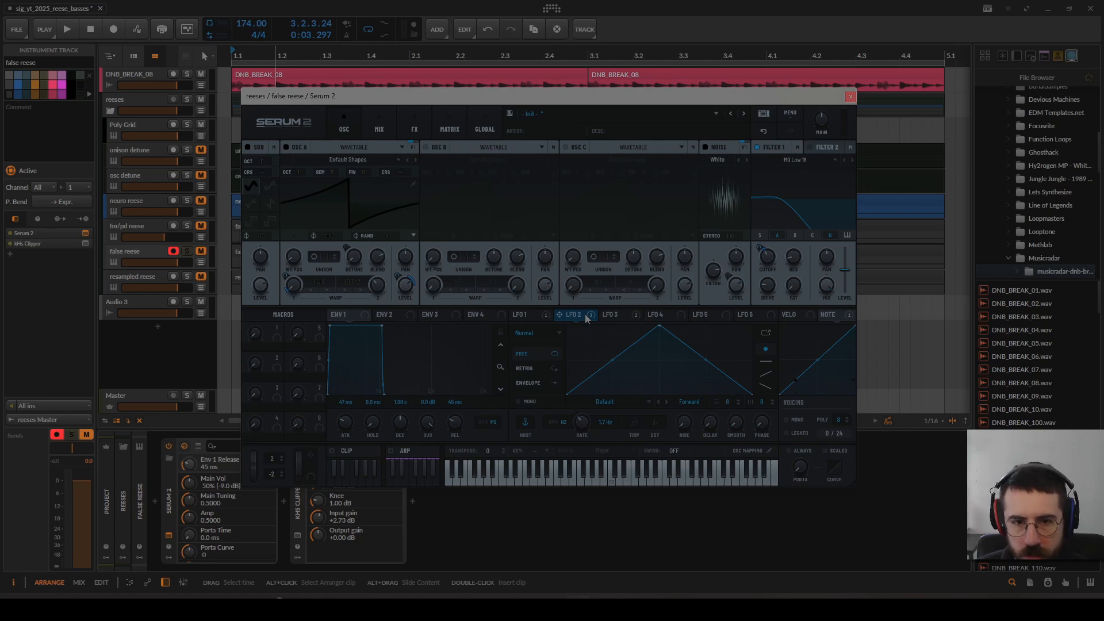
Step: Bypass LFO 2's modulation of oscillator A's PWM warp and audition the false reese
{"action": "mouse_move", "coordinate": [407, 290]}
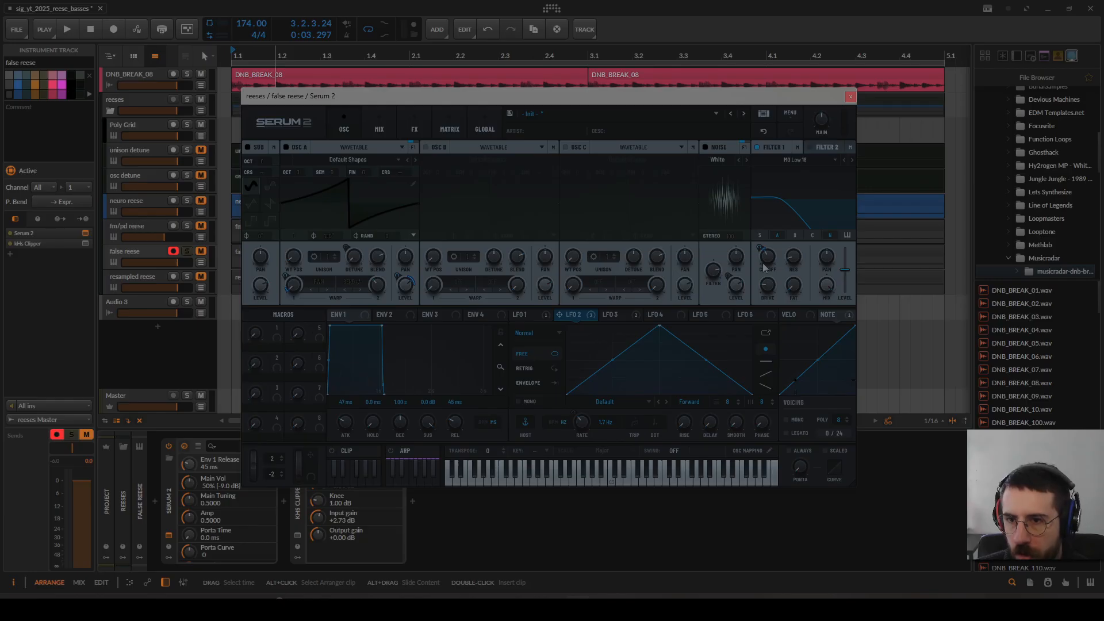
{"action": "mouse_move", "coordinate": [769, 263]}
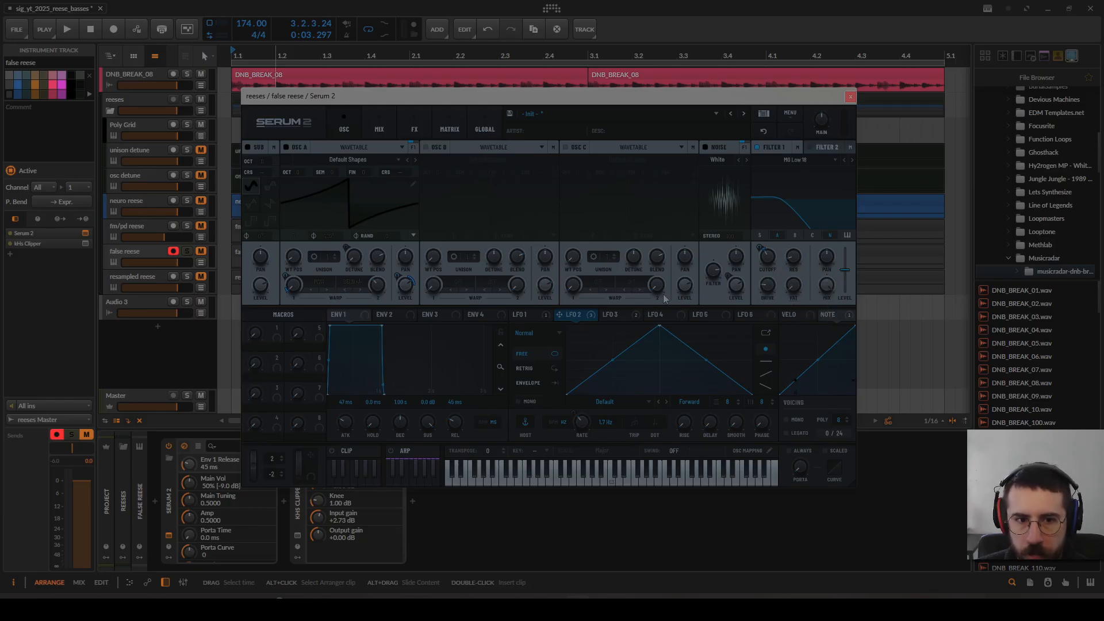
{"action": "right_click", "coordinate": [285, 278]}
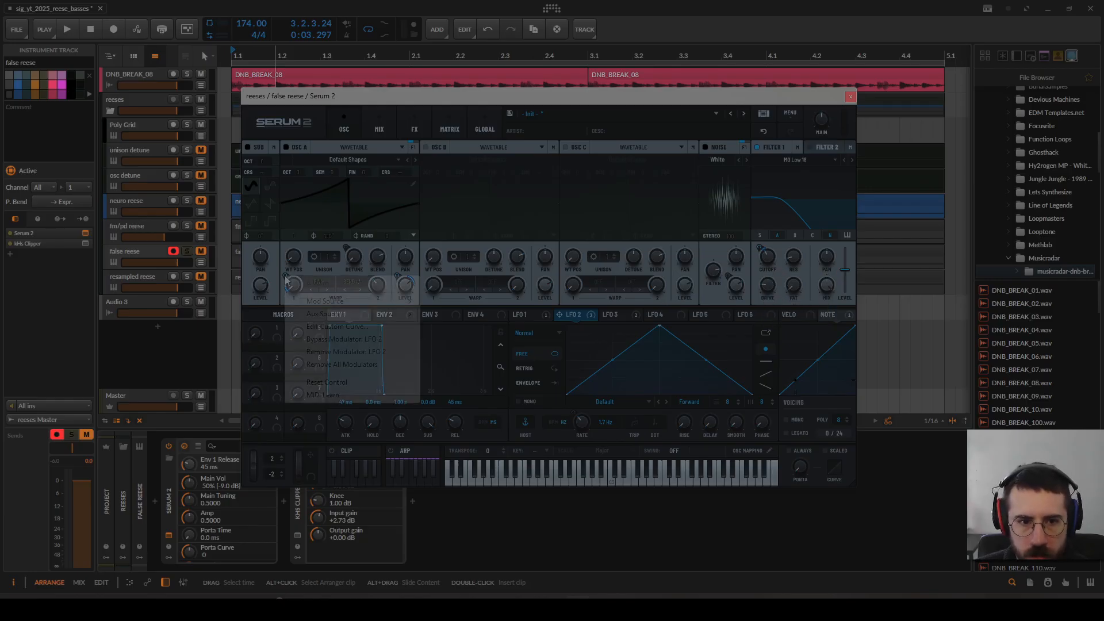
{"action": "left_click", "coordinate": [325, 339]}
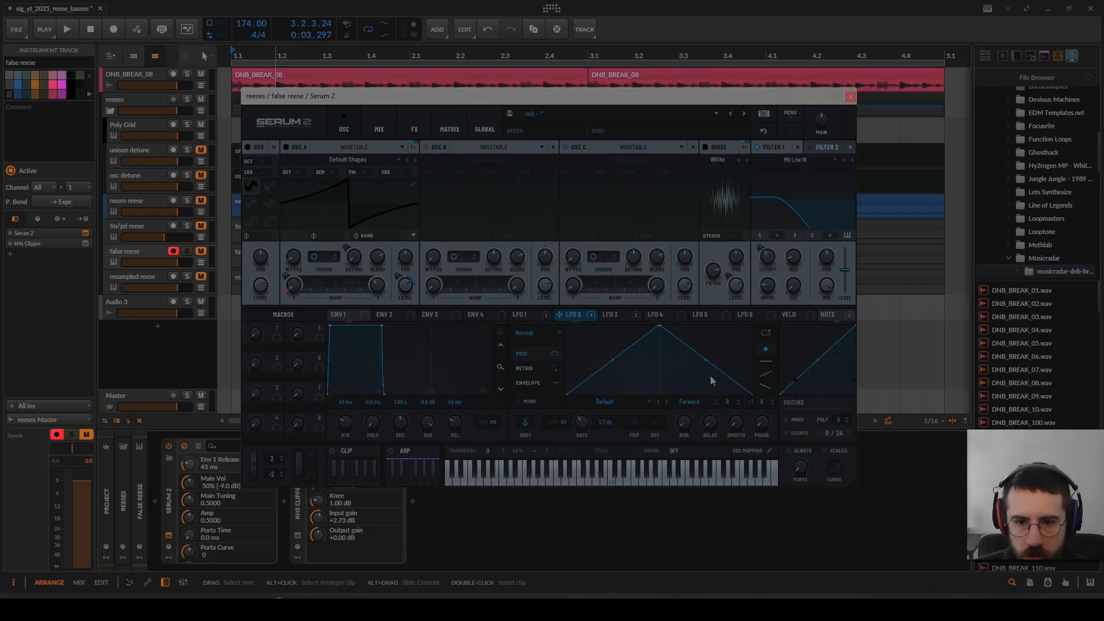
{"action": "key", "text": "space"}
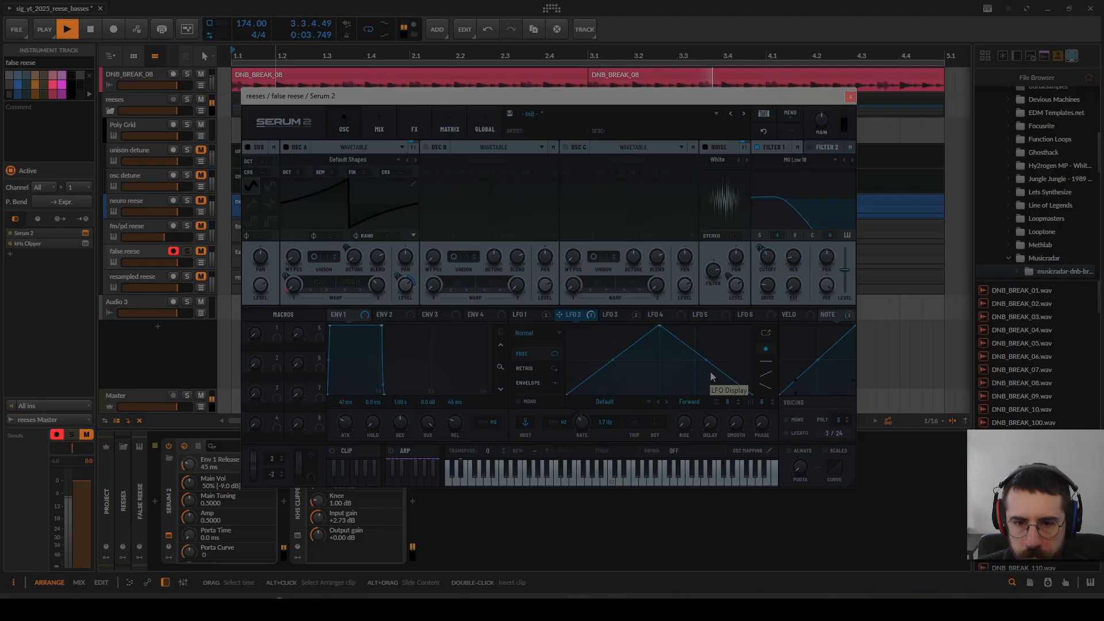
{"action": "key", "text": "space"}
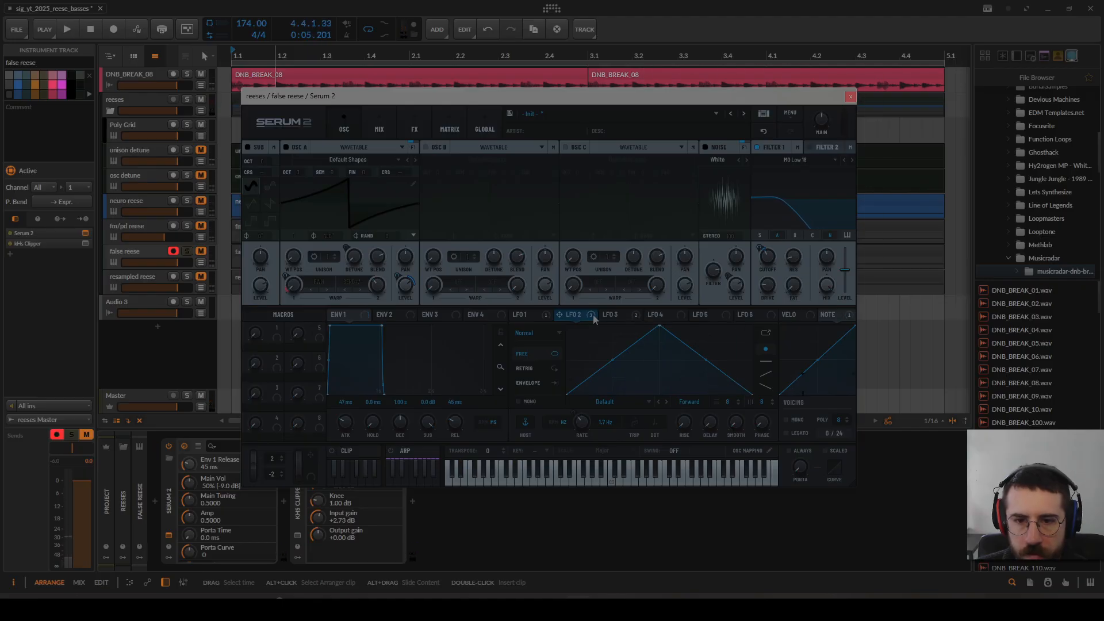
Step: Bypass LFO 2's modulation of oscillator A's level, and re-enable its modulation of the PWM warp with the warp amount at 100
{"action": "right_click", "coordinate": [594, 316]}
{"action": "left_click", "coordinate": [649, 361]}
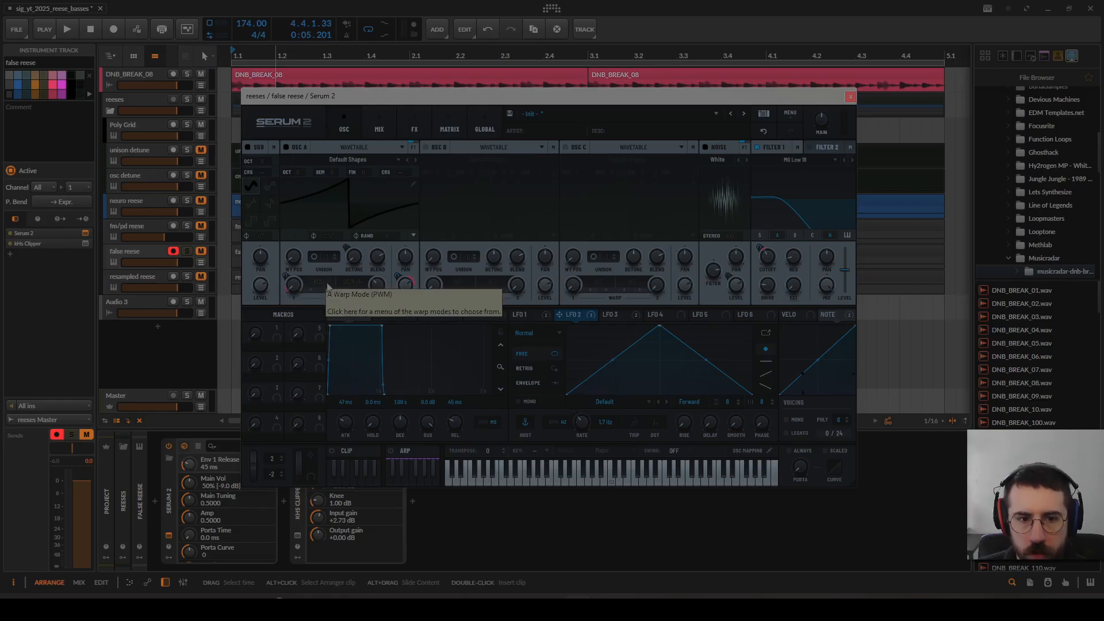
{"action": "left_click_drag", "start_coordinate": [293, 284], "coordinate": [321, 278]}
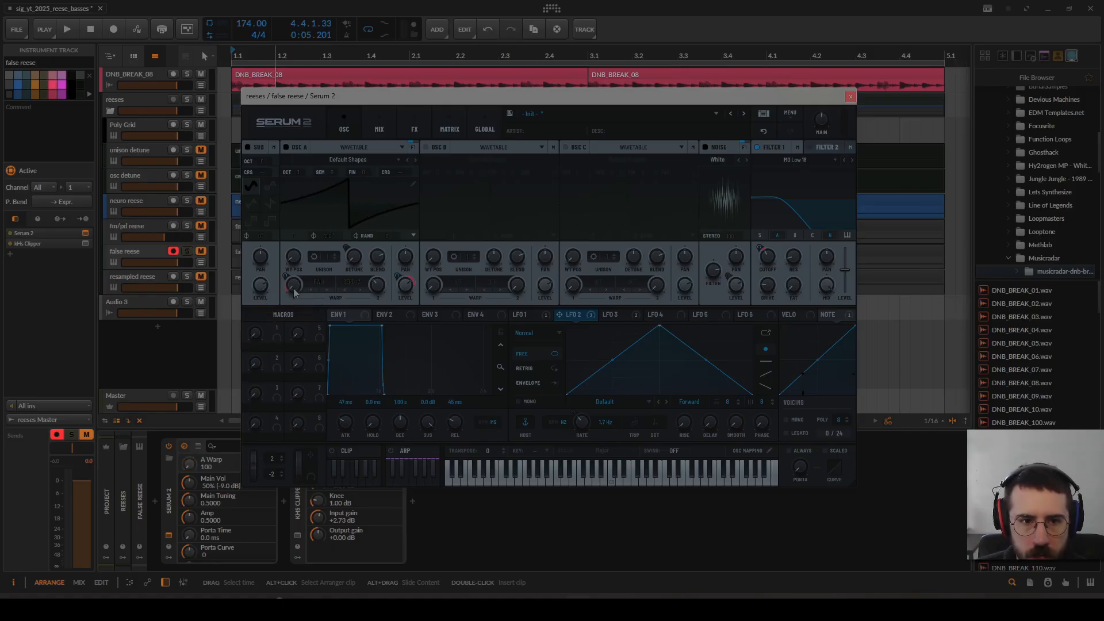
{"action": "right_click", "coordinate": [293, 284]}
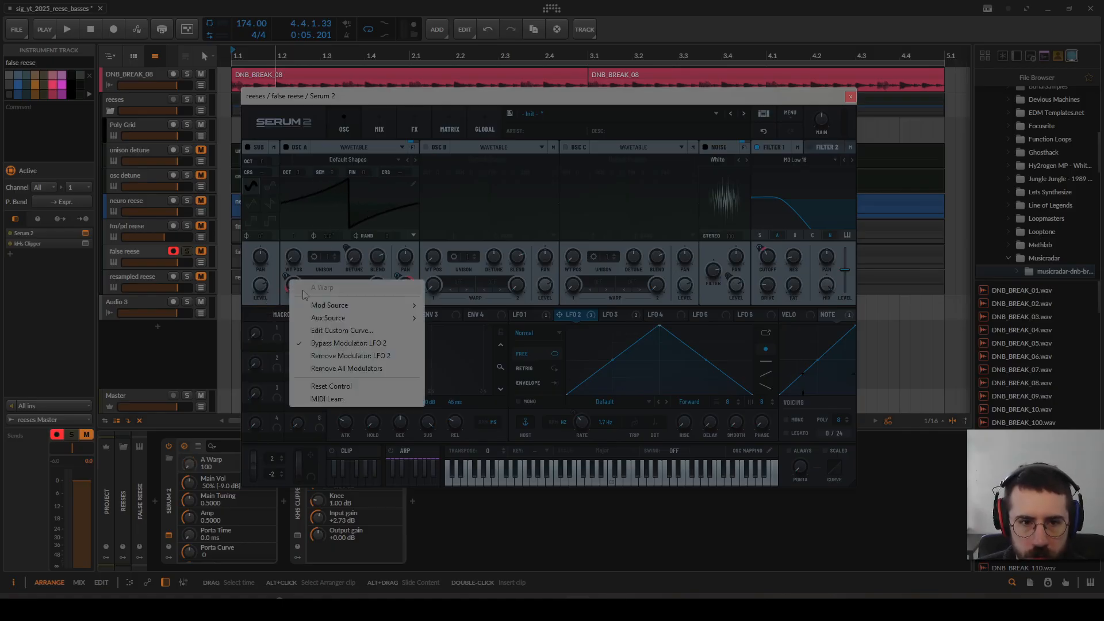
{"action": "left_click", "coordinate": [336, 348]}
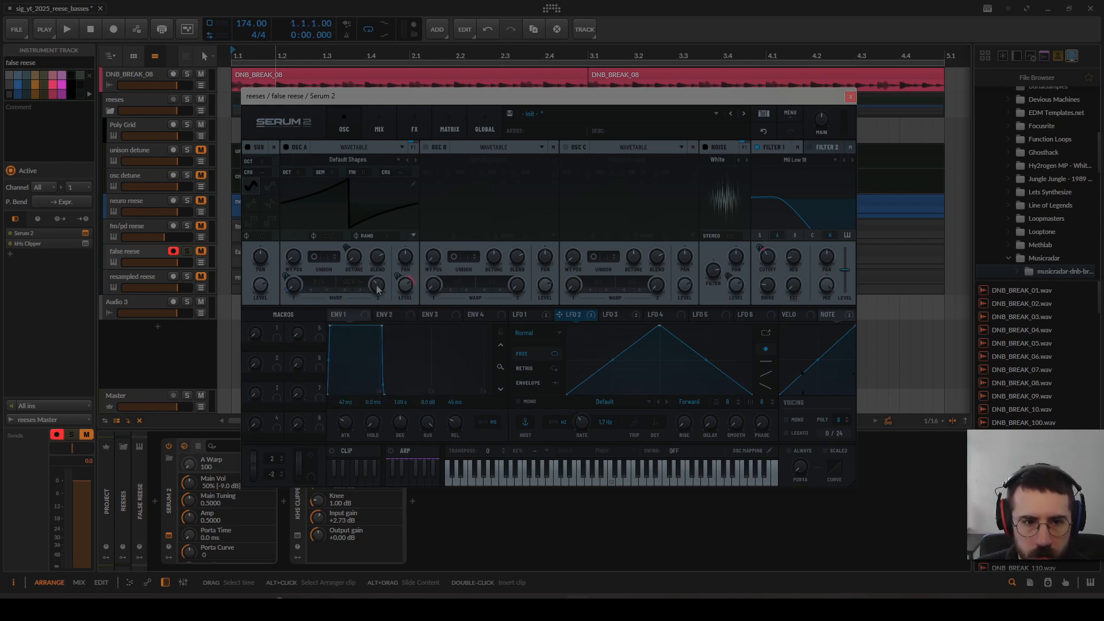
Step: Raise LFO 2's modulation of oscillator A's warp to 69% during playback, and undo that change
{"action": "key", "text": "space"}
{"action": "left_click_drag", "start_coordinate": [289, 283], "coordinate": [303, 260]}
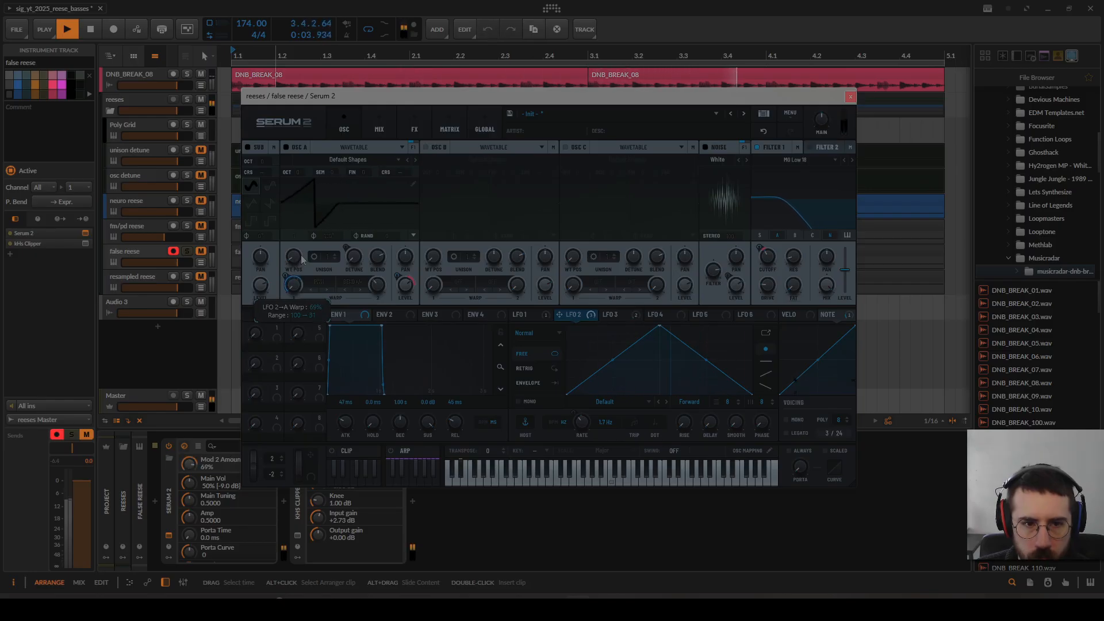
{"action": "left_click", "coordinate": [764, 132]}
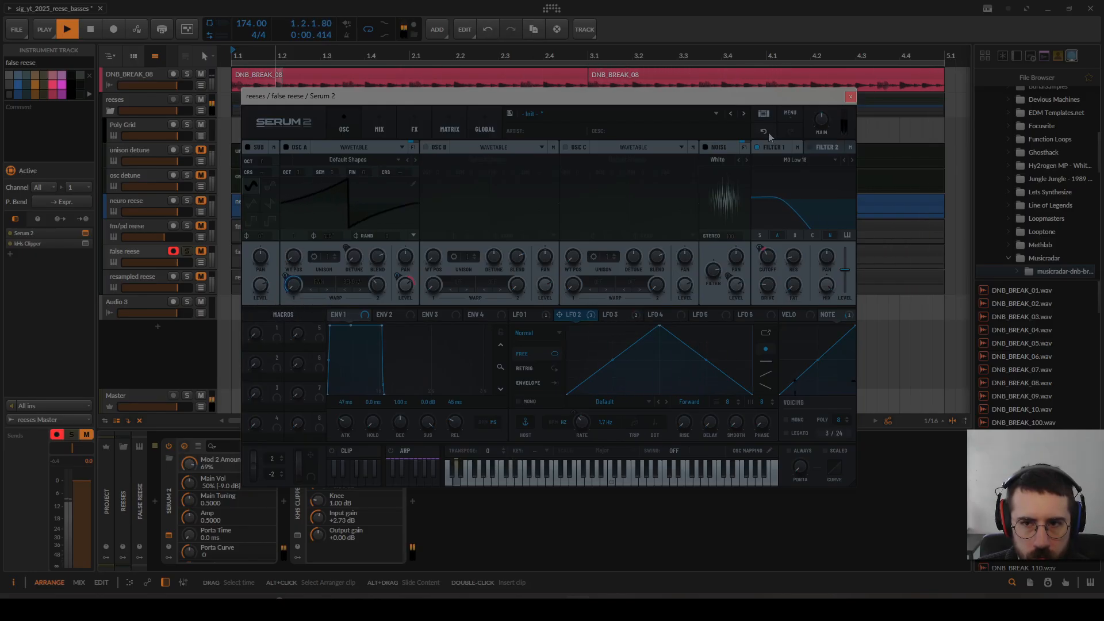
{"action": "key", "text": "space"}
Step: Re-enable LFO 2's modulation of oscillator A's level and of the filter 1 cutoff
{"action": "right_click", "coordinate": [400, 279]}
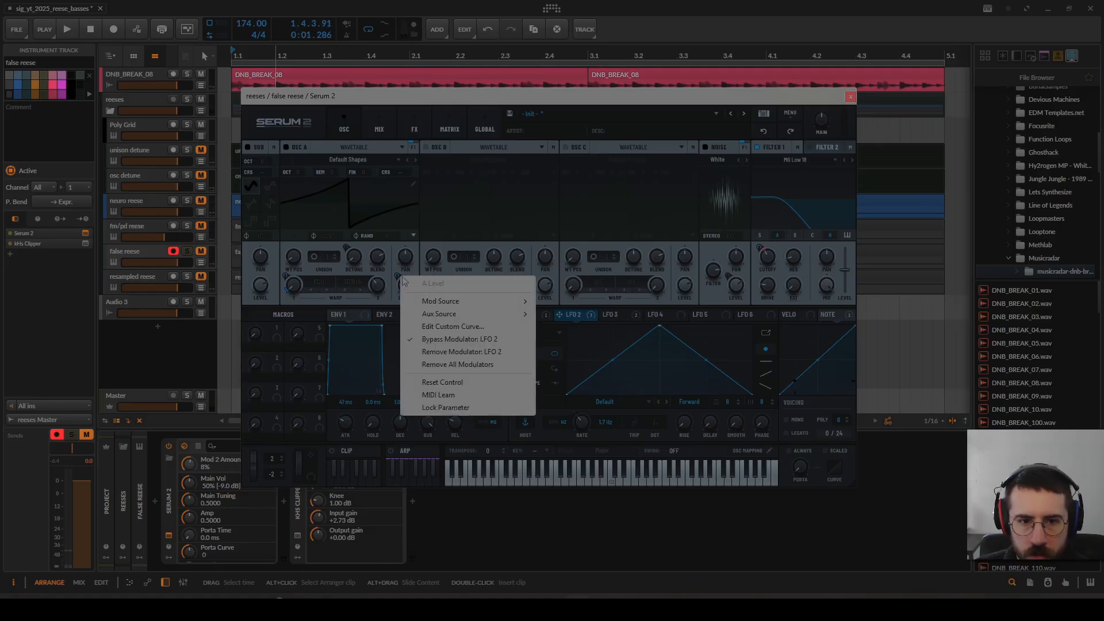
{"action": "left_click", "coordinate": [459, 340]}
{"action": "right_click", "coordinate": [760, 248]}
{"action": "left_click", "coordinate": [800, 312]}
{"action": "left_click", "coordinate": [398, 276]}
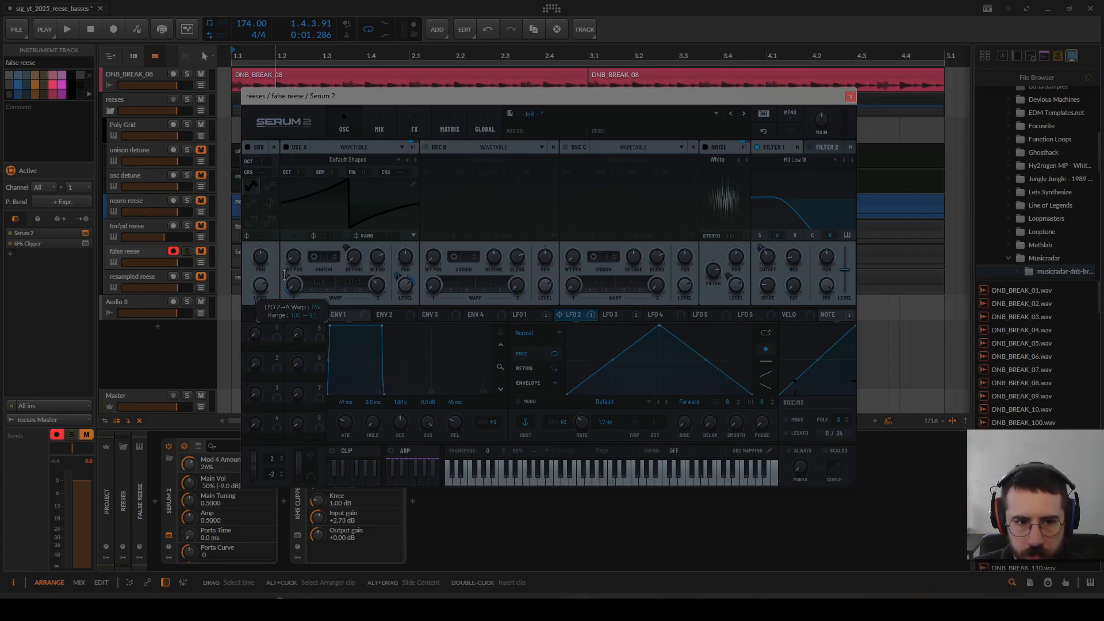
{"action": "left_click", "coordinate": [758, 249]}
Step: View the effects page, close the synth window, and audition the false reese with the DNB_BREAK_08 drum loop from the start
{"action": "left_click", "coordinate": [428, 135]}
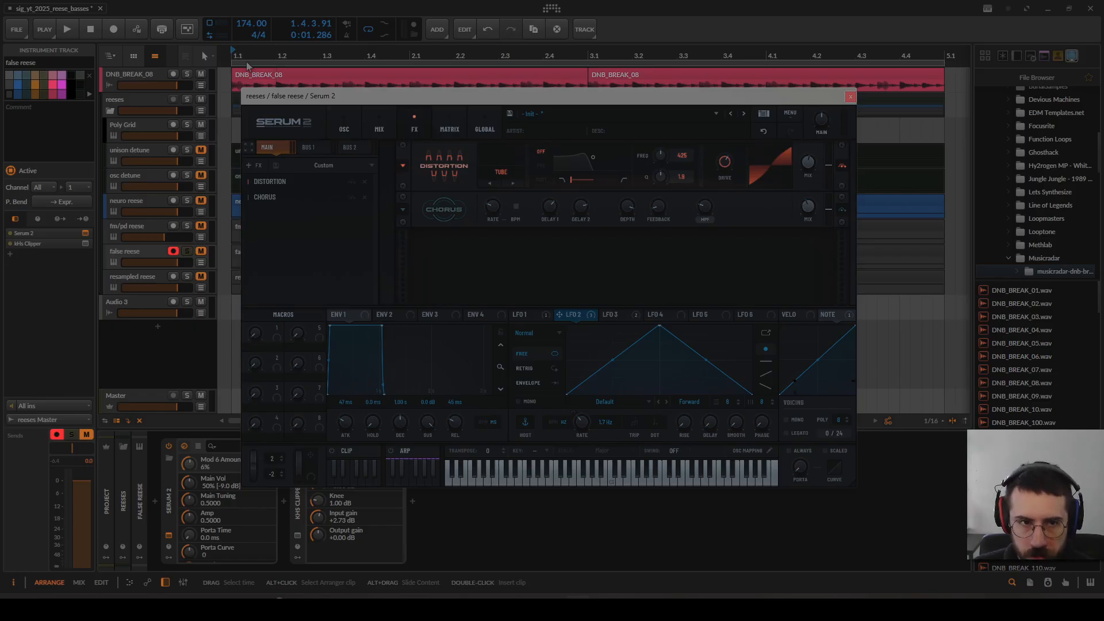
{"action": "left_click", "coordinate": [850, 97]}
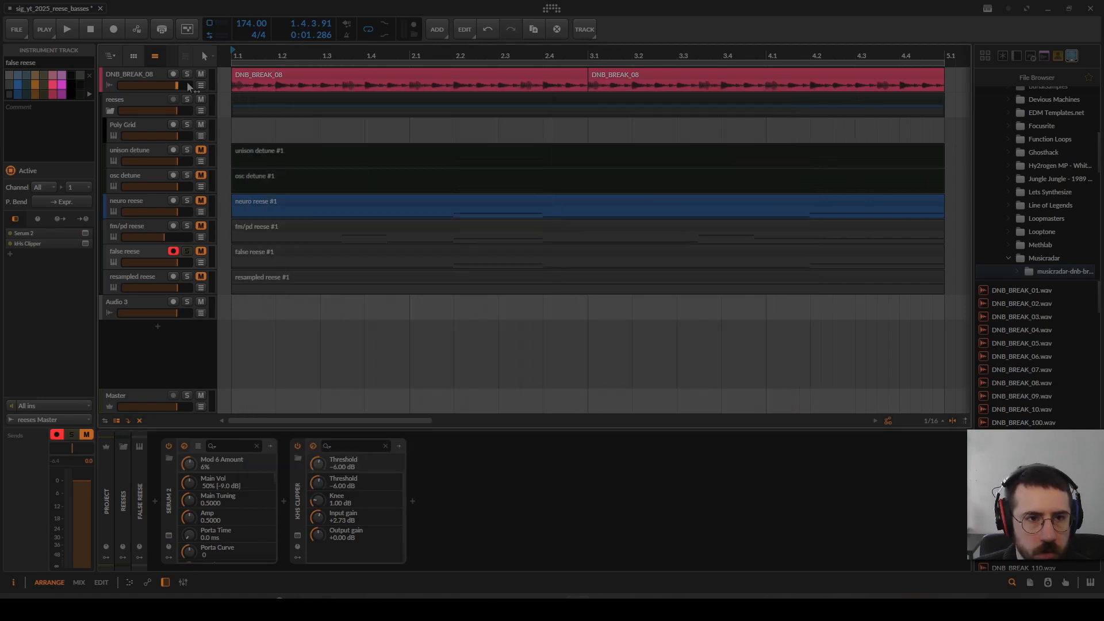
{"action": "left_click", "coordinate": [237, 56]}
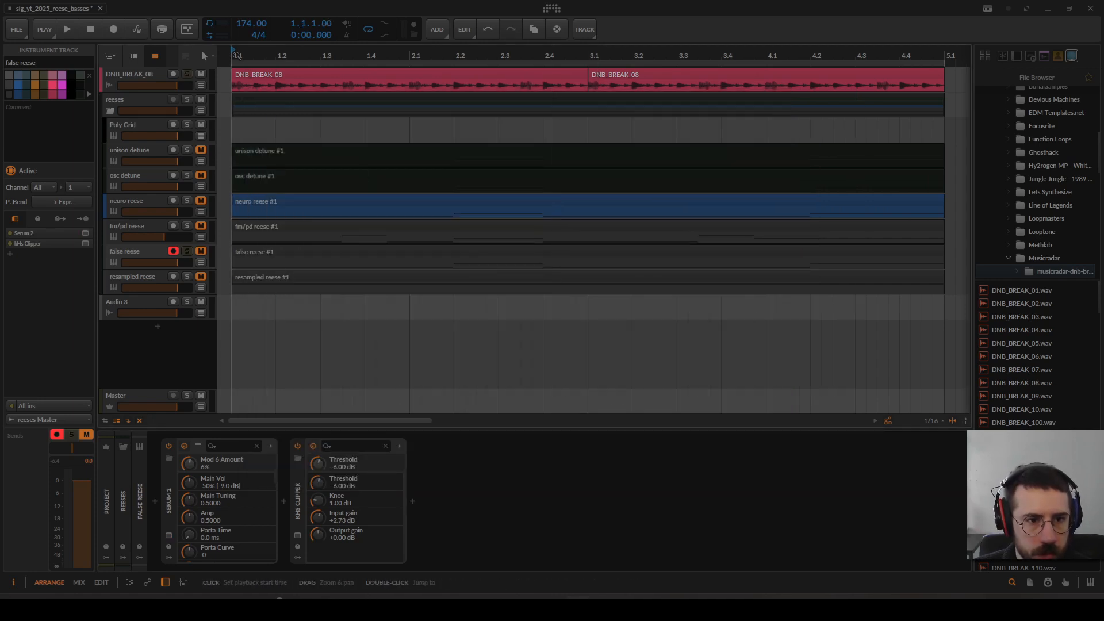
{"action": "key", "text": "space"}
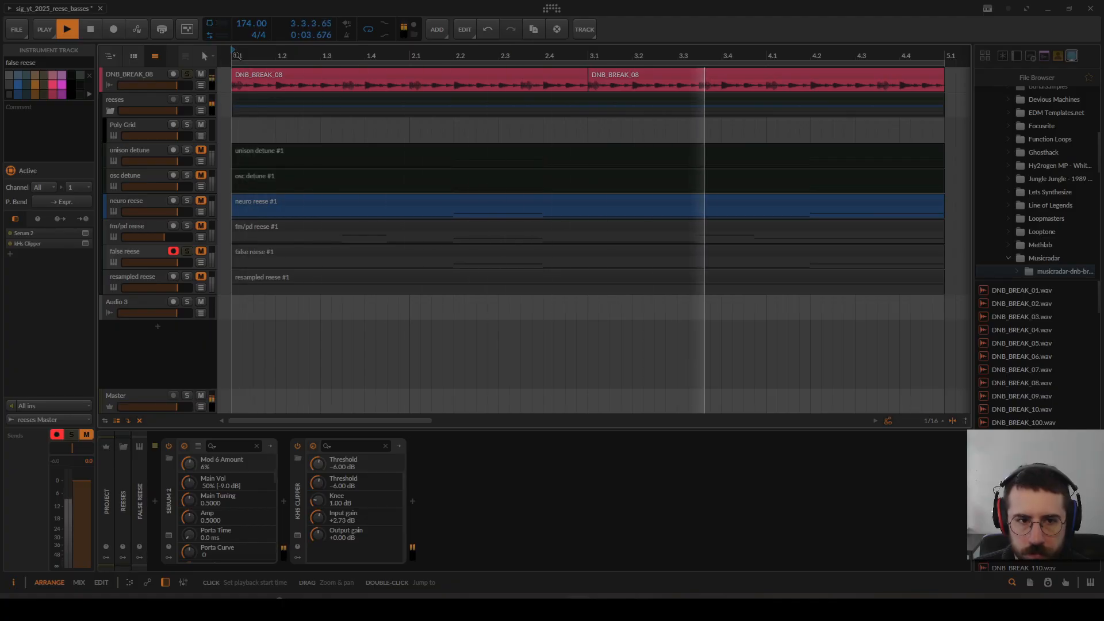
{"action": "key", "text": "space"}
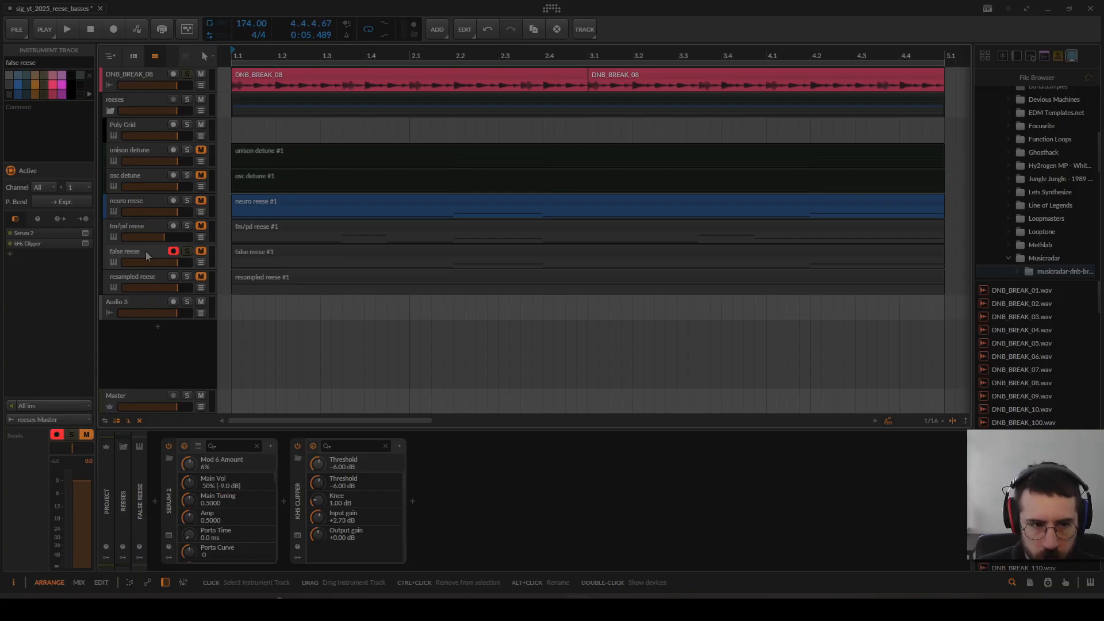
Step: Reopen the false reese's synth window and assign Macro 1 to LFO 2's rate with a modulation amount of 100%
{"action": "left_click", "coordinate": [169, 535]}
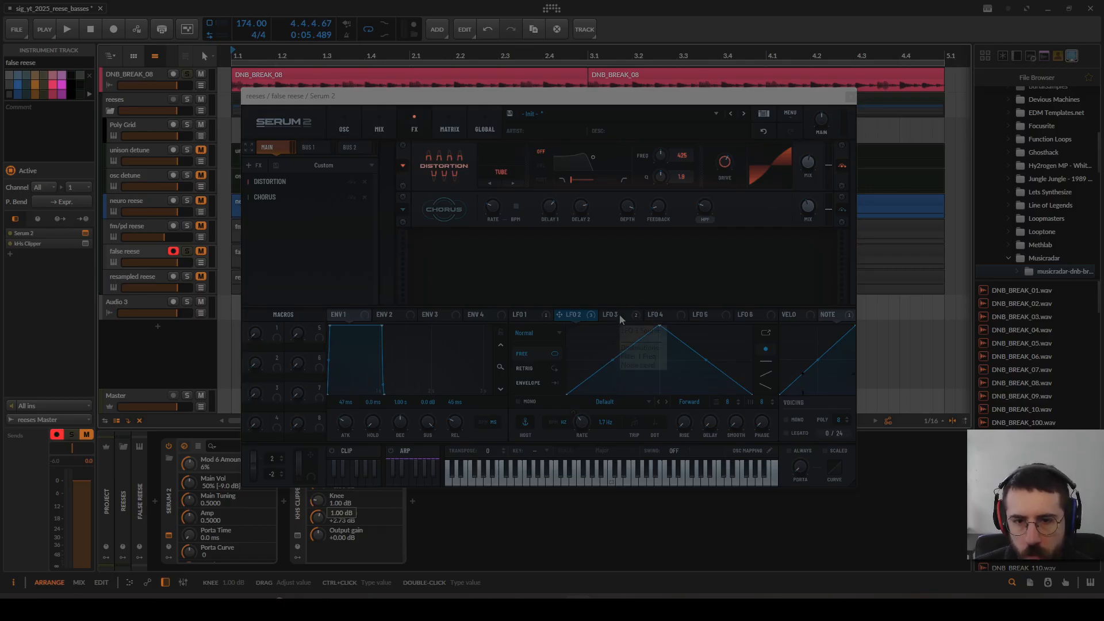
{"action": "left_click_drag", "start_coordinate": [280, 339], "coordinate": [584, 427]}
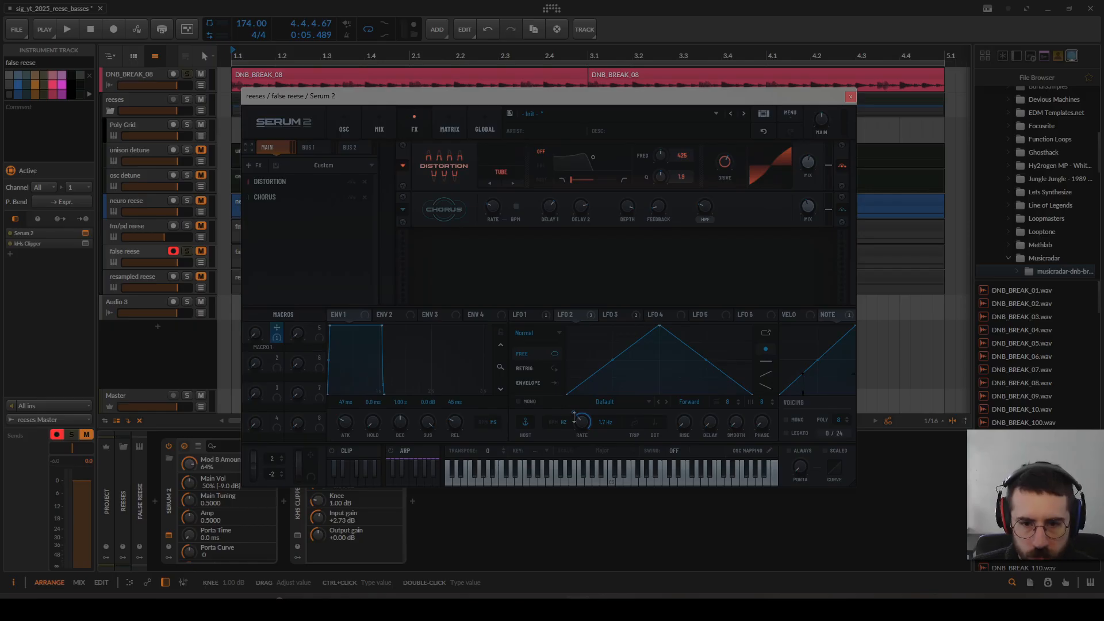
{"action": "left_click_drag", "start_coordinate": [574, 413], "coordinate": [573, 396]}
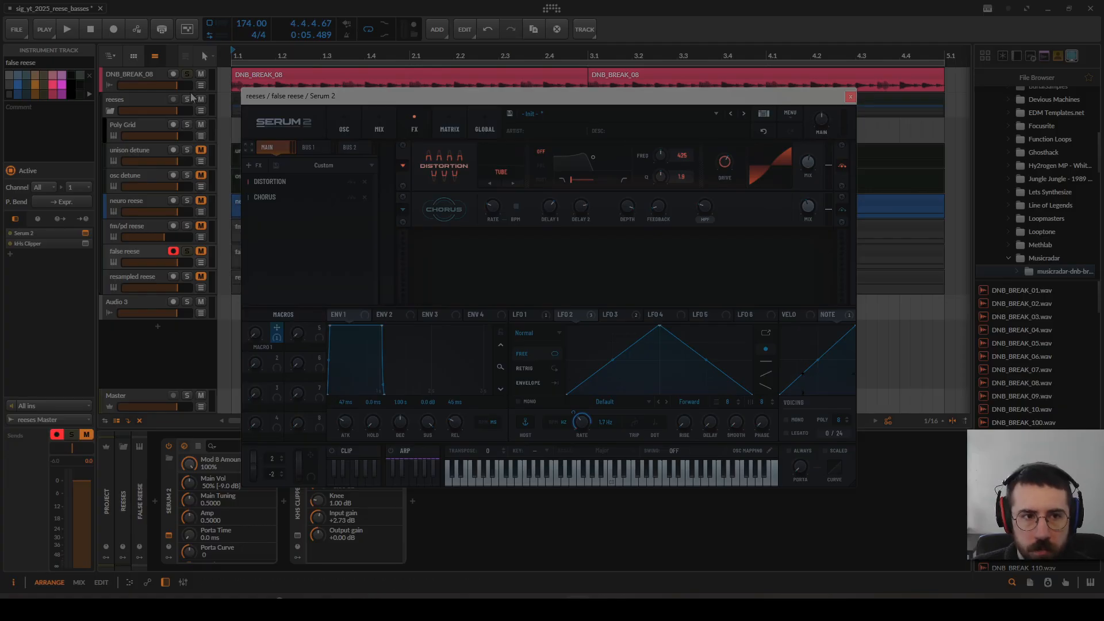
Step: Raise Macro 1 to 30 during playback to audition the false reese with a faster LFO 2 rate
{"action": "left_click", "coordinate": [256, 336]}
{"action": "key", "text": "space"}
{"action": "left_click_drag", "start_coordinate": [256, 338], "coordinate": [287, 343]}
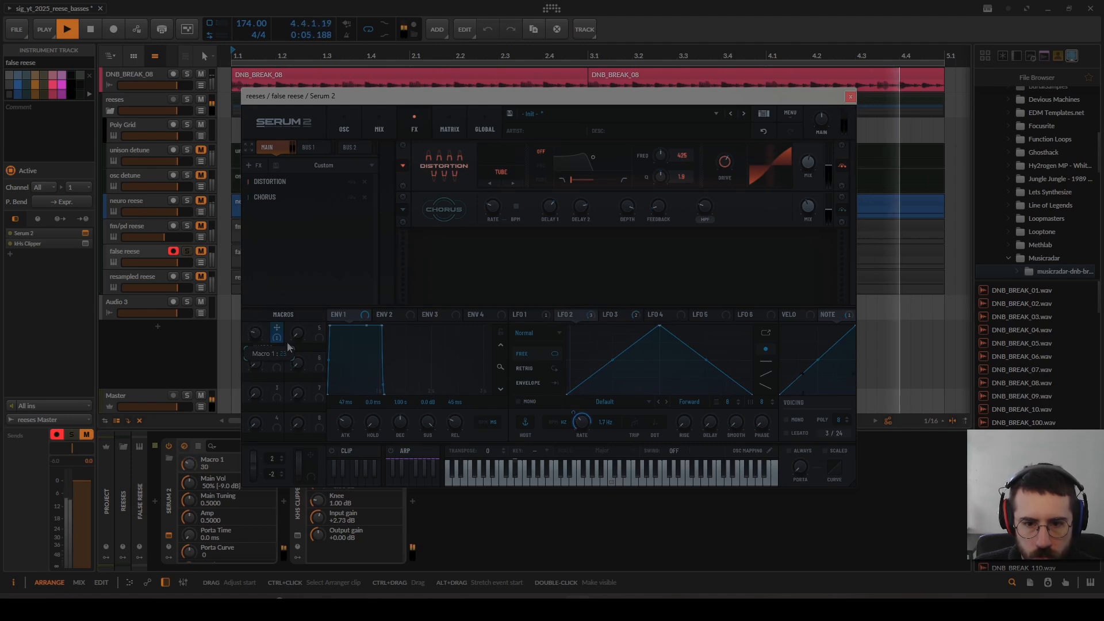
{"action": "key", "text": "space"}
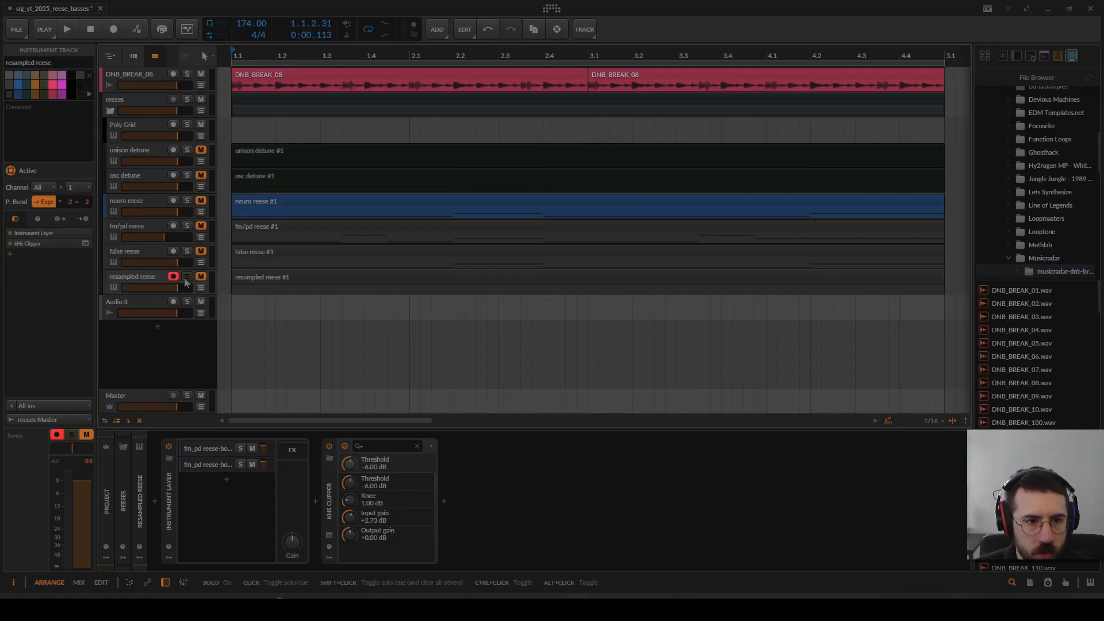
Step: Select the fm/pd reese track and audition its bass
{"action": "left_click", "coordinate": [144, 229]}
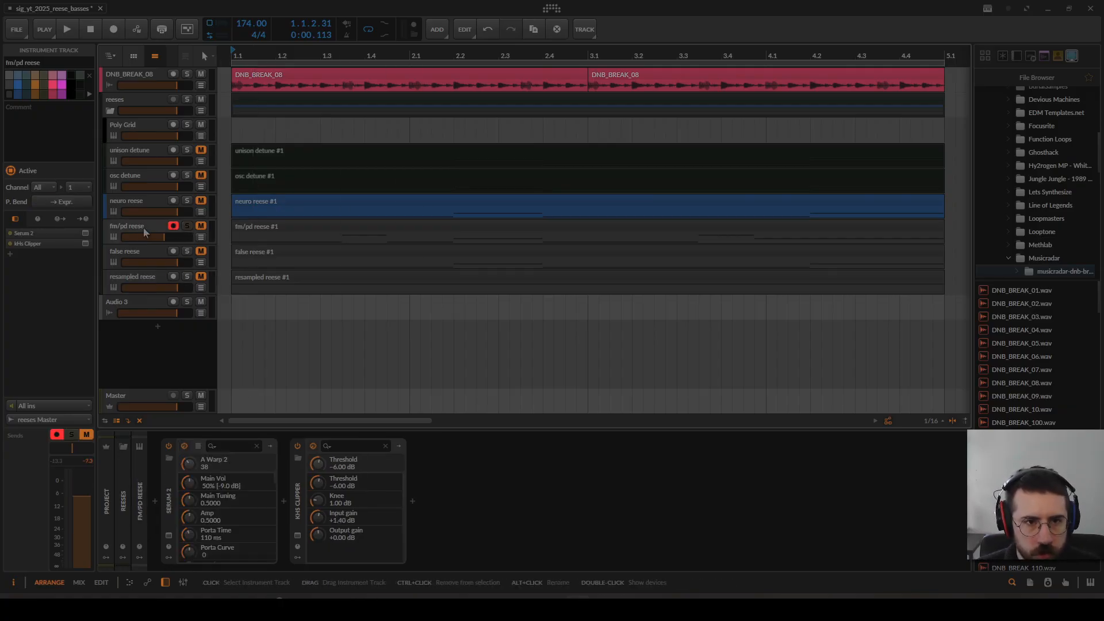
{"action": "key", "text": "space"}
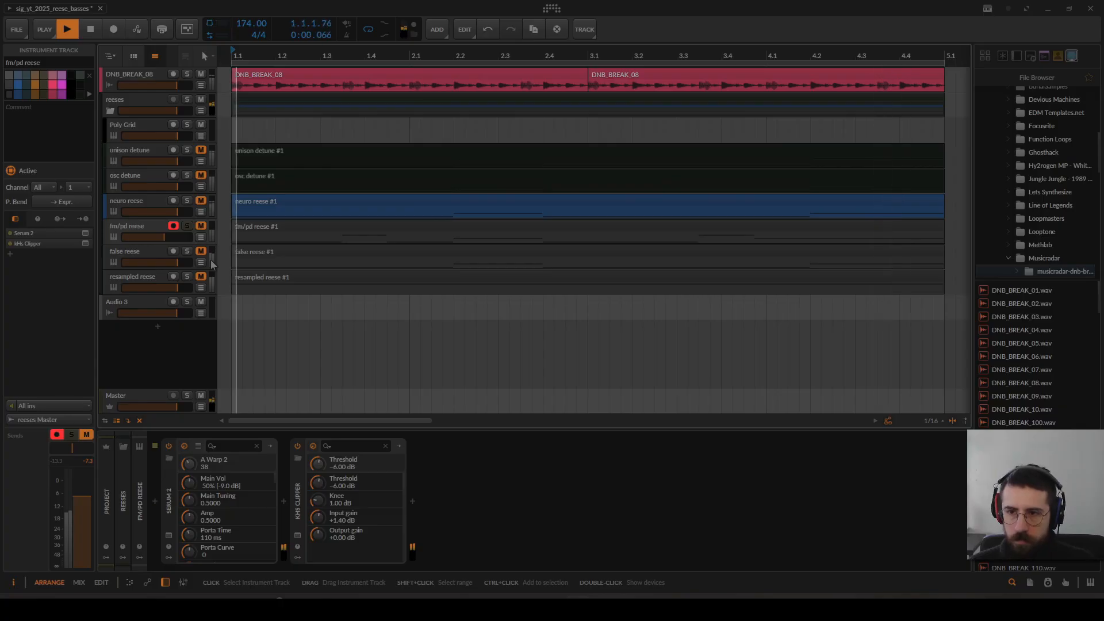
{"action": "key", "text": "space"}
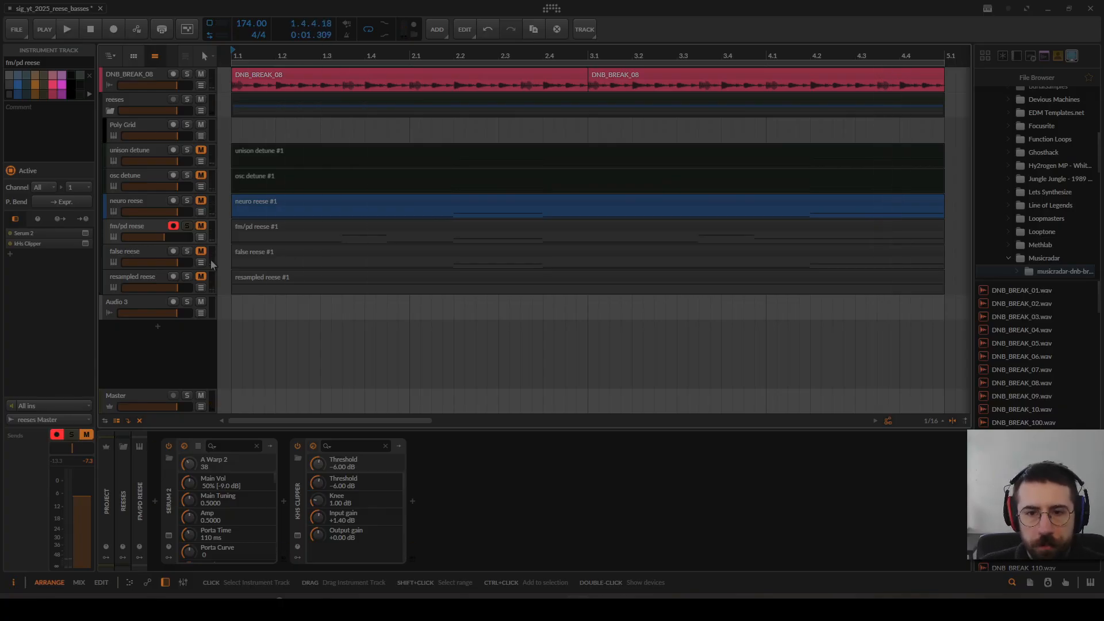
Step: Bounce the fm/pd reese clip to a new audio track and select the bounced audio clip
{"action": "left_click", "coordinate": [306, 226]}
{"action": "left_click", "coordinate": [623, 32]}
{"action": "left_click", "coordinate": [585, 420]}
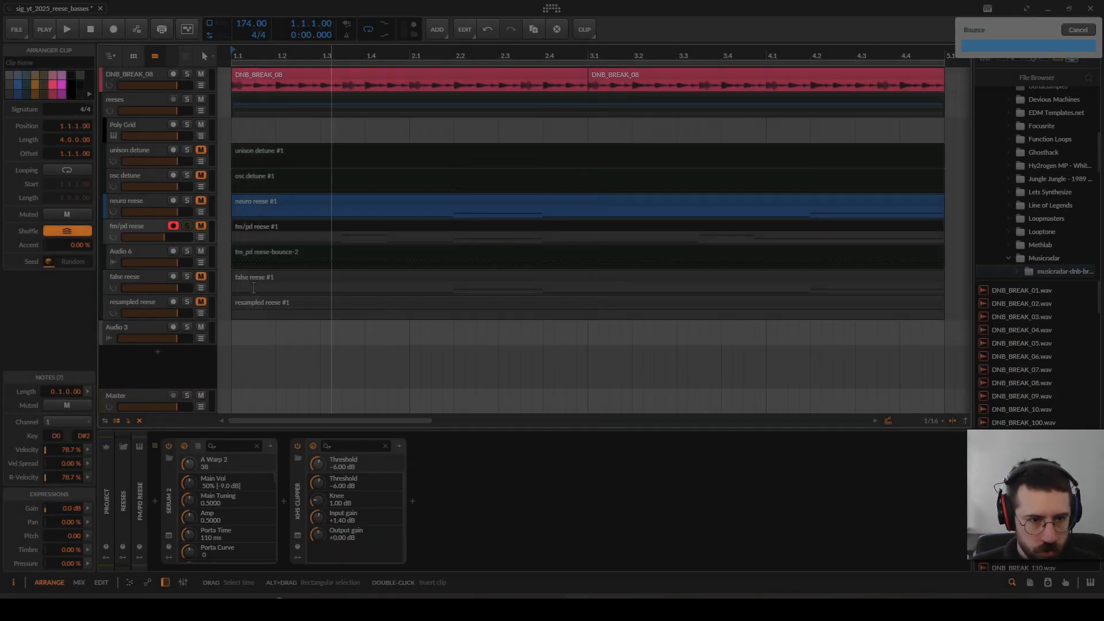
{"action": "left_click", "coordinate": [150, 223]}
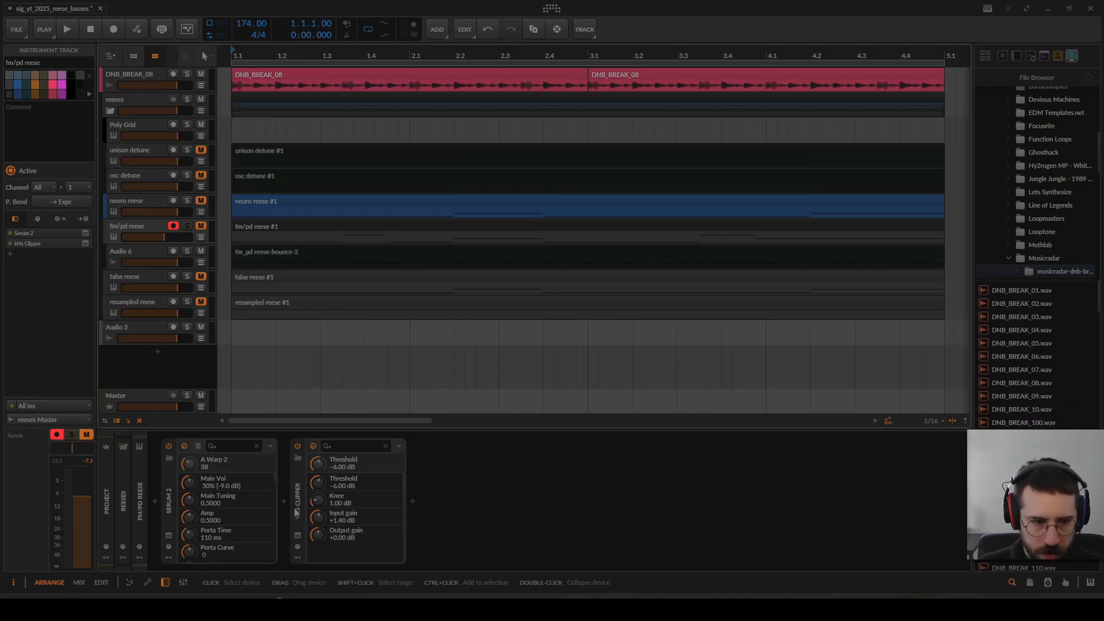
{"action": "left_click", "coordinate": [297, 252]}
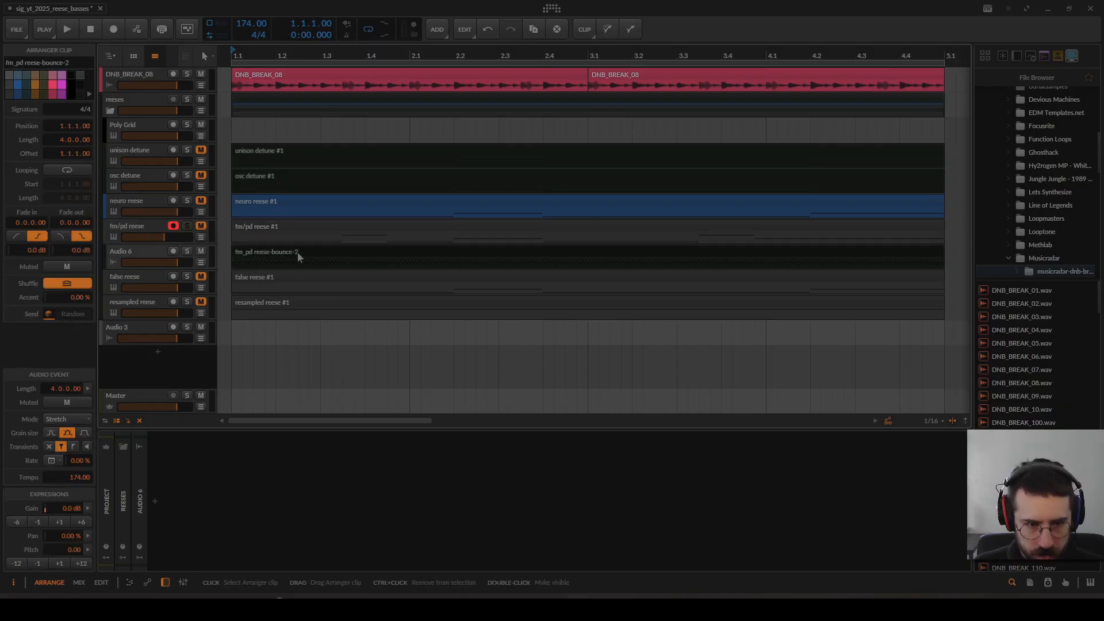
Step: Solo the resampled reese track, mute the second sampler layer in its Instrument Layer, and audition the first layer alone
{"action": "left_click", "coordinate": [148, 308]}
{"action": "left_click", "coordinate": [217, 464]}
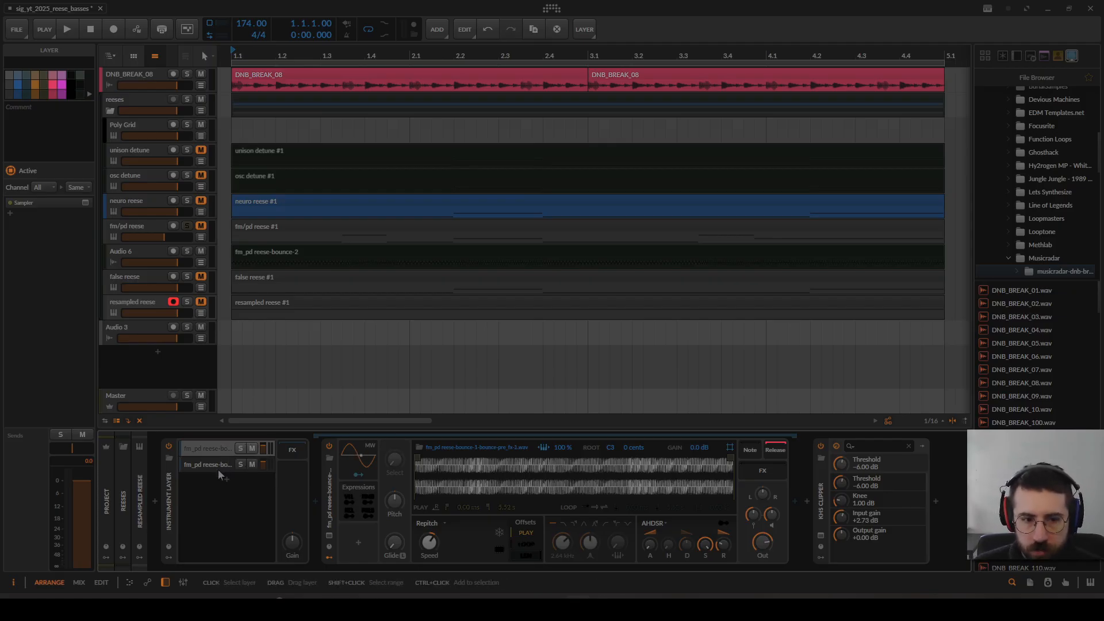
{"action": "left_click", "coordinate": [207, 449]}
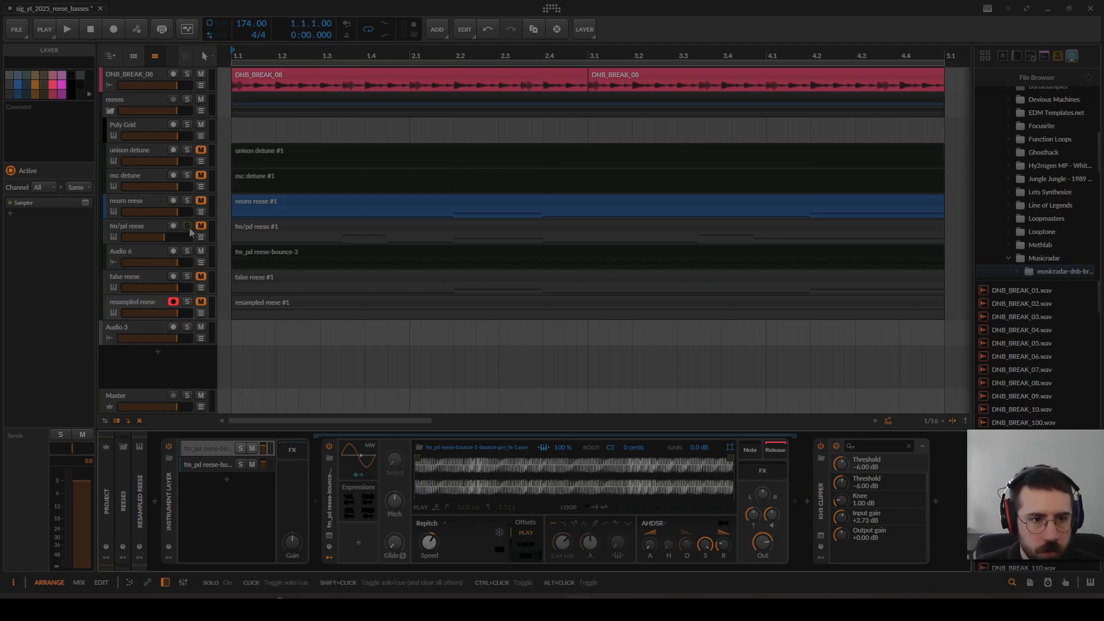
{"action": "left_click", "coordinate": [252, 464]}
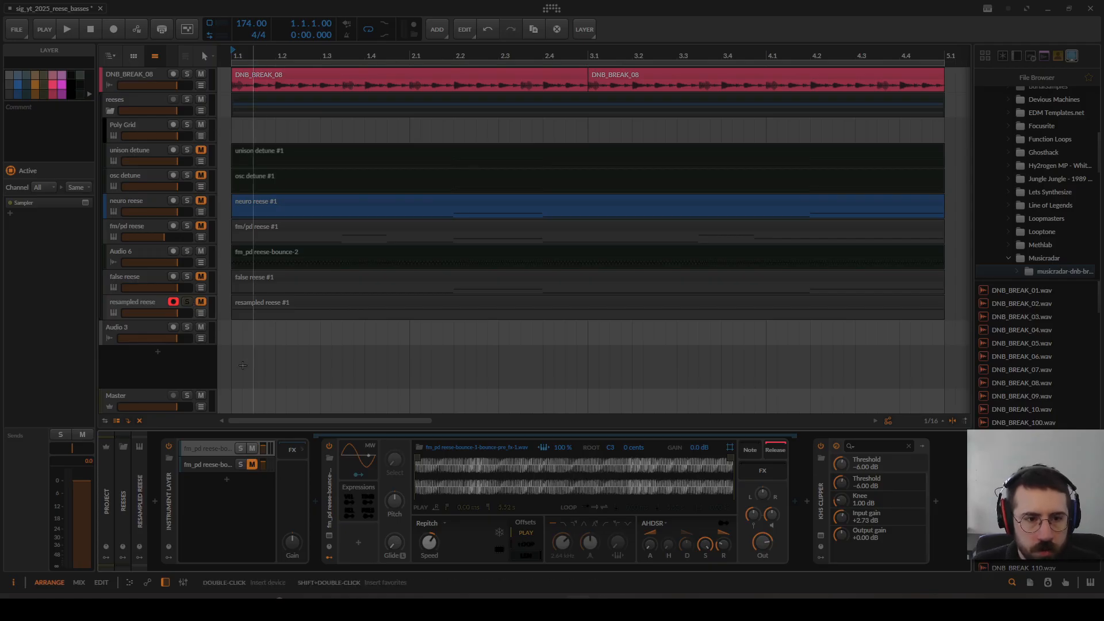
{"action": "key", "text": "space"}
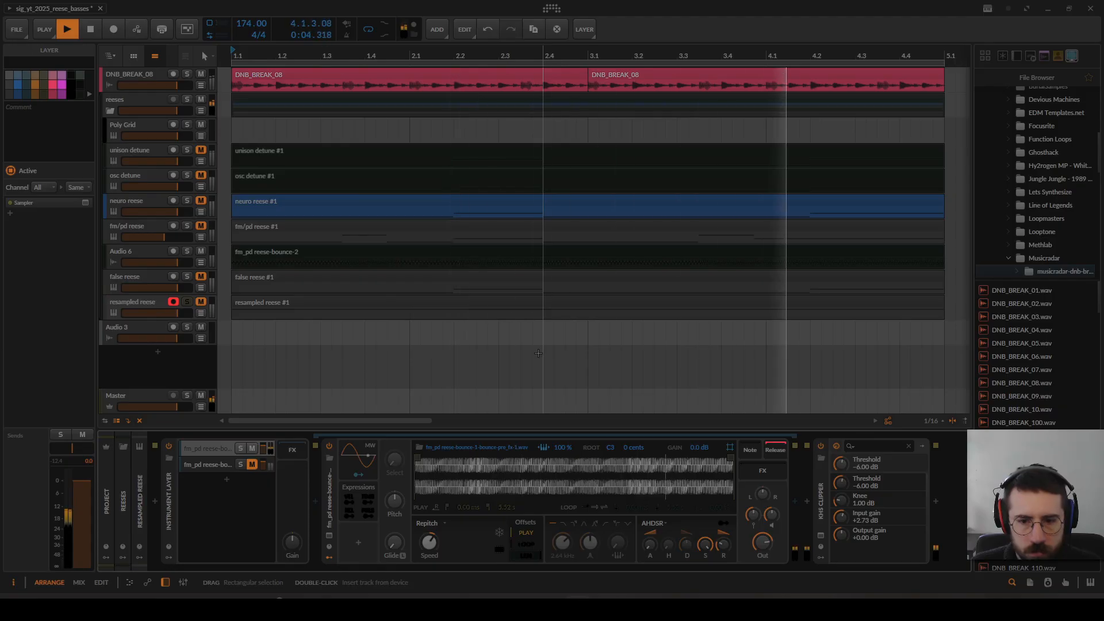
{"action": "key", "text": "space"}
Step: Select the resampled reese's second sampler layer and inspect its pitch transpose setting
{"action": "left_click", "coordinate": [221, 466]}
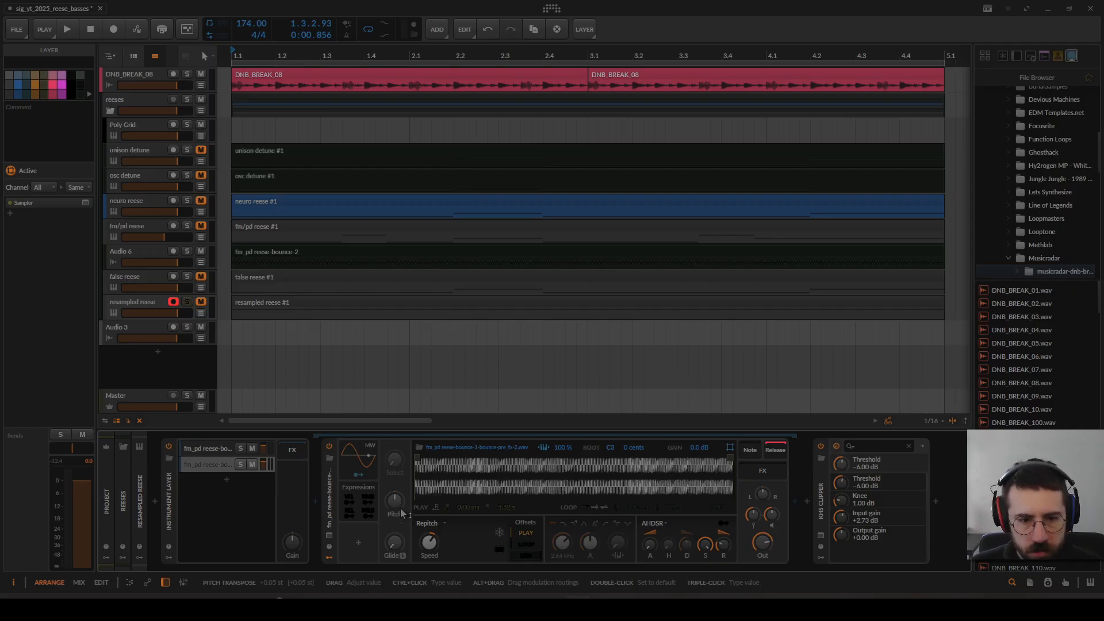
{"action": "left_click_drag", "start_coordinate": [395, 500], "coordinate": [395, 498]}
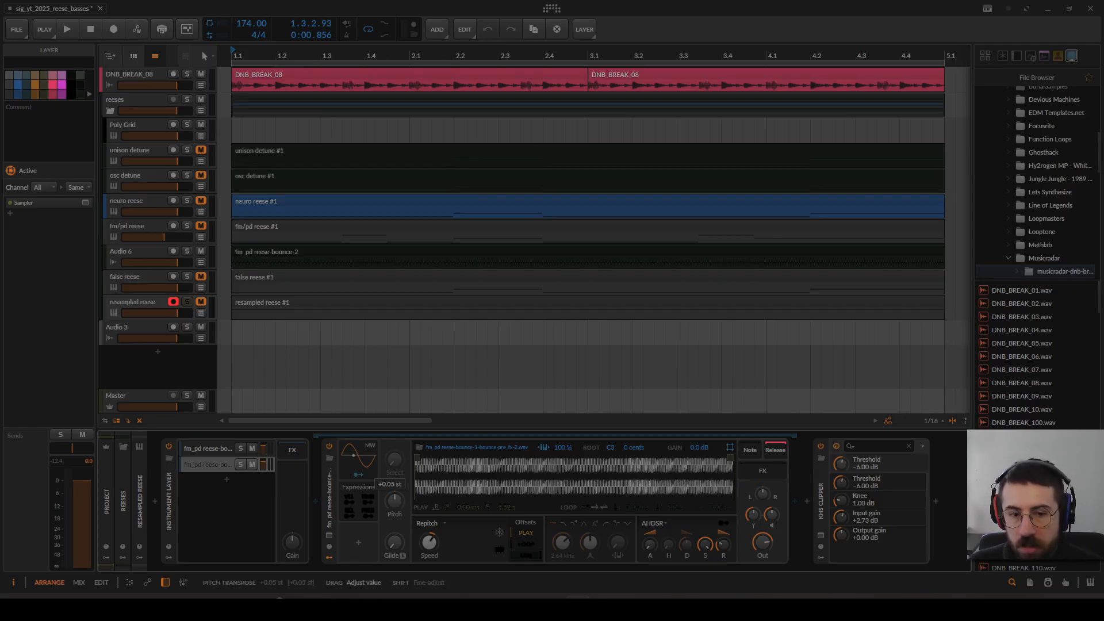
{"action": "left_click_drag", "start_coordinate": [395, 498], "coordinate": [396, 499]}
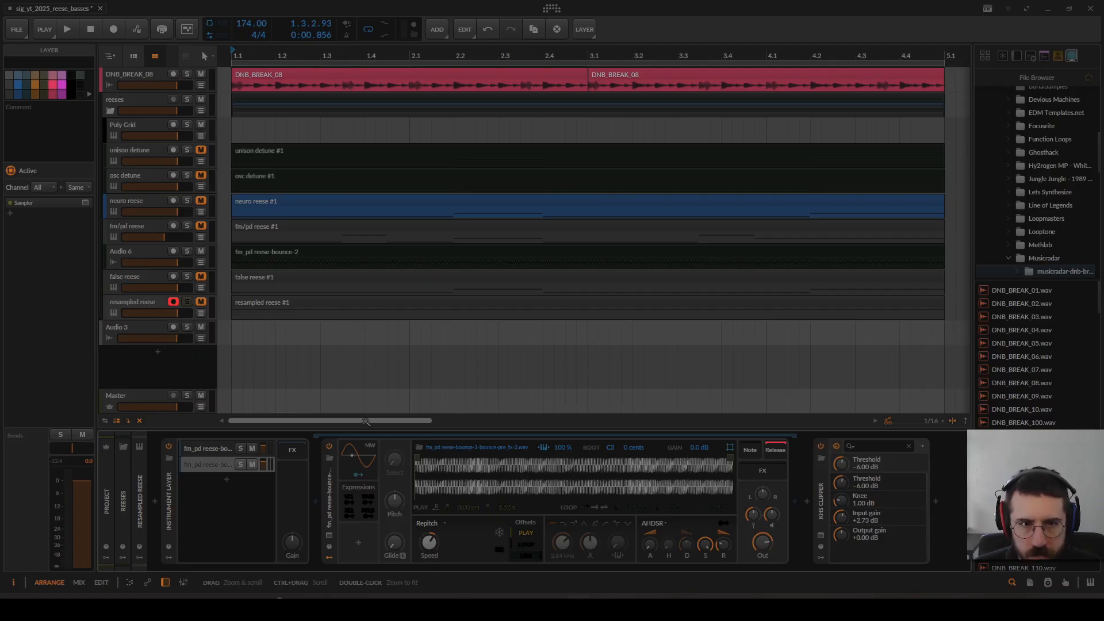
Step: Audition both resampled reese layers together, first alone and again with the DNB_BREAK_08 drum track soloed
{"action": "key", "text": "space"}
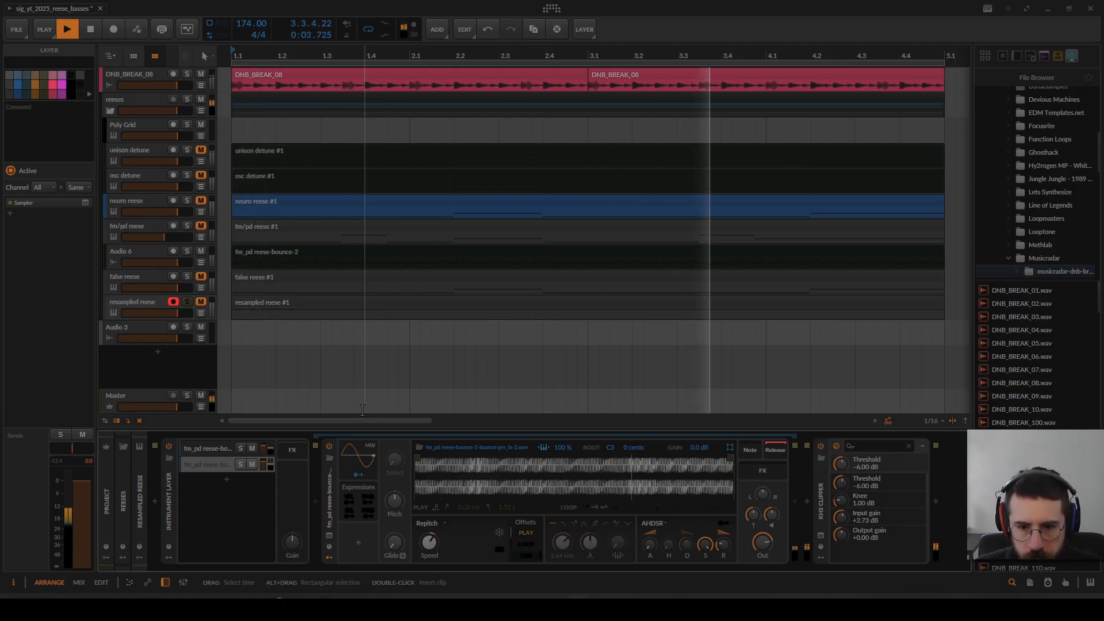
{"action": "key", "text": "space"}
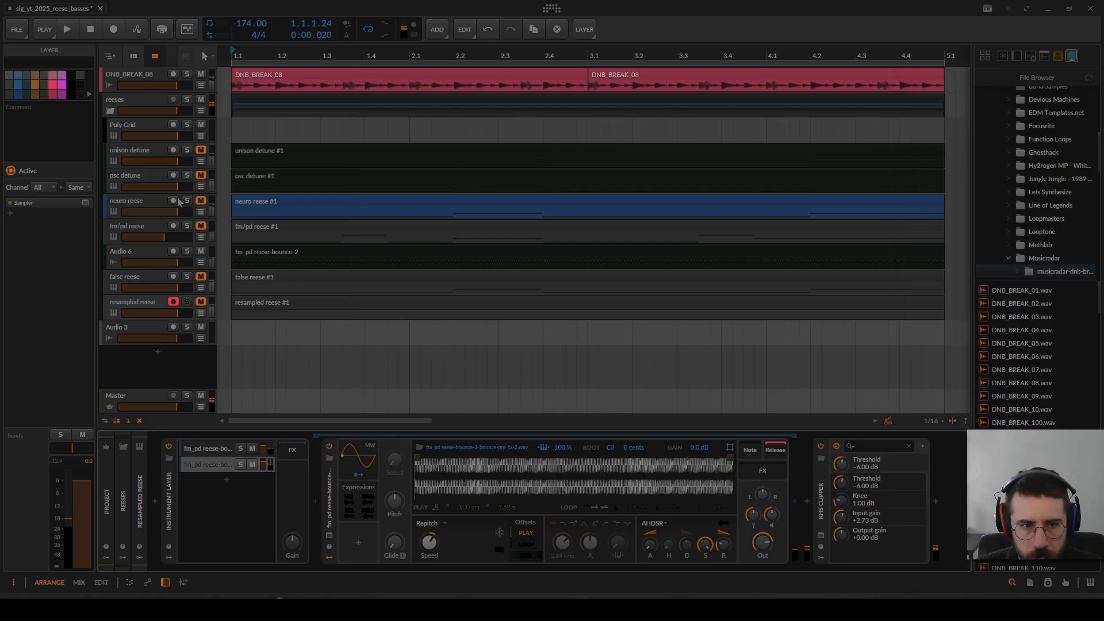
{"action": "key", "text": "space"}
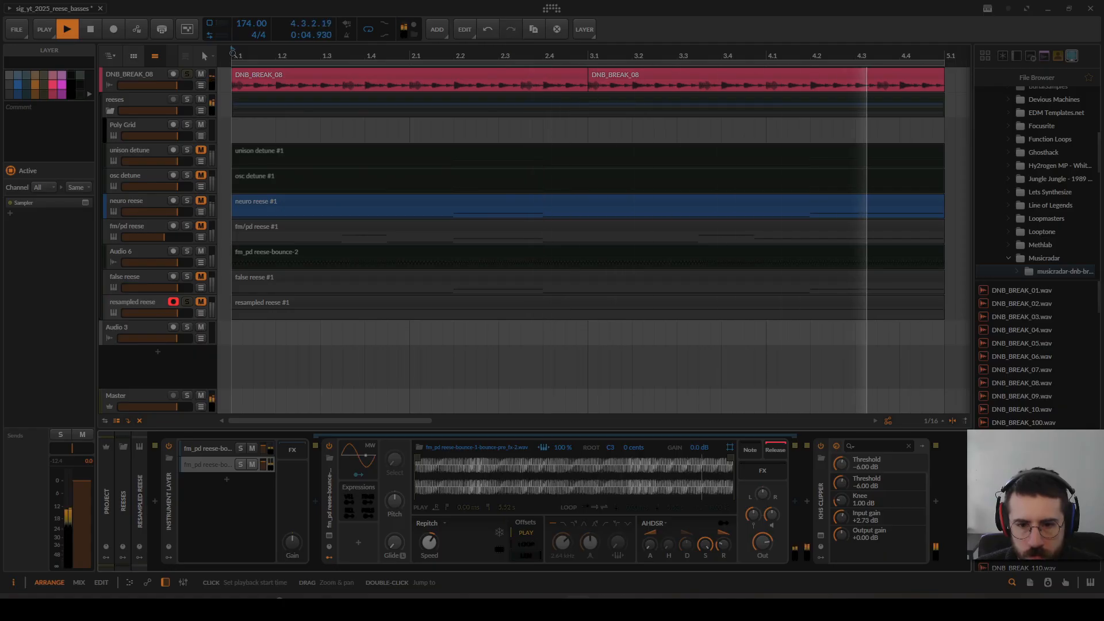
{"action": "key", "text": "space"}
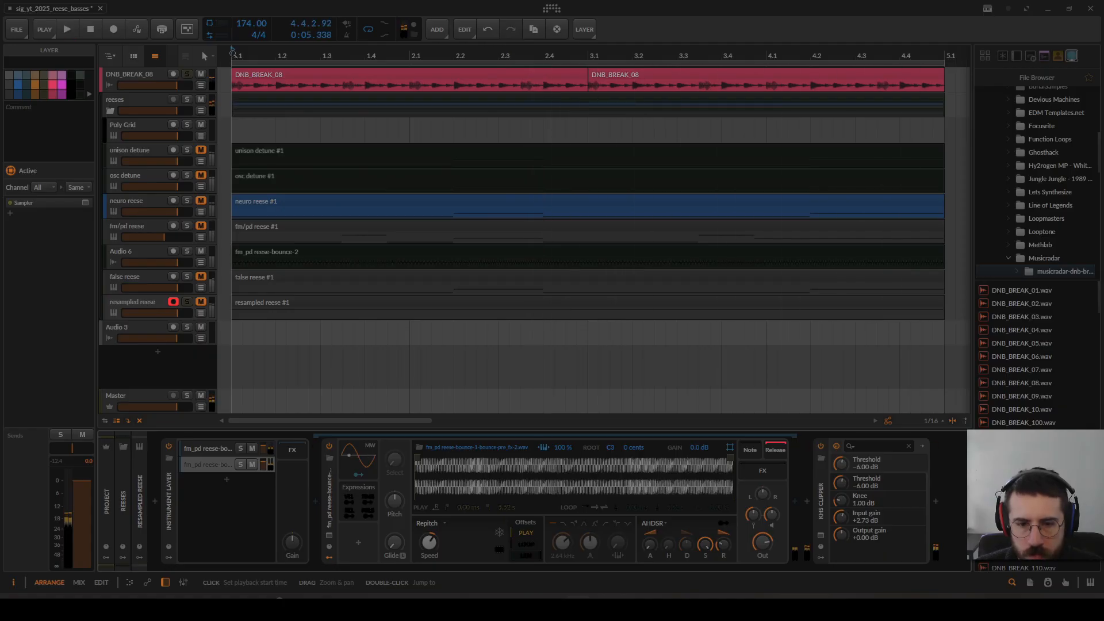
Step: Add a new instrument track below the resampled reese and load the Polymer synth on it
{"action": "left_click", "coordinate": [137, 302]}
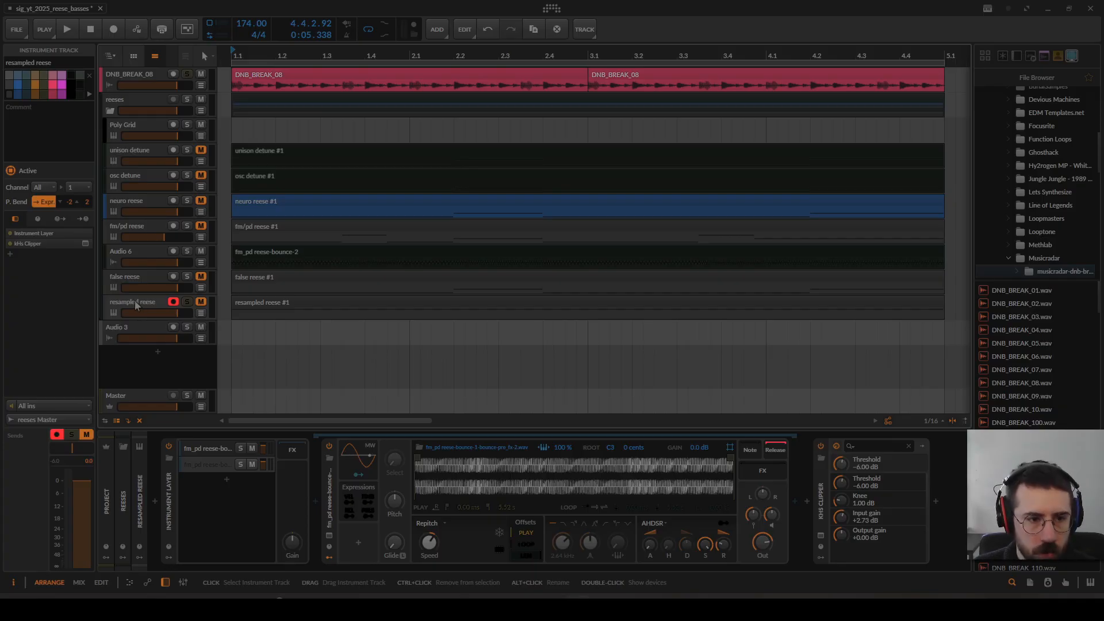
{"action": "key", "text": "ctrl+t"}
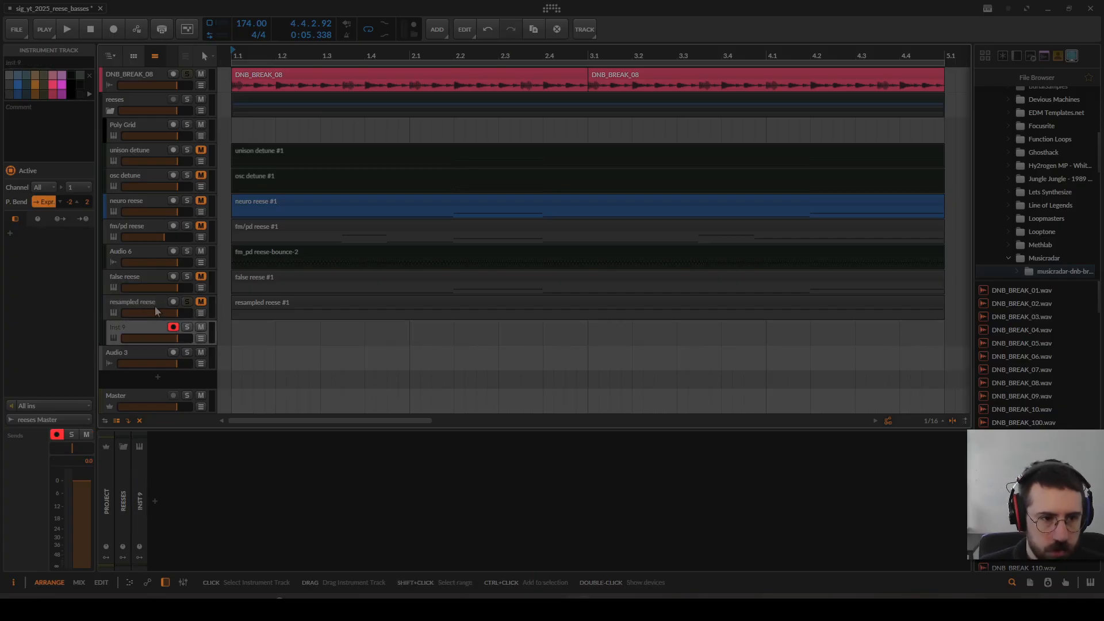
{"action": "double_click", "coordinate": [265, 489]}
{"action": "type", "text": "pol"}
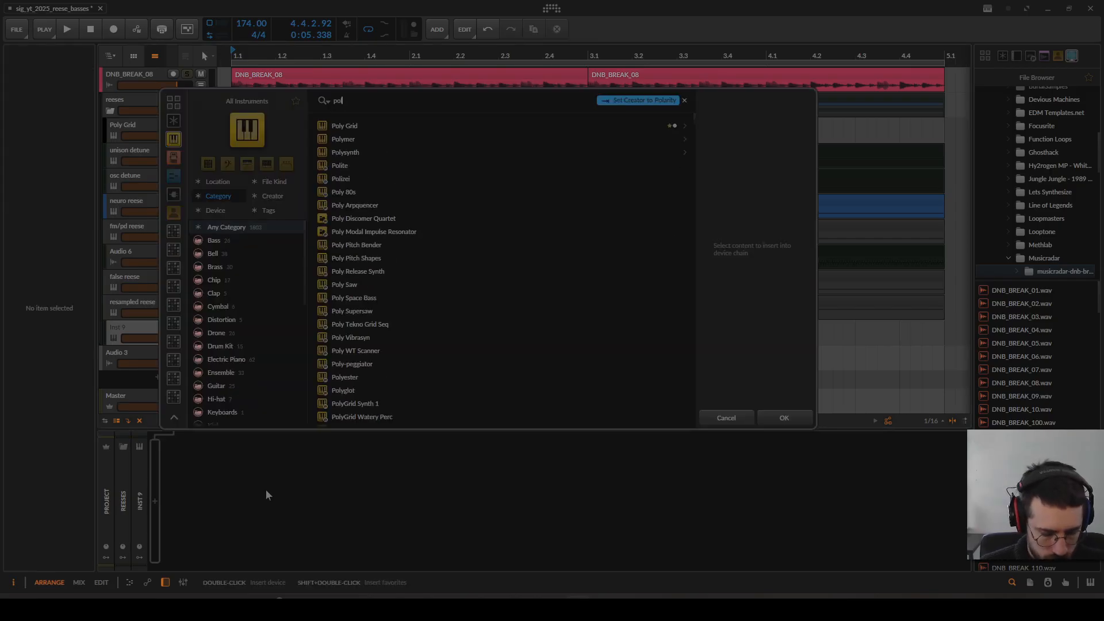
{"action": "type", "text": "y"}
{"action": "key", "text": "Down"}
{"action": "key", "text": "Down"}
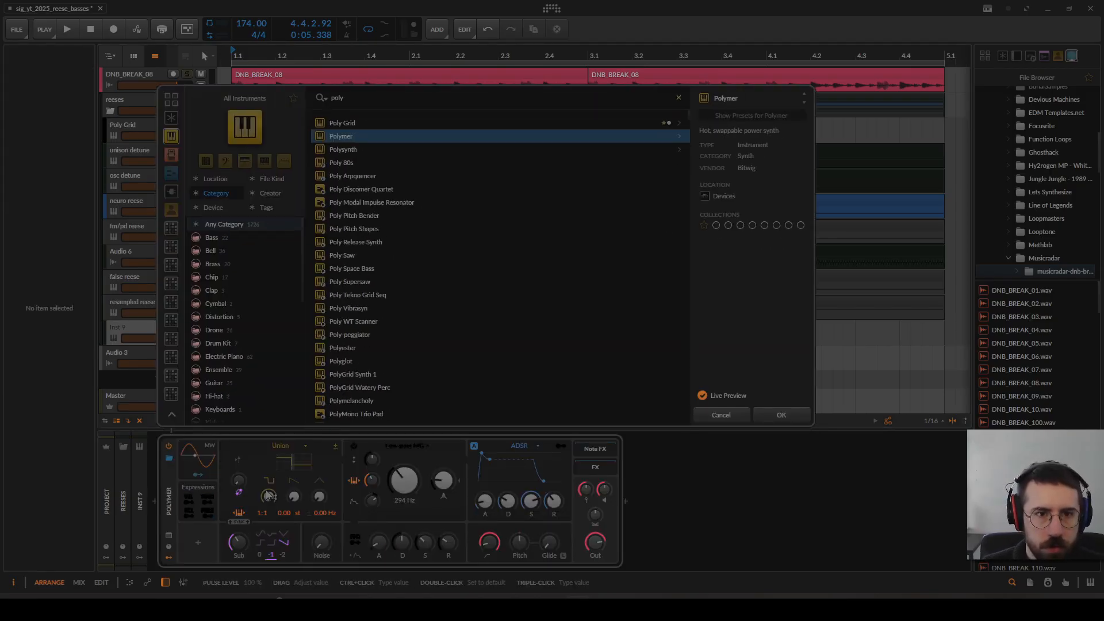
{"action": "key", "text": "Return"}
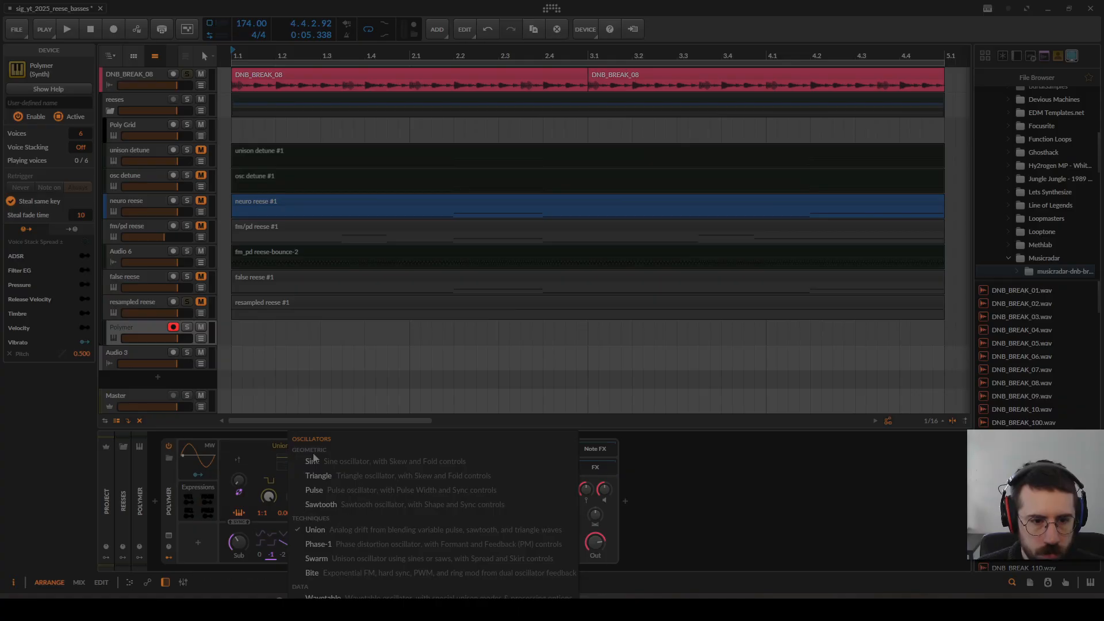
Step: Set Polymer's oscillator to Sine, turn down the Sub and high-pass, and shape the amp envelope with full sustain and short attack and release
{"action": "left_click", "coordinate": [314, 461]}
{"action": "left_click_drag", "start_coordinate": [238, 542], "coordinate": [238, 581]}
{"action": "left_click_drag", "start_coordinate": [531, 501], "coordinate": [531, 477]}
{"action": "left_click_drag", "start_coordinate": [553, 502], "coordinate": [553, 515]}
{"action": "left_click_drag", "start_coordinate": [485, 501], "coordinate": [485, 489]}
{"action": "left_click_drag", "start_coordinate": [490, 542], "coordinate": [490, 559]}
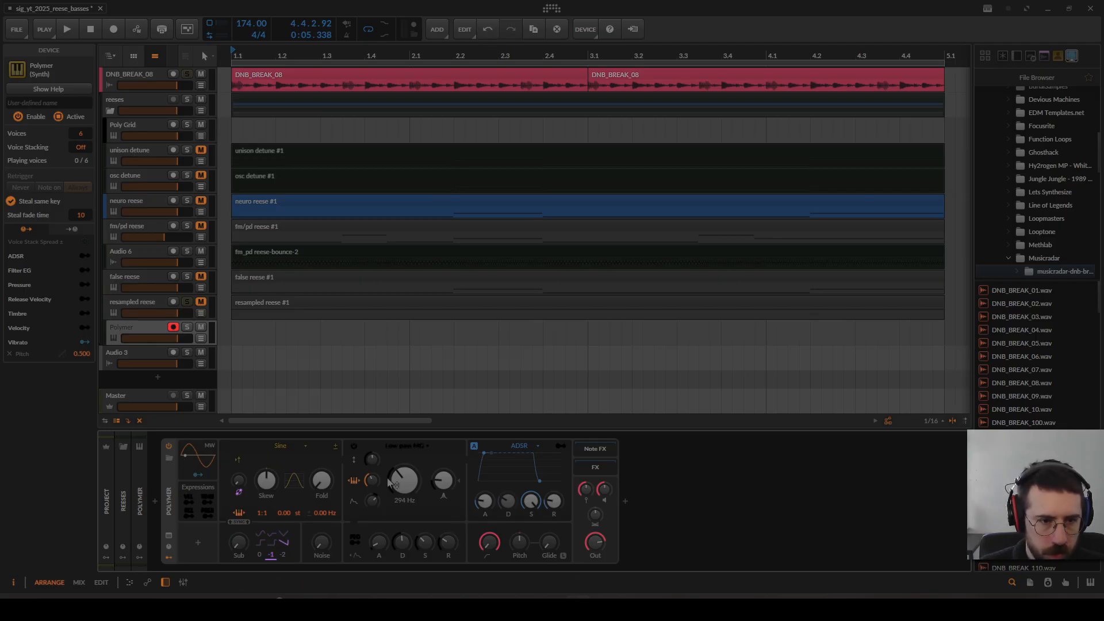
Step: Copy the fm/pd reese clip onto the Polymer track and solo that track in place of the resampled reese for playback
{"action": "left_click_drag", "start_coordinate": [454, 228], "coordinate": [454, 331]}
{"action": "left_click", "coordinate": [187, 327]}
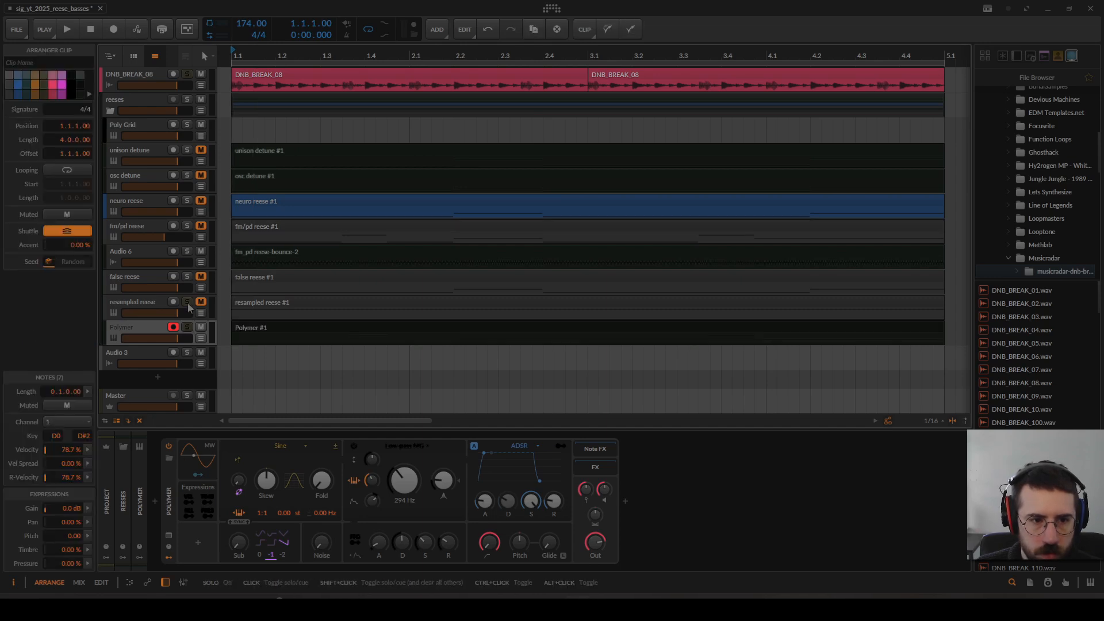
{"action": "left_click", "coordinate": [188, 308]}
{"action": "key", "text": "space"}
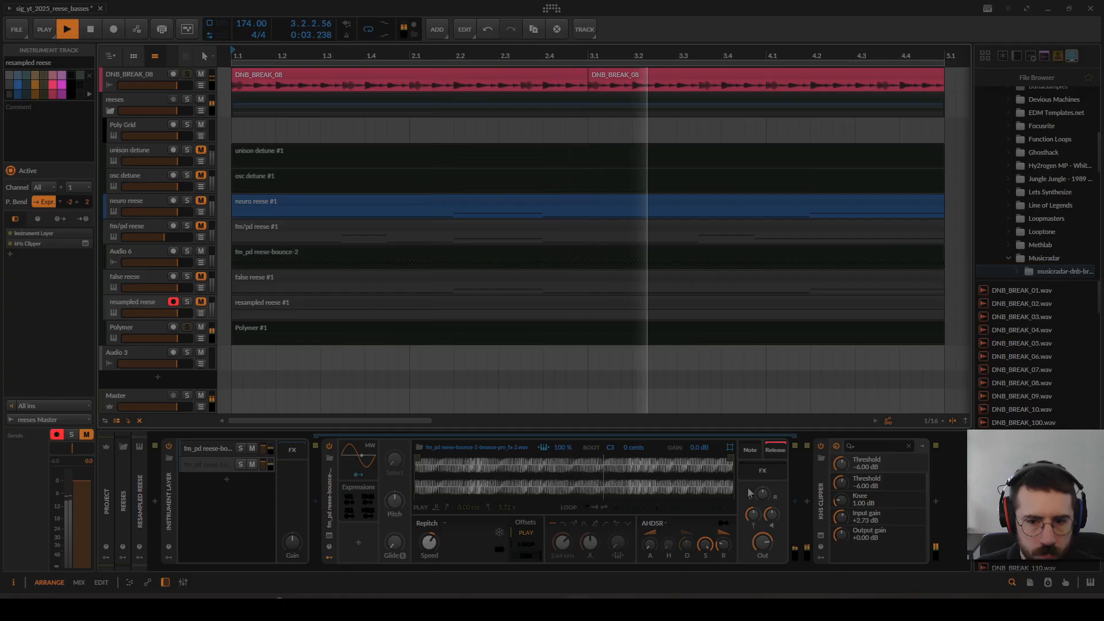
Step: Switch off Polymer's filter and set its high-pass to 19.4 Hz while auditioning the sub
{"action": "key", "text": "Down"}
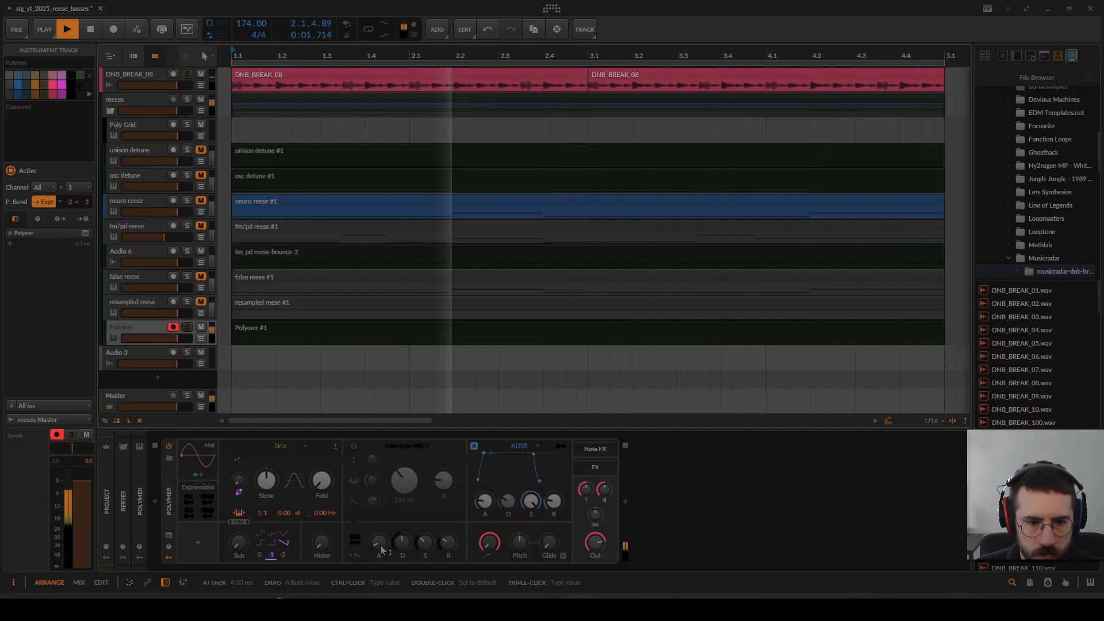
{"action": "left_click_drag", "start_coordinate": [491, 544], "coordinate": [491, 542]}
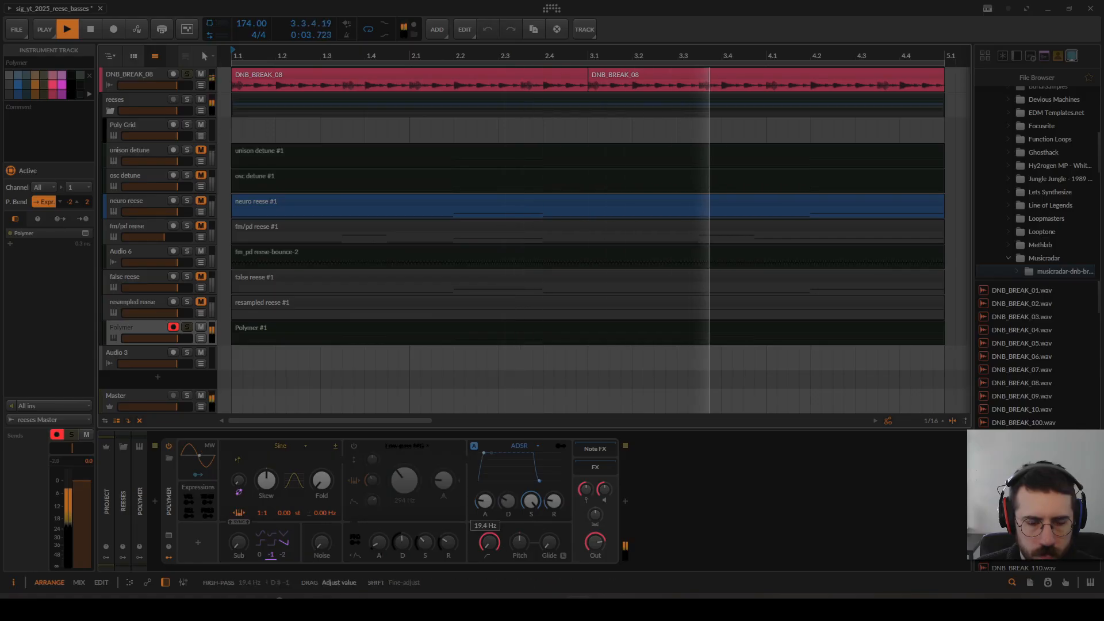
{"action": "key", "text": "space"}
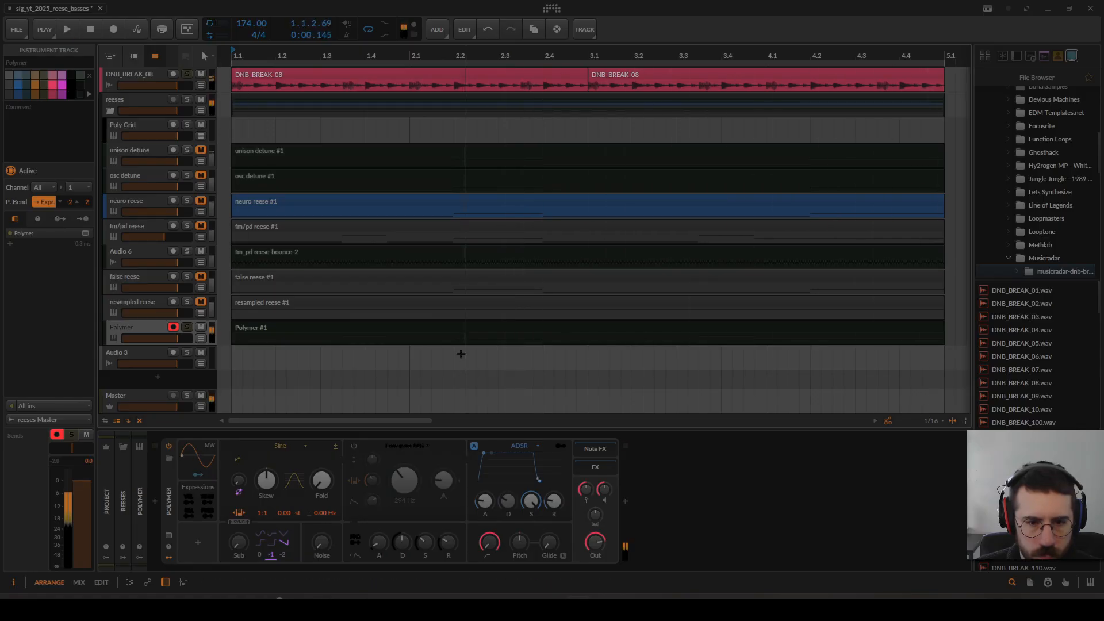
Step: Transpose the two highest notes of the Polymer clip, starting at 1.3.3 and 3.3.3, down one octave
{"action": "double_click", "coordinate": [542, 332]}
{"action": "double_click", "coordinate": [555, 329]}
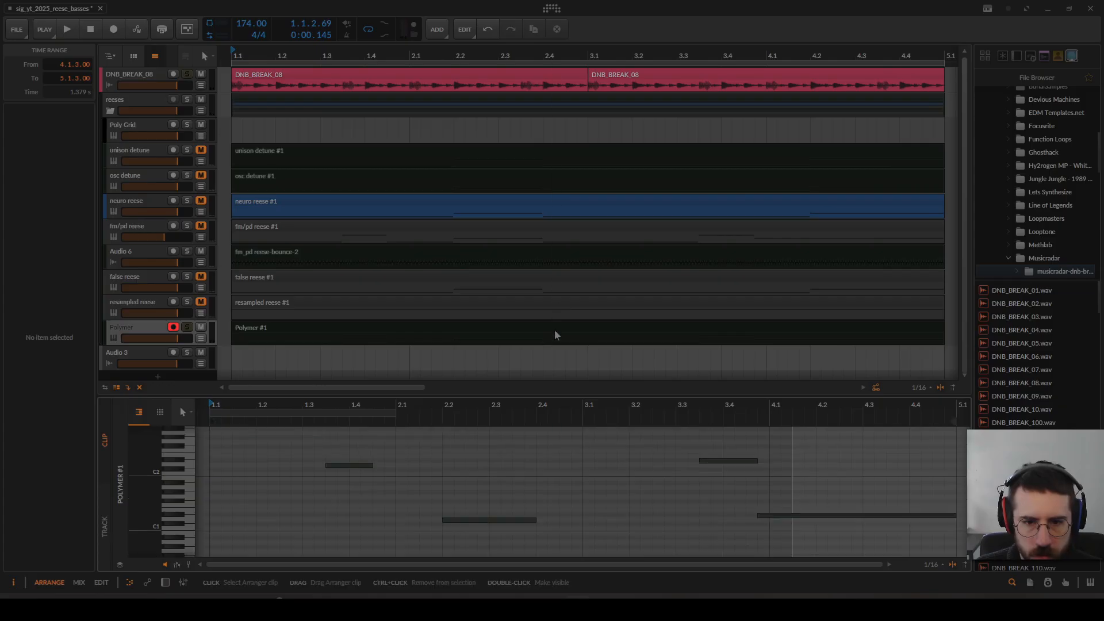
{"action": "left_click_drag", "start_coordinate": [318, 436], "coordinate": [677, 482]}
{"action": "left_click_drag", "start_coordinate": [699, 395], "coordinate": [697, 215]}
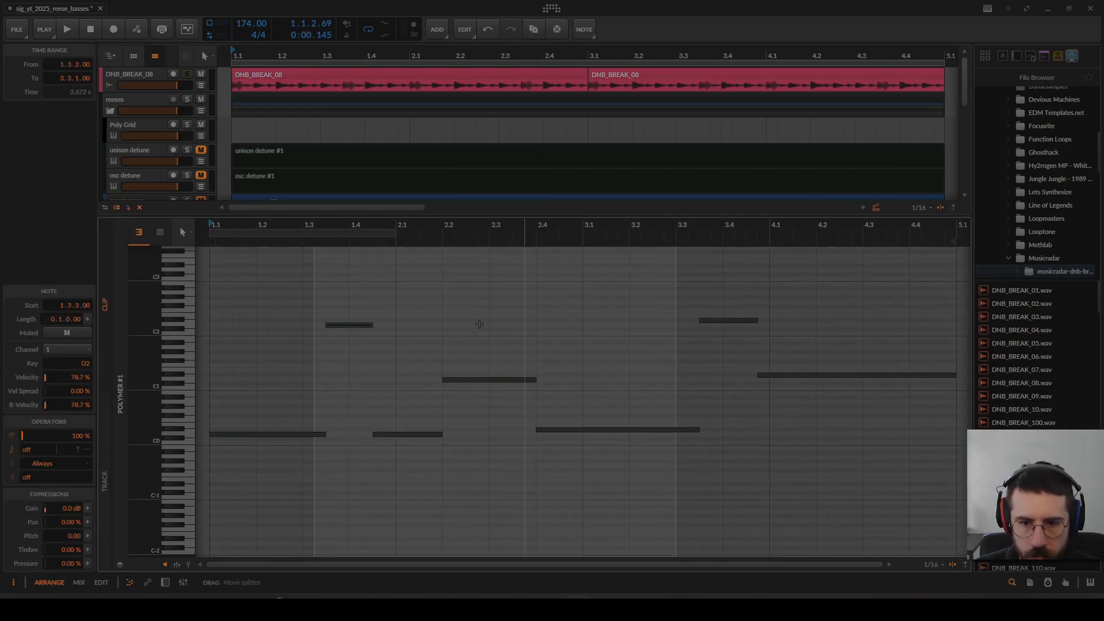
{"action": "left_click_drag", "start_coordinate": [292, 287], "coordinate": [747, 334]}
{"action": "key", "text": "shift+Down"}
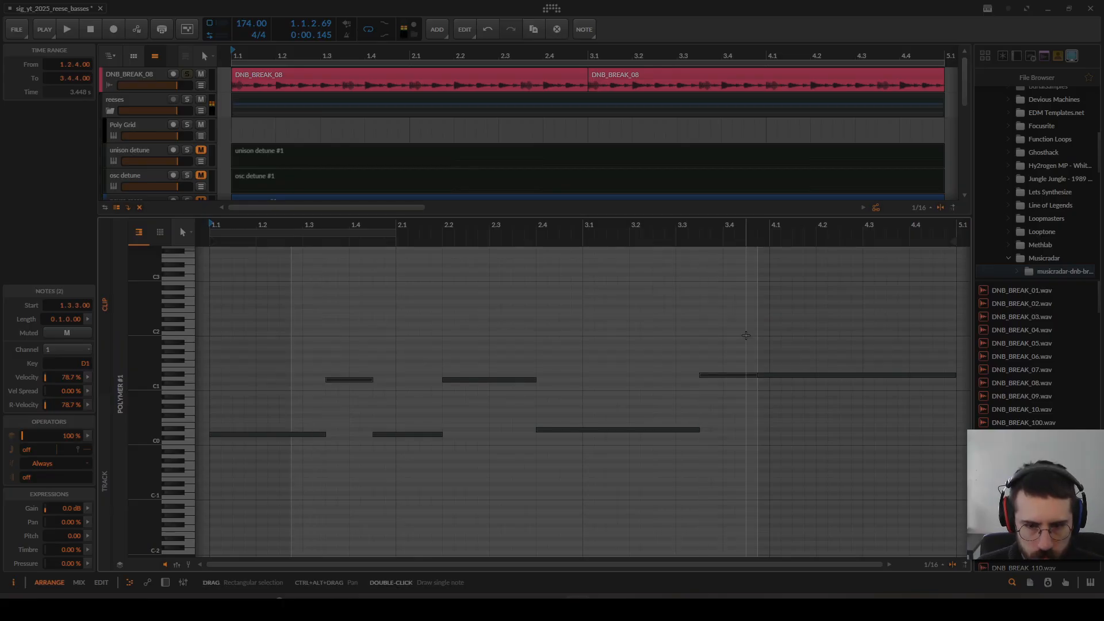
Step: Delete the short D#1 note at 3.3.3 and extend the final D#1 note back to start there
{"action": "key", "text": "space"}
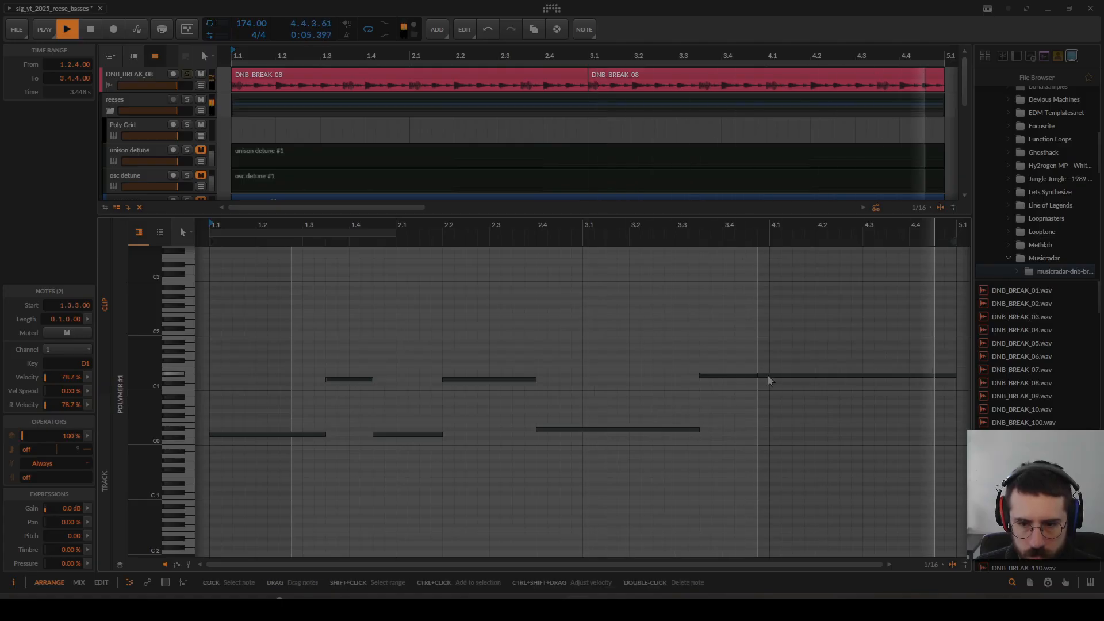
{"action": "left_click", "coordinate": [740, 375]}
{"action": "key", "text": "Delete"}
{"action": "key", "text": "space"}
{"action": "left_click_drag", "start_coordinate": [758, 375], "coordinate": [699, 375]}
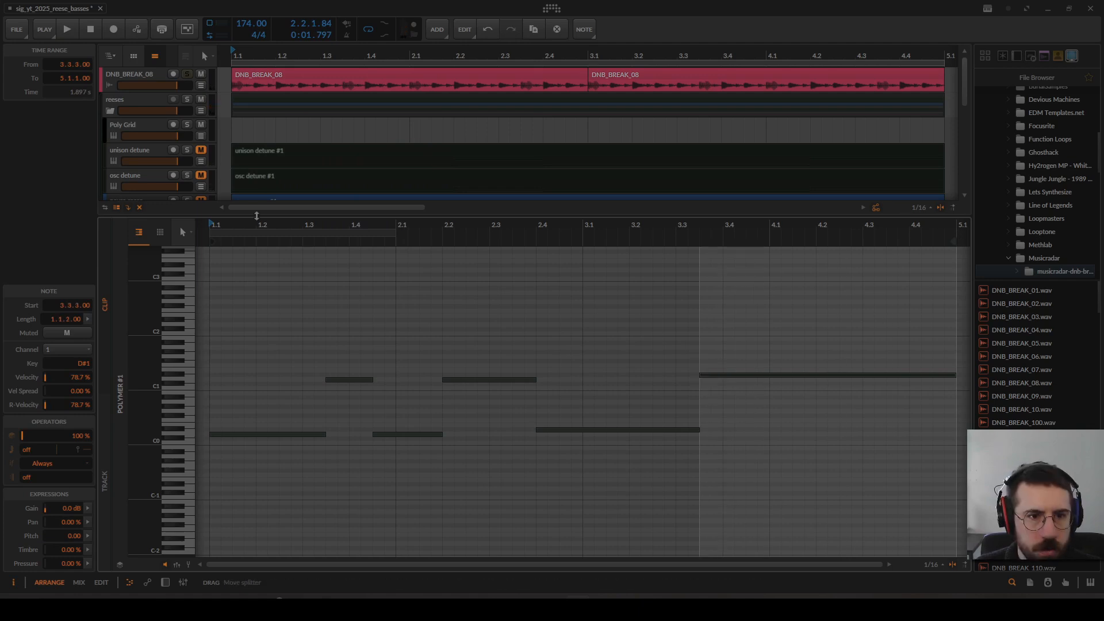
{"action": "left_click_drag", "start_coordinate": [257, 215], "coordinate": [257, 428]}
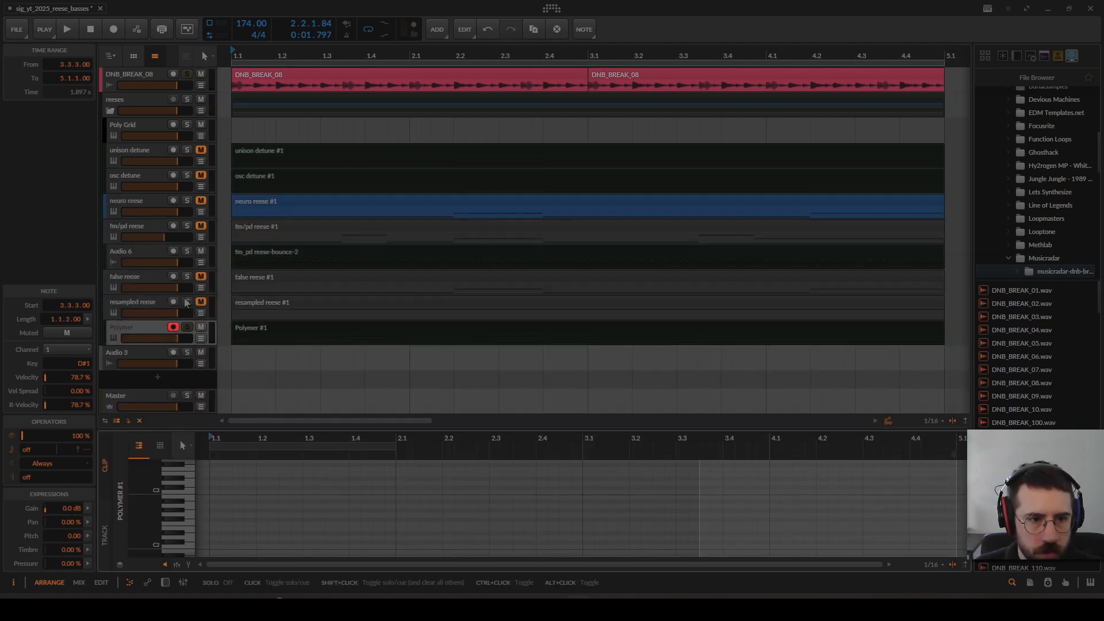
Step: Solo the resampled reese alongside the Polymer sub and lower the Polymer track's volume to -3.0 dB during playback
{"action": "left_click", "coordinate": [186, 303]}
{"action": "key", "text": "space"}
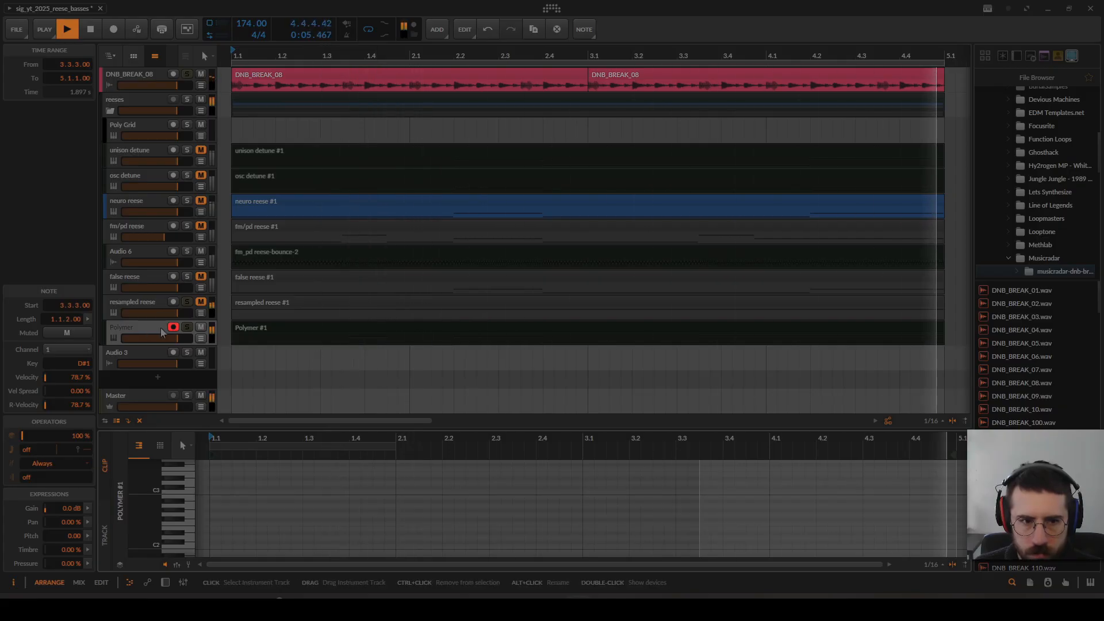
{"action": "left_click_drag", "start_coordinate": [162, 332], "coordinate": [162, 337]}
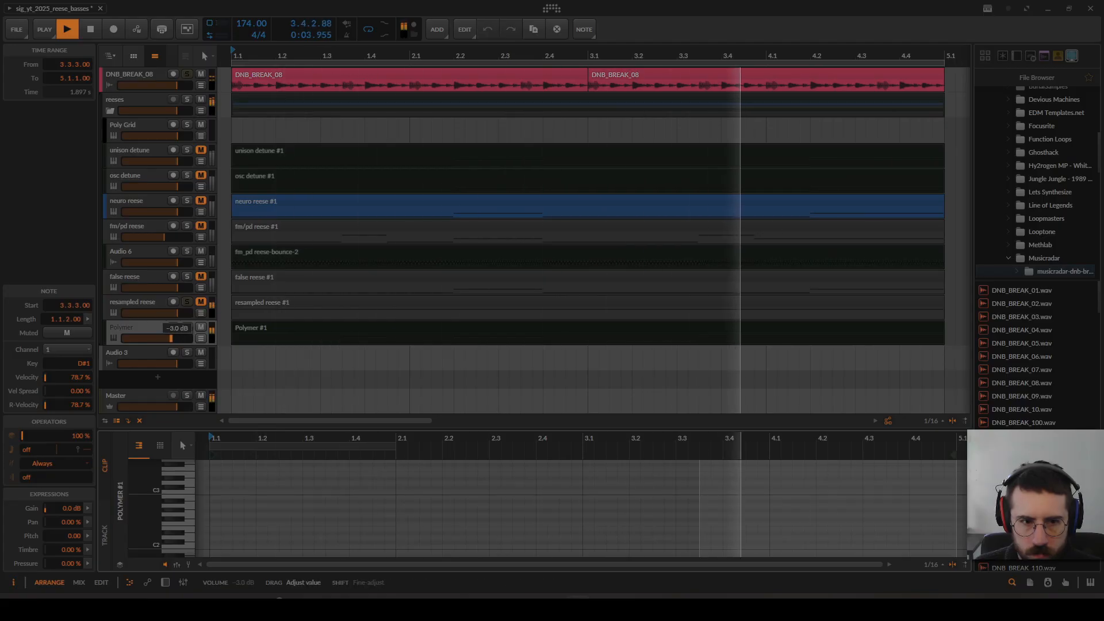
{"action": "key", "text": "space"}
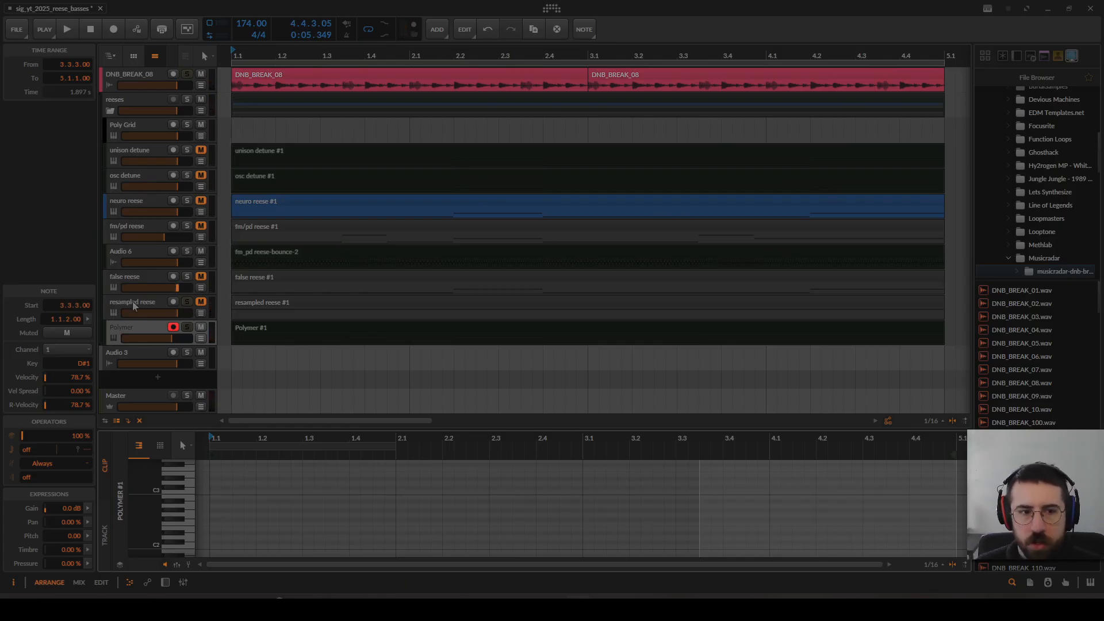
Step: Review the device chains of the resampled reese, Polymer and false reese tracks, and the resampled reese's clip
{"action": "left_click", "coordinate": [148, 304]}
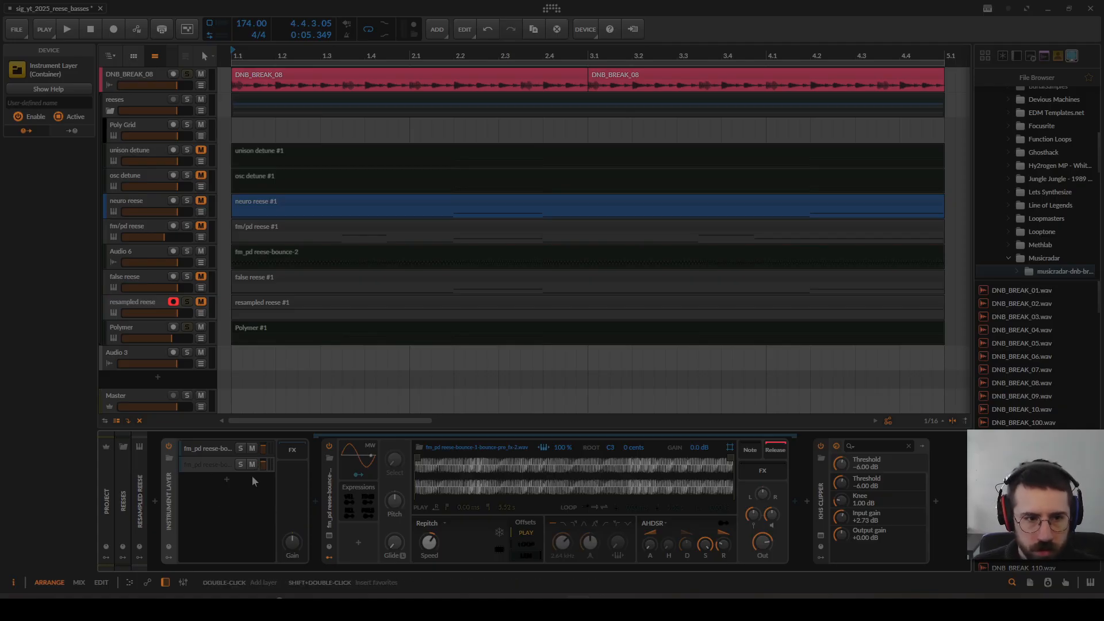
{"action": "left_click", "coordinate": [144, 327]}
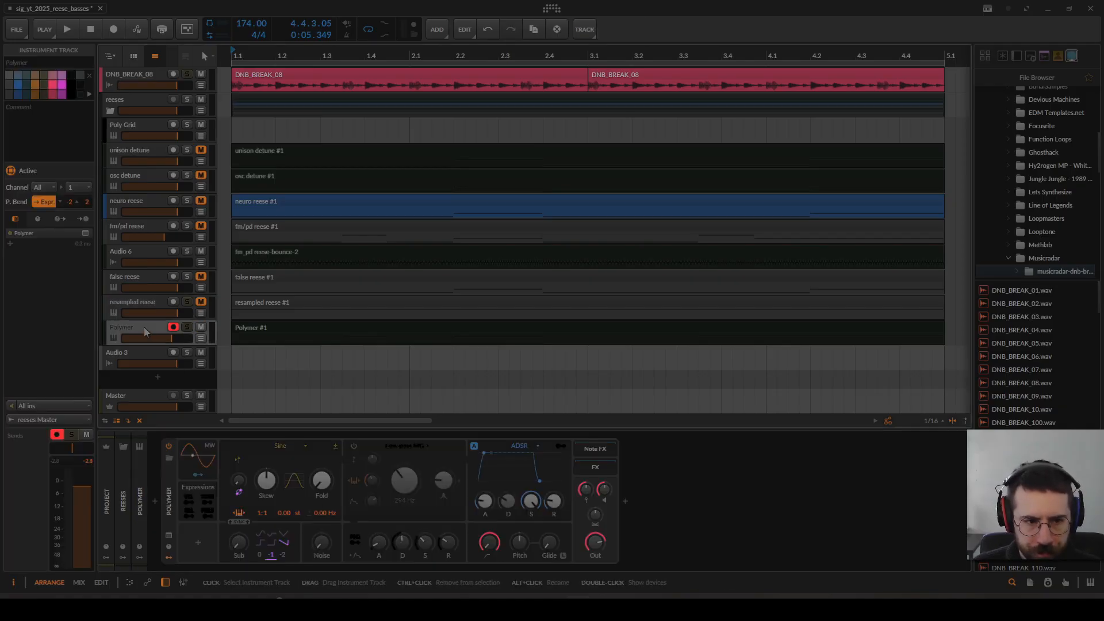
{"action": "left_click", "coordinate": [168, 517]}
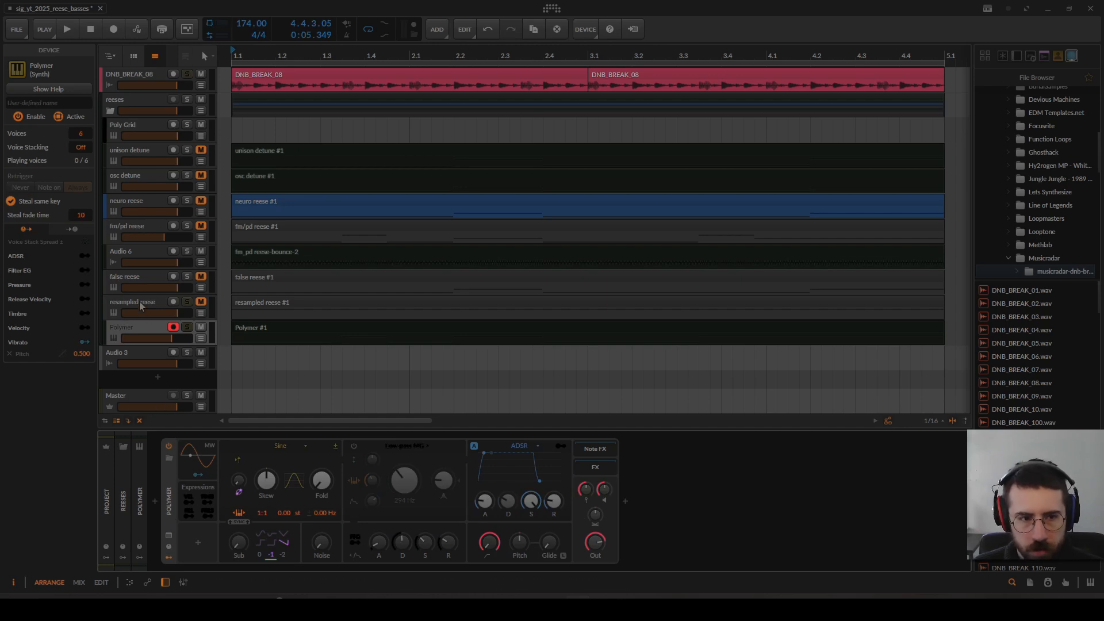
{"action": "left_click", "coordinate": [137, 282]}
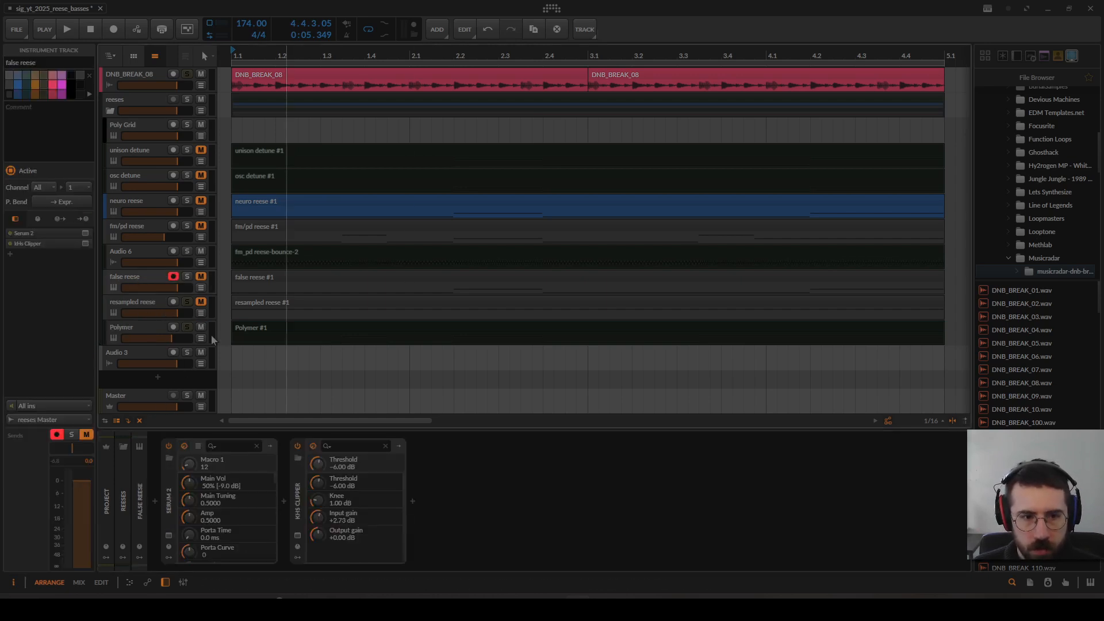
{"action": "left_click", "coordinate": [149, 312]}
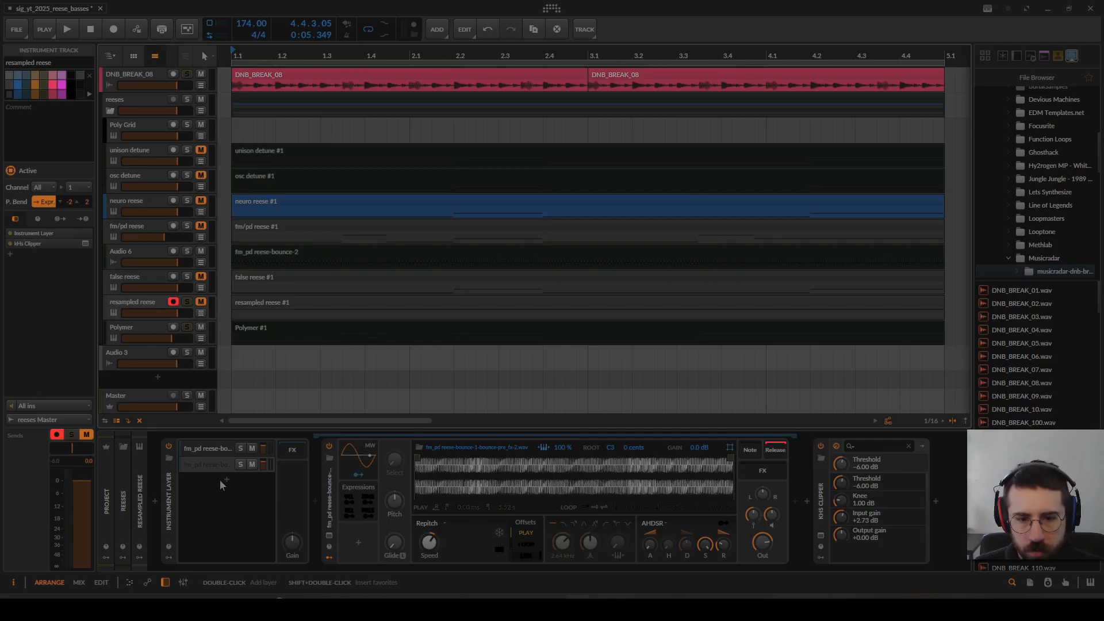
{"action": "left_click", "coordinate": [417, 305]}
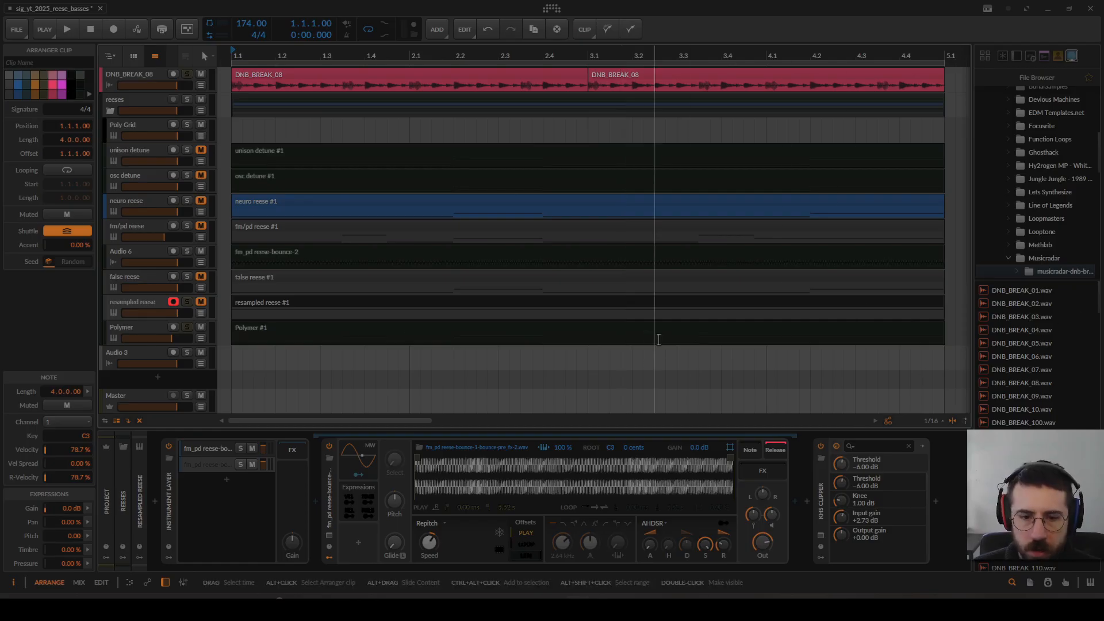
{"action": "left_click", "coordinate": [124, 306]}
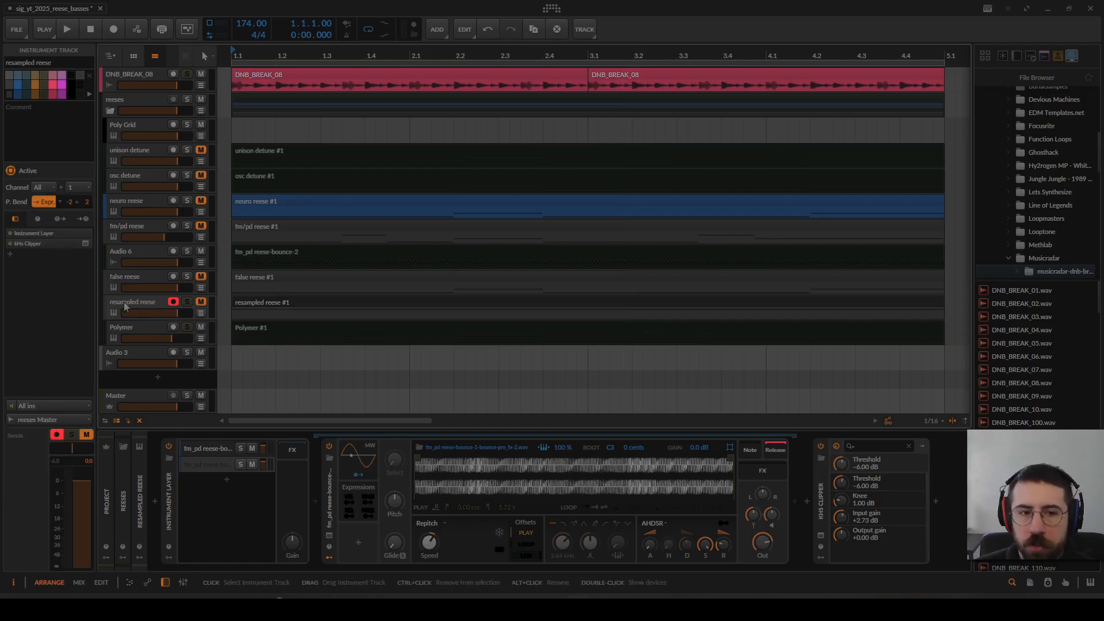
{"action": "left_click", "coordinate": [131, 330]}
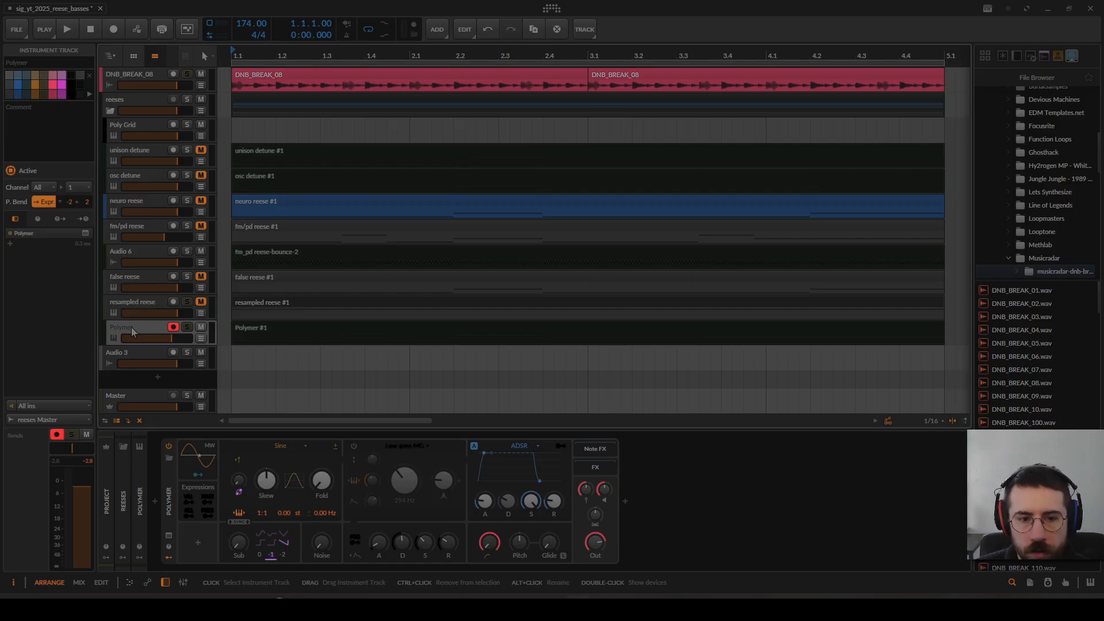
{"action": "left_click", "coordinate": [134, 303]}
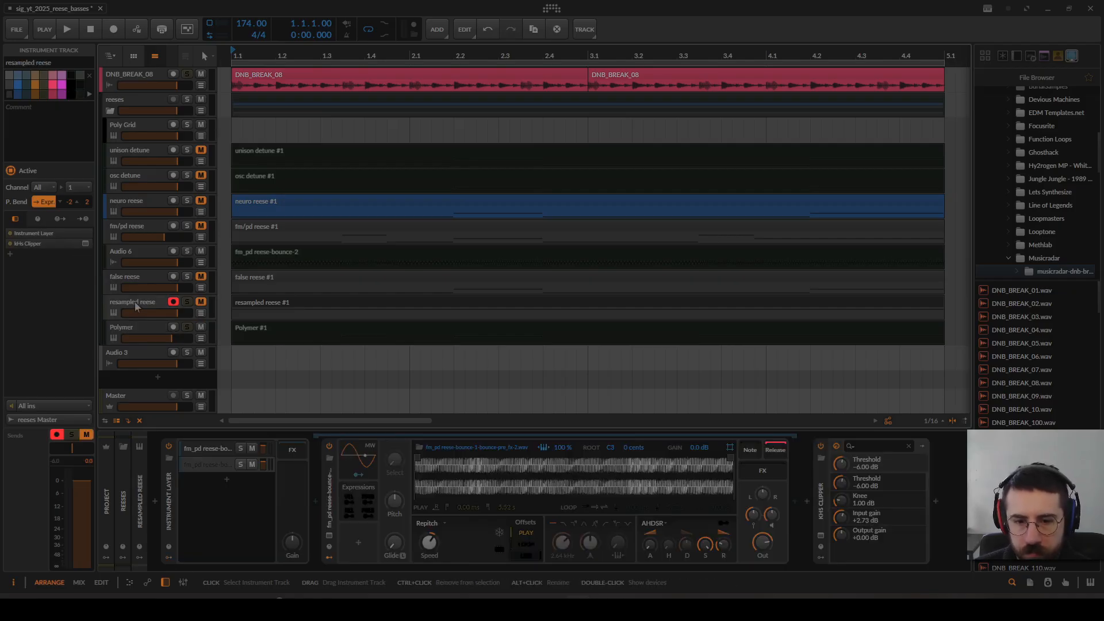